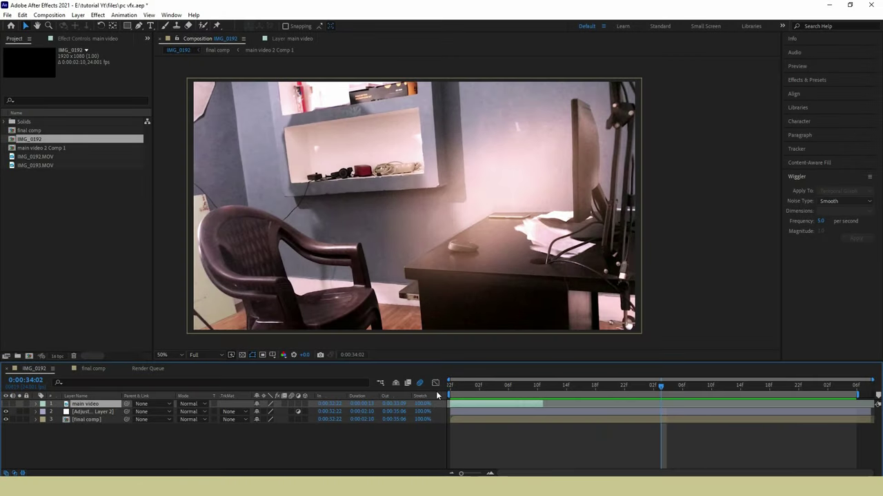
# Play back the finished example composition to see the man appear and then vanish
pyautogui.press('space')
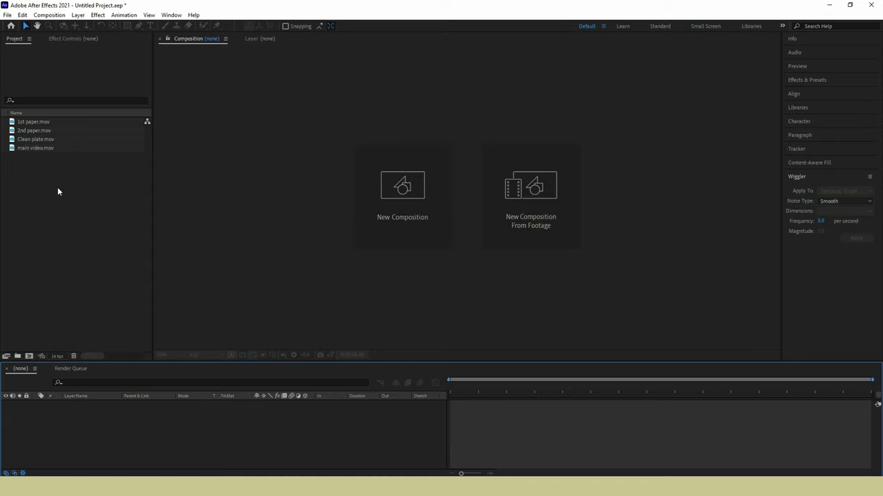
# Create a new composition from the Clean plate.mov clip
pyautogui.rightClick(58, 187)
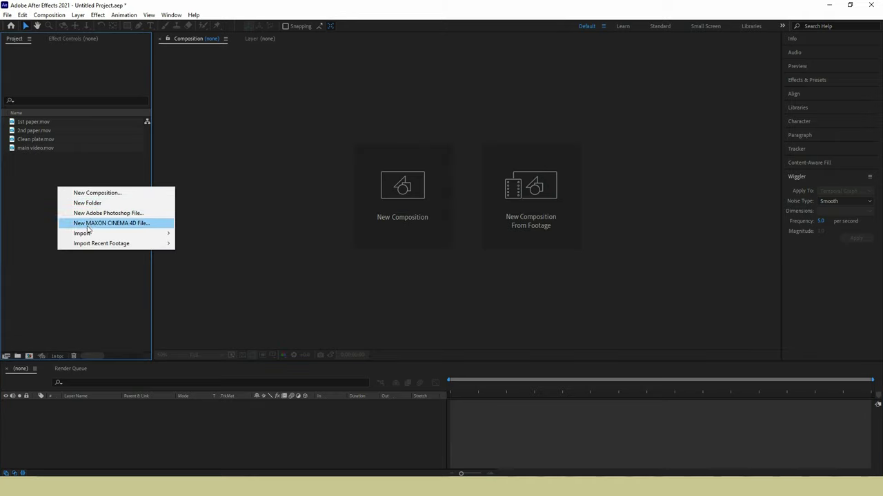
pyautogui.moveTo(83, 234)
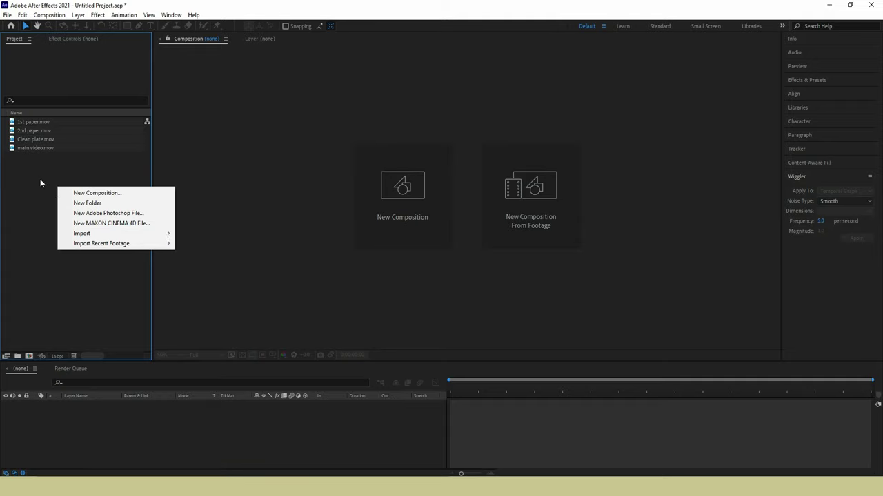
pyautogui.click(59, 162)
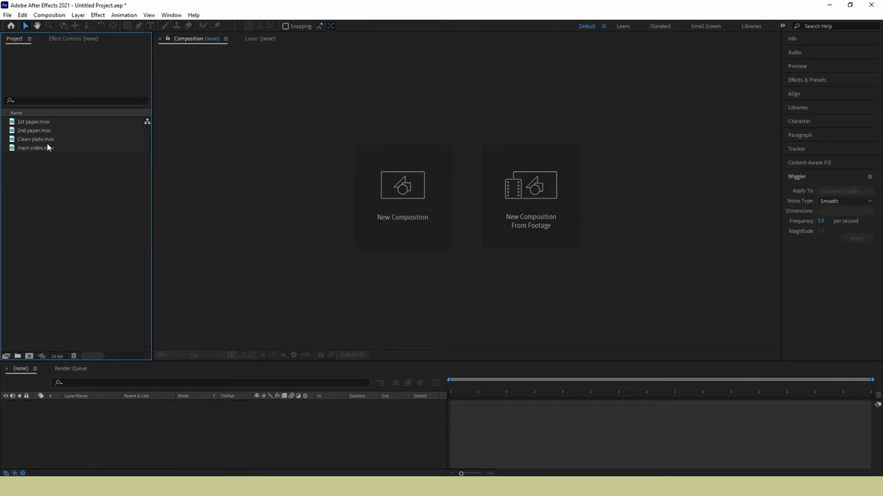
pyautogui.moveTo(41, 141); pyautogui.dragTo(382, 190)
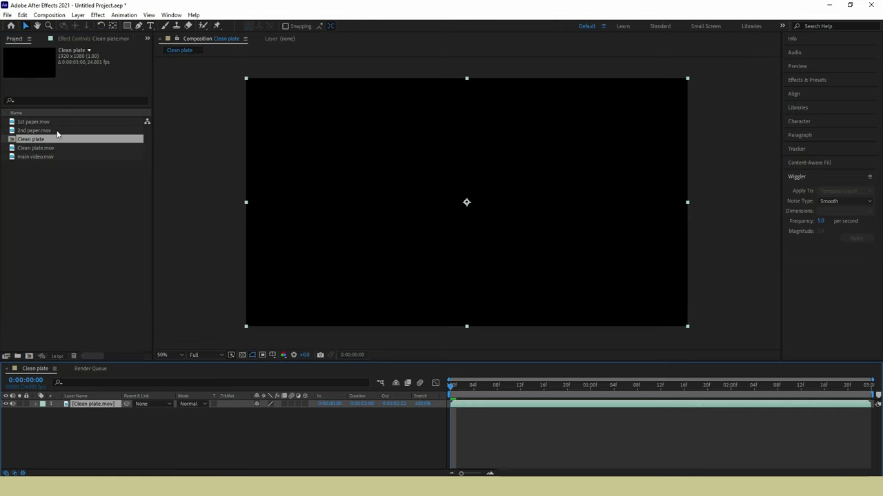
# Rename the Clean plate composition to 'main comp'
pyautogui.rightClick(45, 139)
pyautogui.click(88, 286)
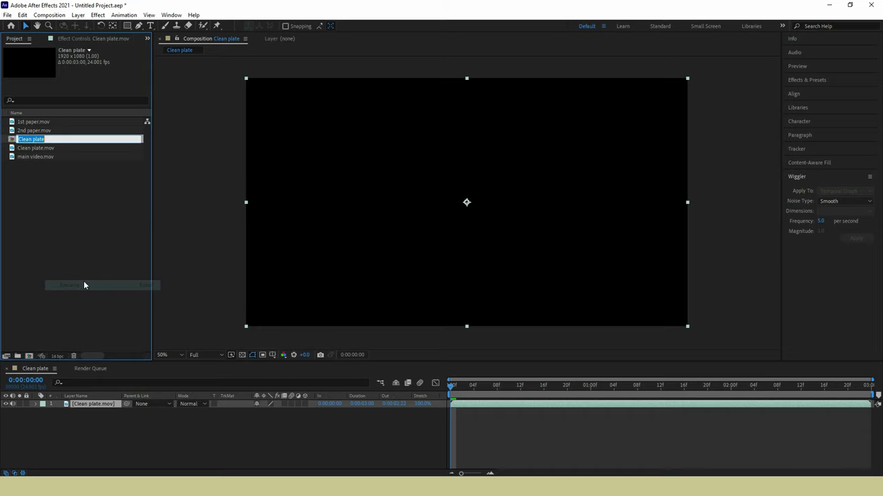
pyautogui.write('main comp')
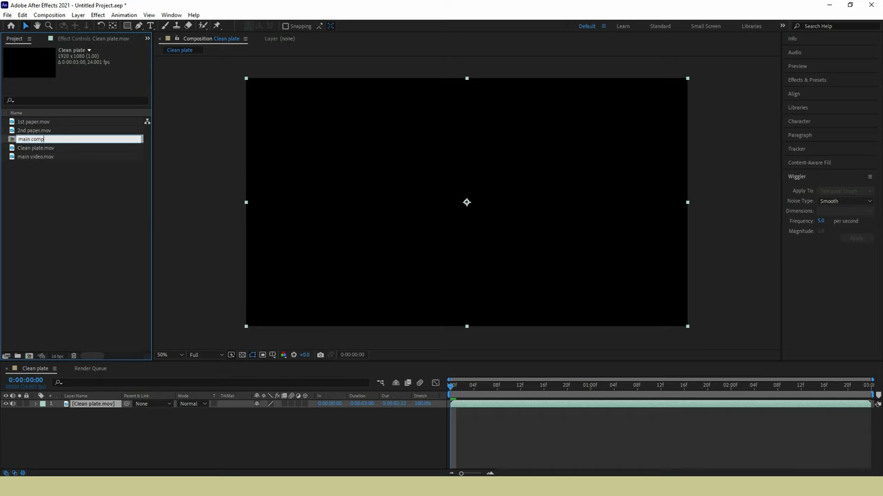
pyautogui.press('Return')
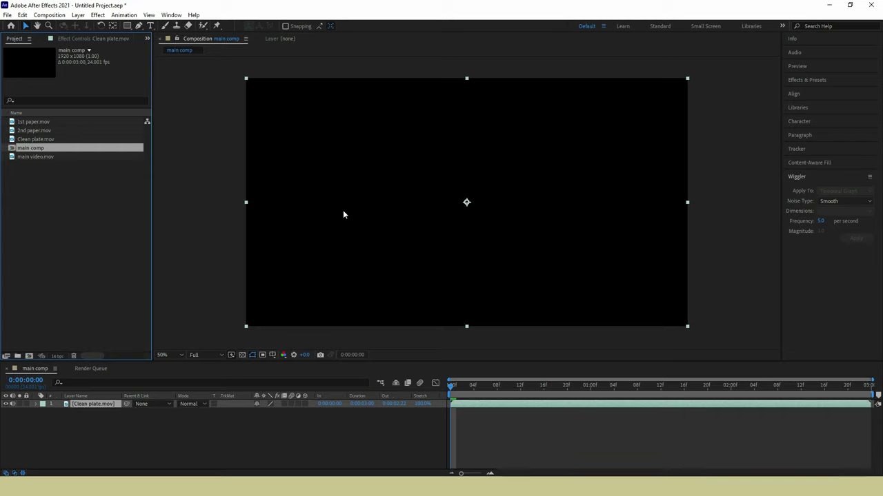
# Trim the Clean plate layer's start around frame 13, slide it back to 0:00:00:00, and preview
pyautogui.click(452, 391)
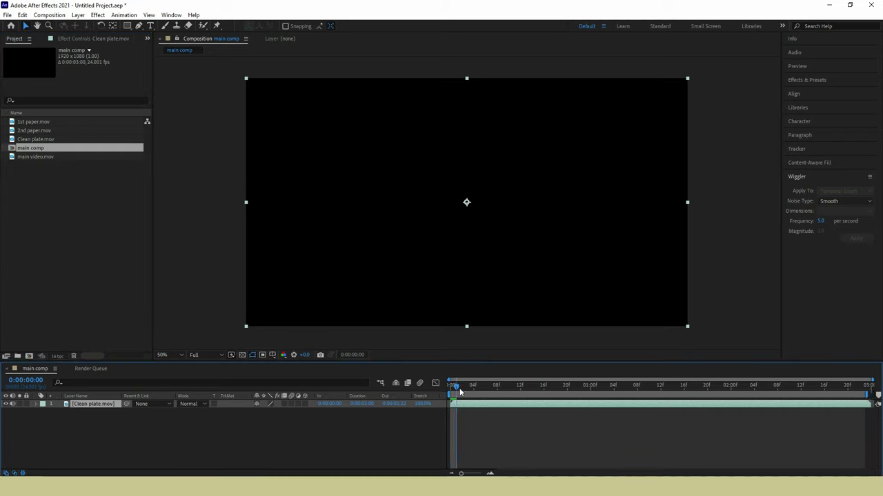
pyautogui.moveTo(451, 385); pyautogui.dragTo(534, 385)
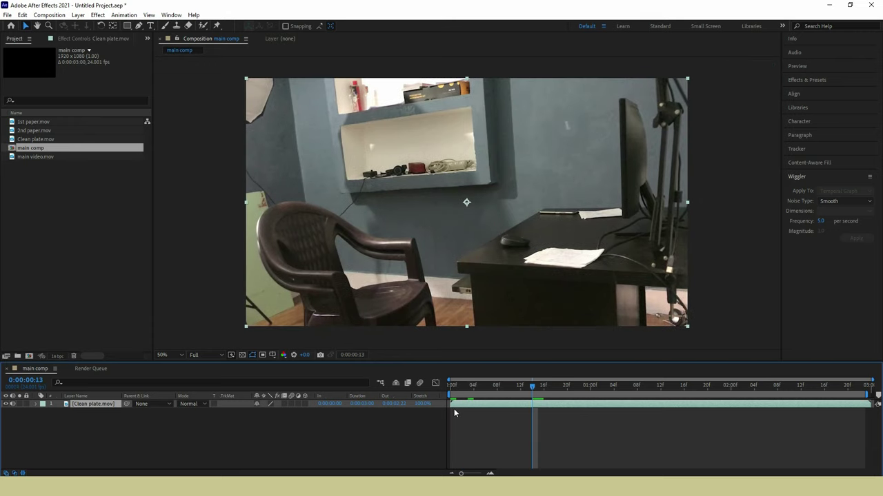
pyautogui.moveTo(452, 404); pyautogui.dragTo(522, 398)
pyautogui.moveTo(532, 406)
pyautogui.mouseDown()
pyautogui.moveTo(452, 400)
pyautogui.moveTo(467, 409)
pyautogui.mouseUp()
pyautogui.press('Home')
pyautogui.press('space')
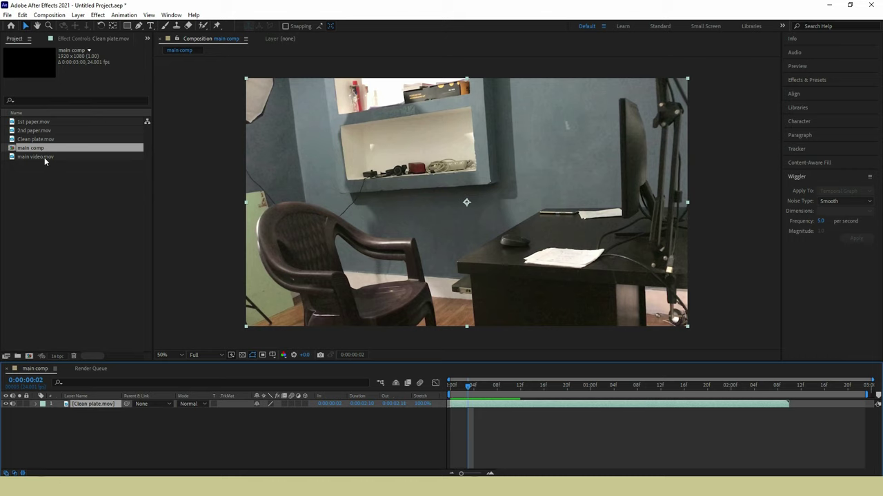
# Place main video.mov above Clean plate in main comp and preview to pick the freeze moment
pyautogui.moveTo(45, 160); pyautogui.dragTo(95, 408)
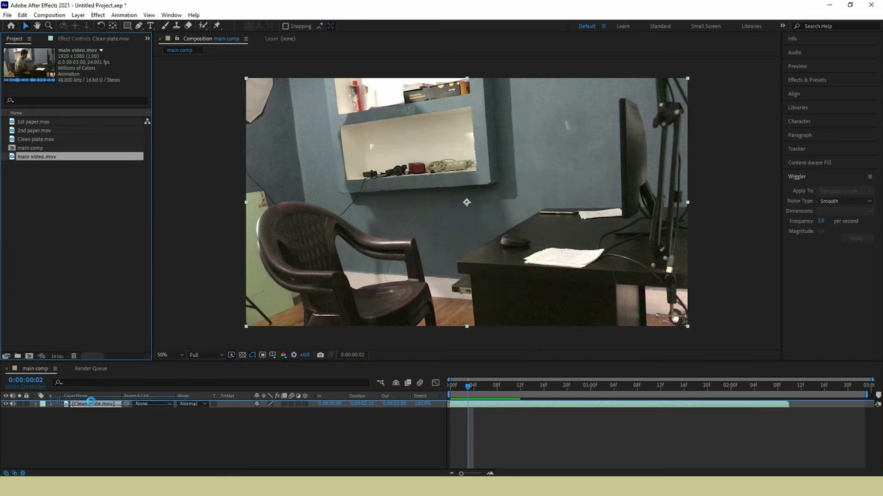
pyautogui.press('space')
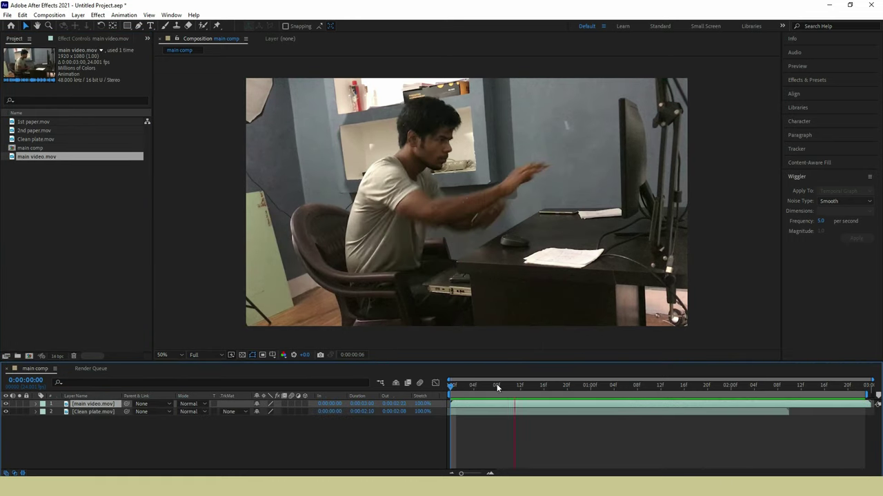
pyautogui.moveTo(508, 392); pyautogui.dragTo(500, 390)
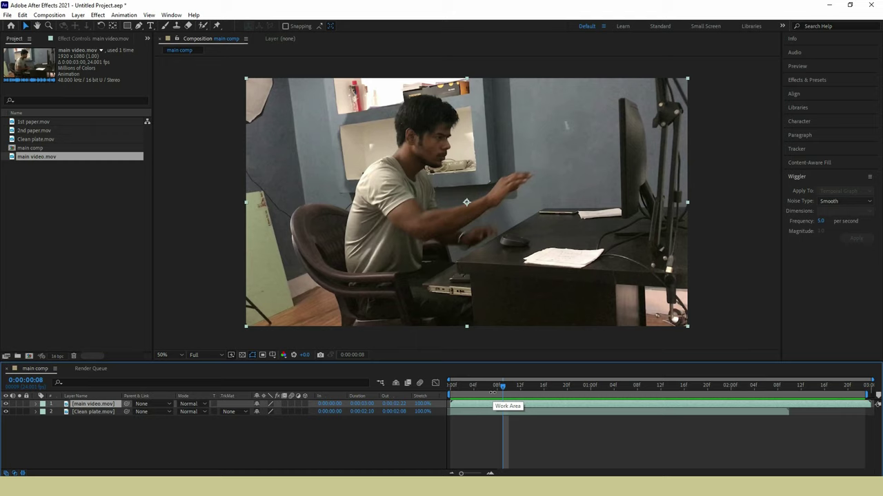
pyautogui.moveTo(492, 389)
pyautogui.mouseDown()
pyautogui.moveTo(457, 388)
pyautogui.moveTo(519, 389)
pyautogui.mouseUp()
pyautogui.press('space')
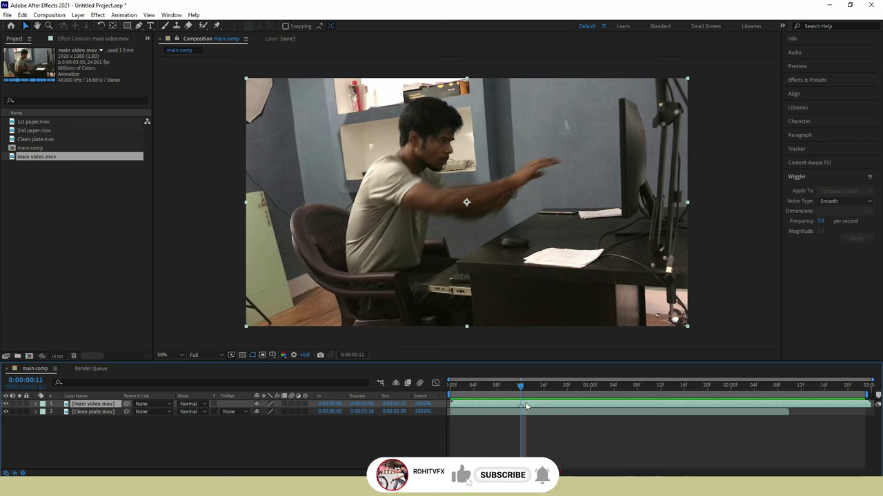
# Split main video at frame 11 with Edit > Split Layer and select the upper piece
pyautogui.click(23, 15)
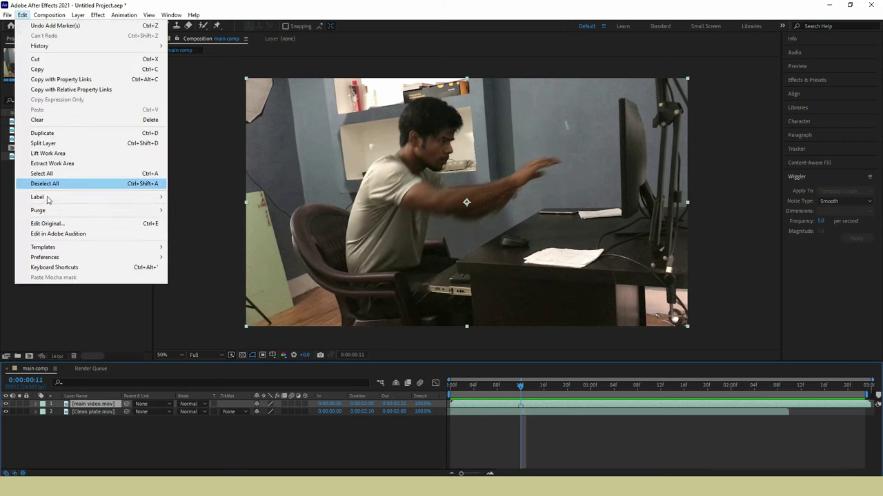
pyautogui.click(52, 143)
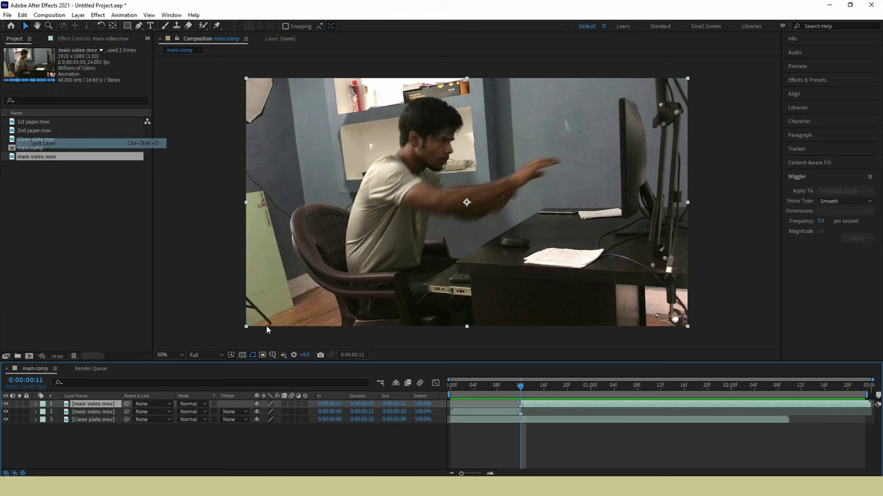
pyautogui.click(544, 448)
pyautogui.click(534, 403)
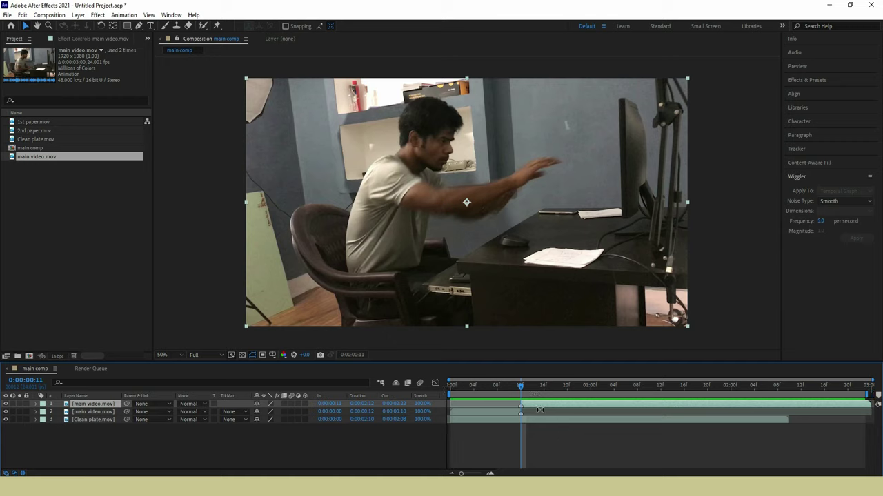
pyautogui.click(546, 443)
pyautogui.click(531, 402)
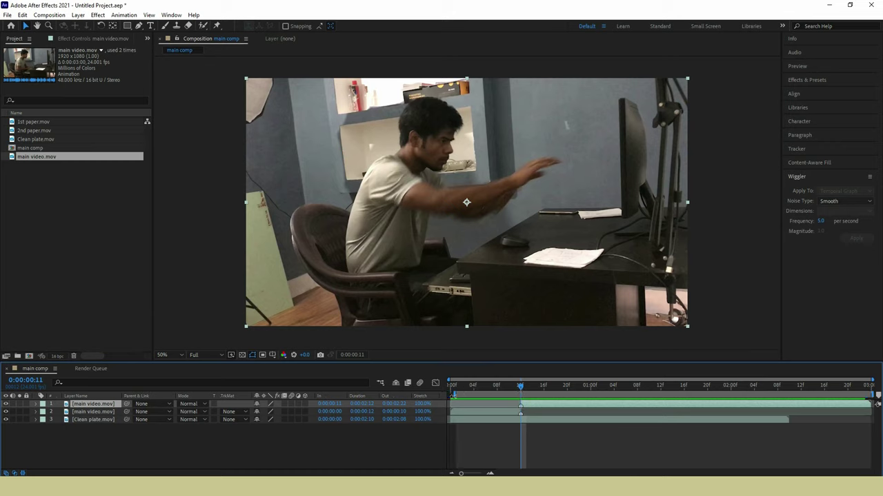
# Apply Time > Freeze Frame to the upper split layer
pyautogui.rightClick(99, 407)
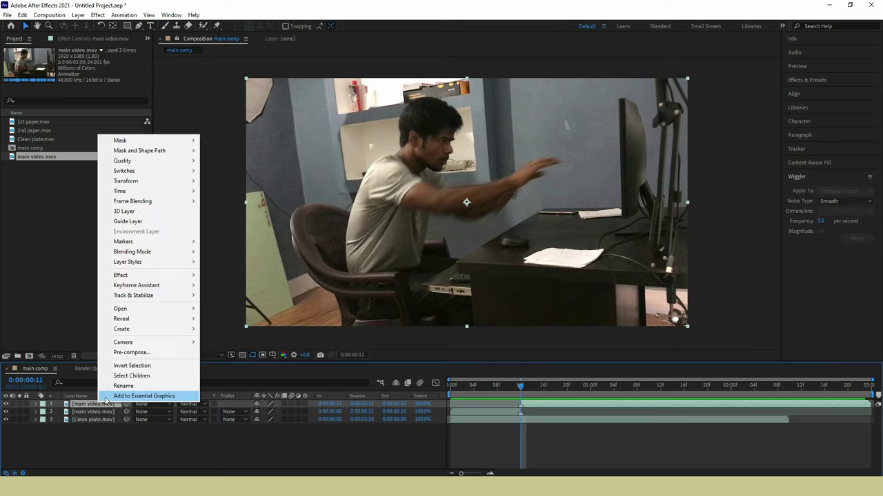
pyautogui.moveTo(167, 185)
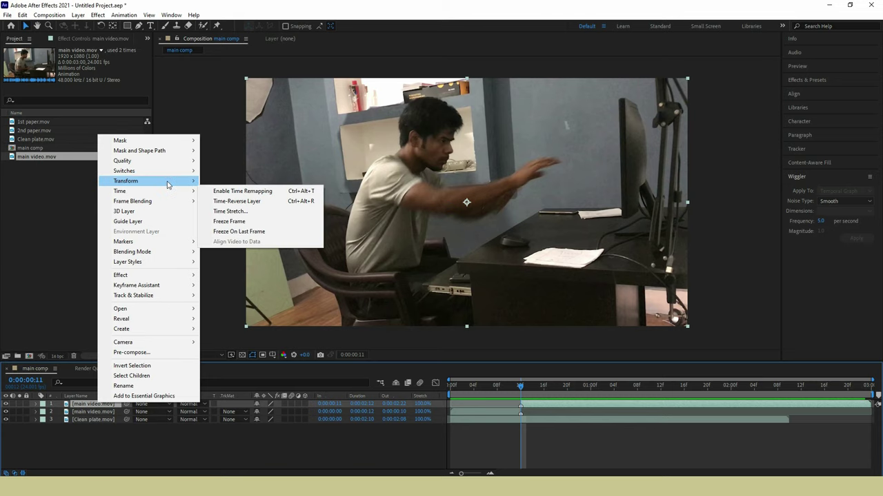
pyautogui.click(235, 224)
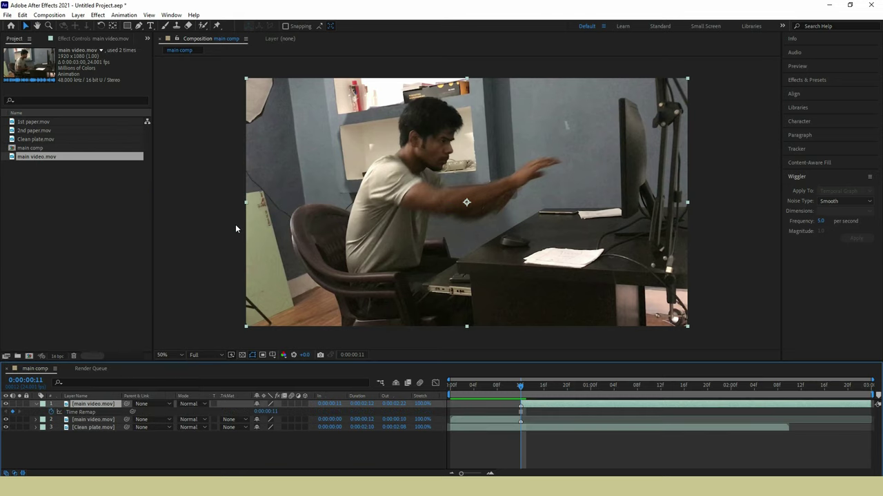
# Rename the frozen layer 'freez frame' and collapse its Time Remap property
pyautogui.rightClick(114, 404)
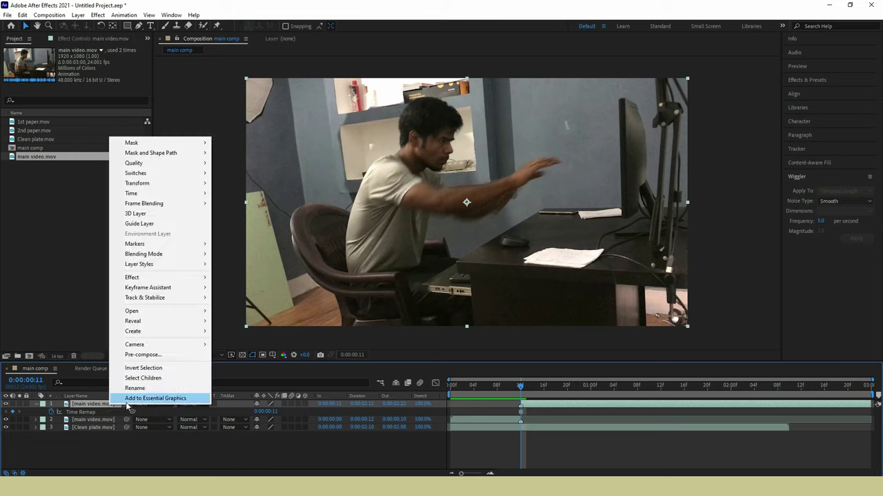
pyautogui.click(134, 385)
pyautogui.write('freez frame')
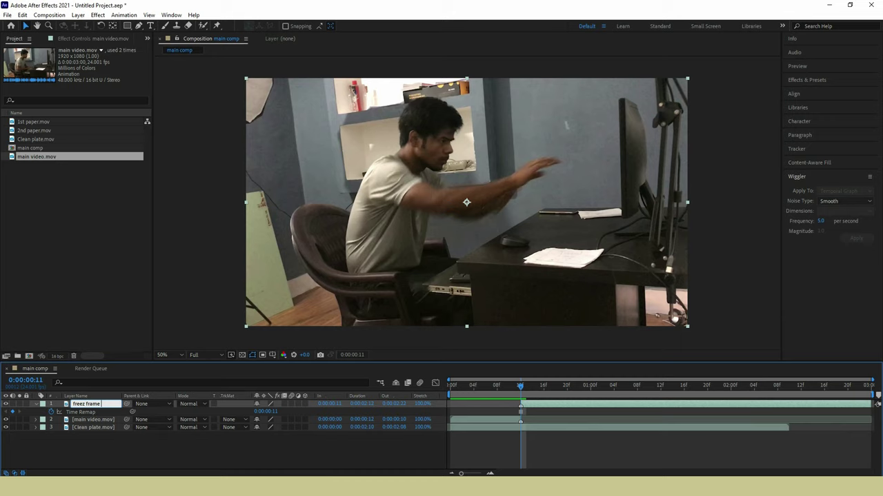
pyautogui.press('Return')
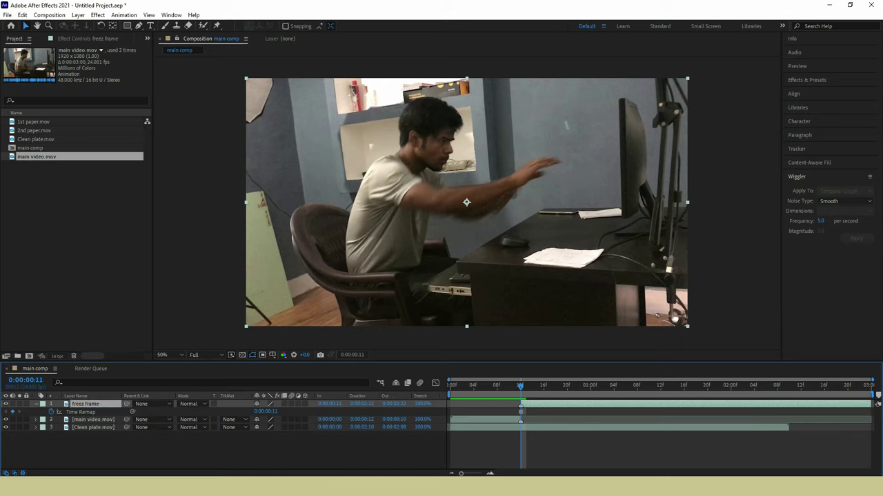
pyautogui.click(37, 406)
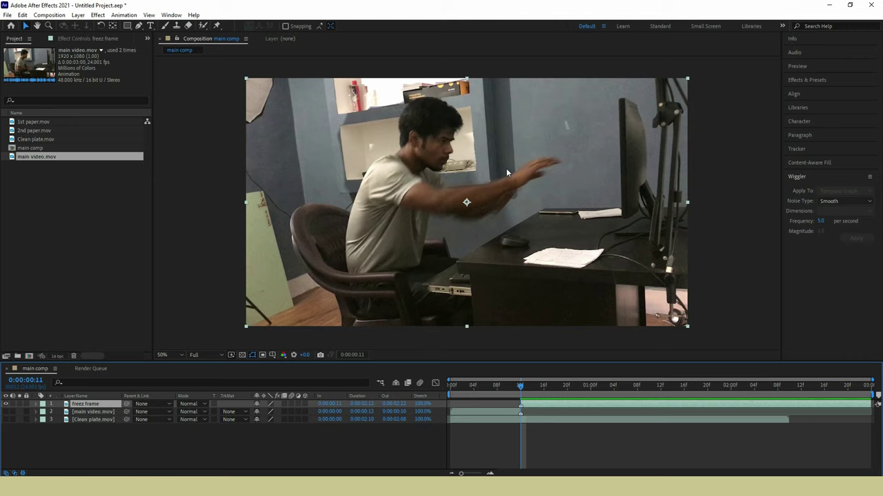
pyautogui.press('`')
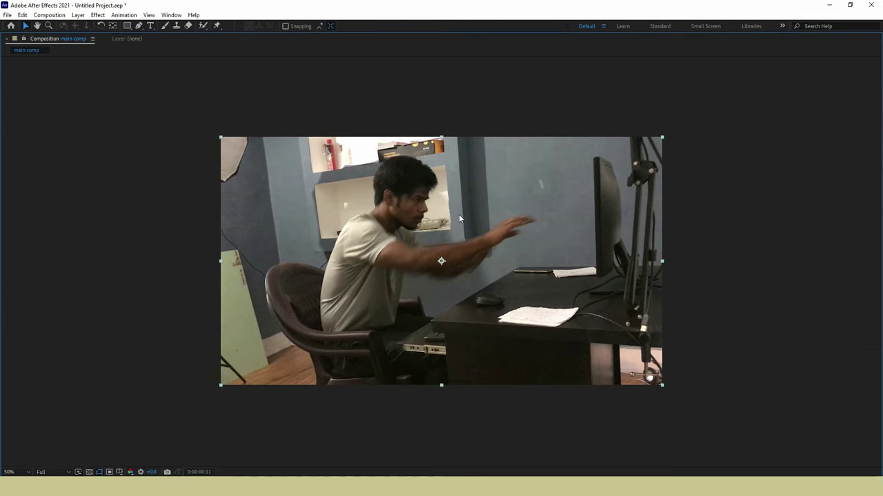
# Start a Pen-tool mask on the freez frame layer along the back and top of the hair
pyautogui.scroll(2, 459, 218)
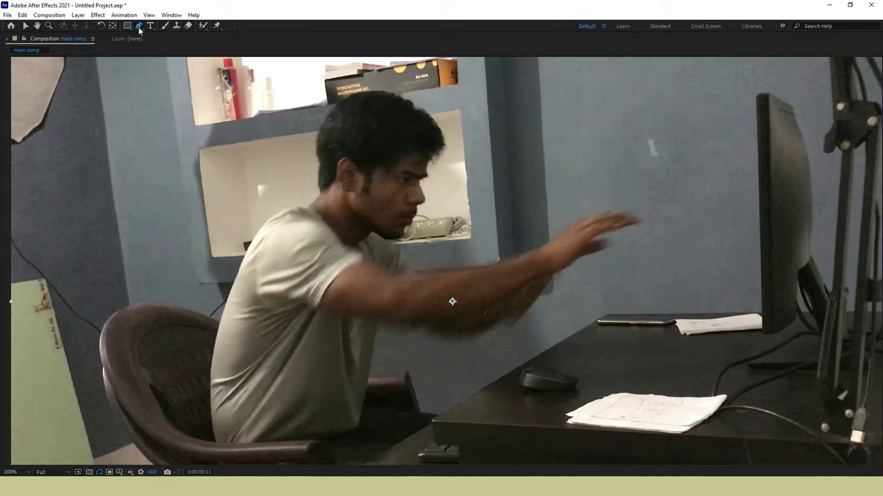
pyautogui.scroll(4, 461, 177)
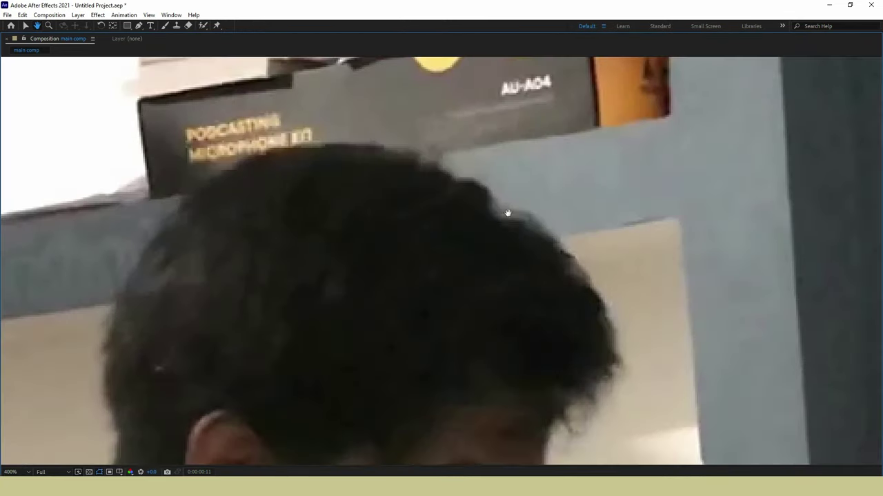
pyautogui.moveTo(508, 213); pyautogui.dragTo(512, 145)
pyautogui.scroll(-2, 526, 146)
pyautogui.scroll(-1, 448, 232)
pyautogui.press('g')
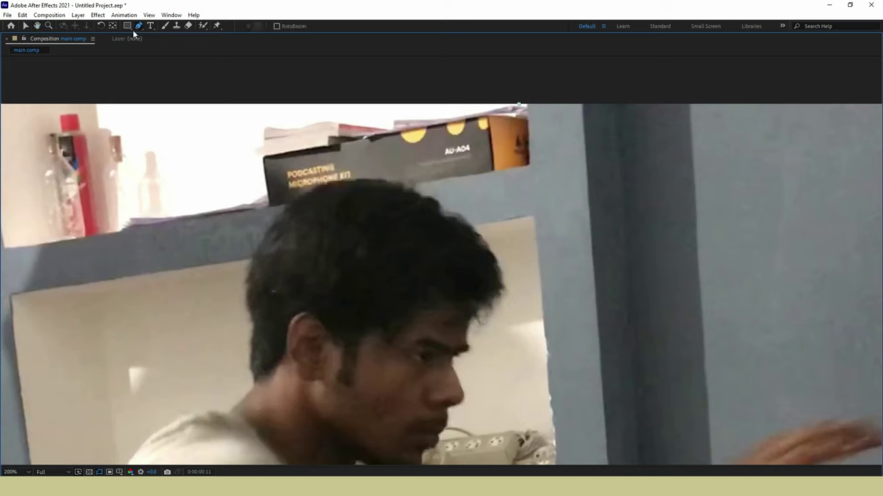
pyautogui.click(496, 262)
pyautogui.click(479, 238)
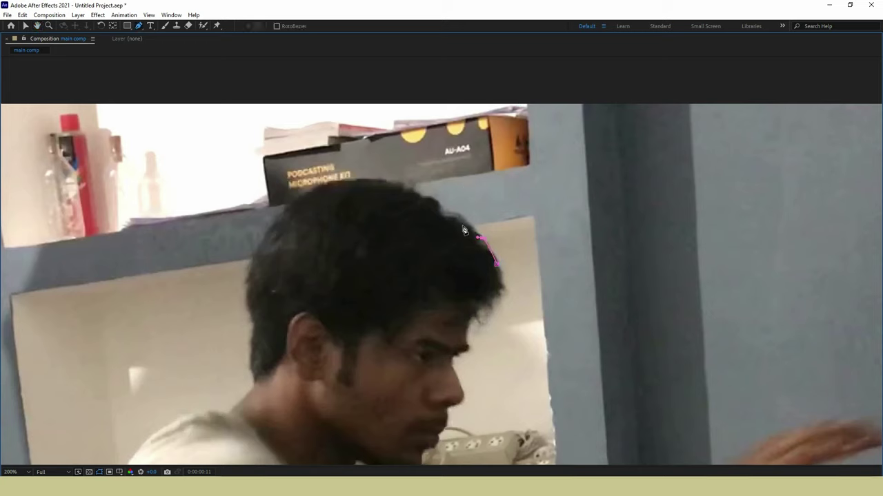
pyautogui.click(440, 204)
pyautogui.click(409, 190)
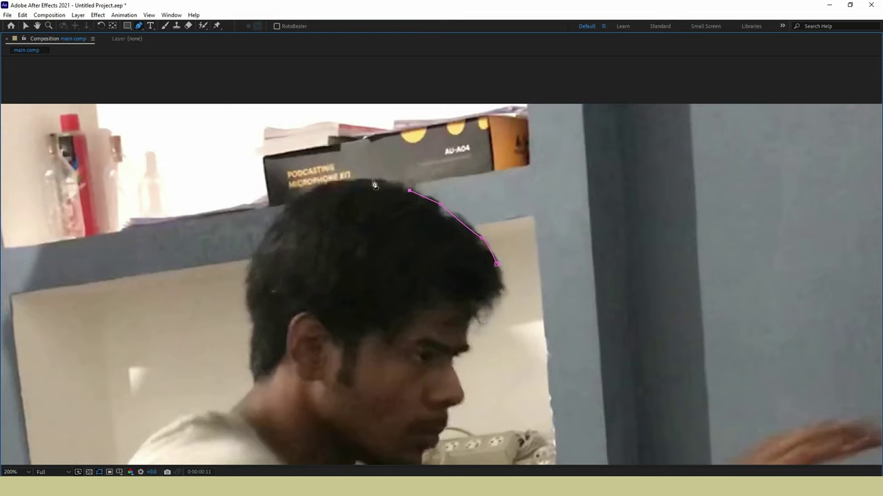
pyautogui.press('`')
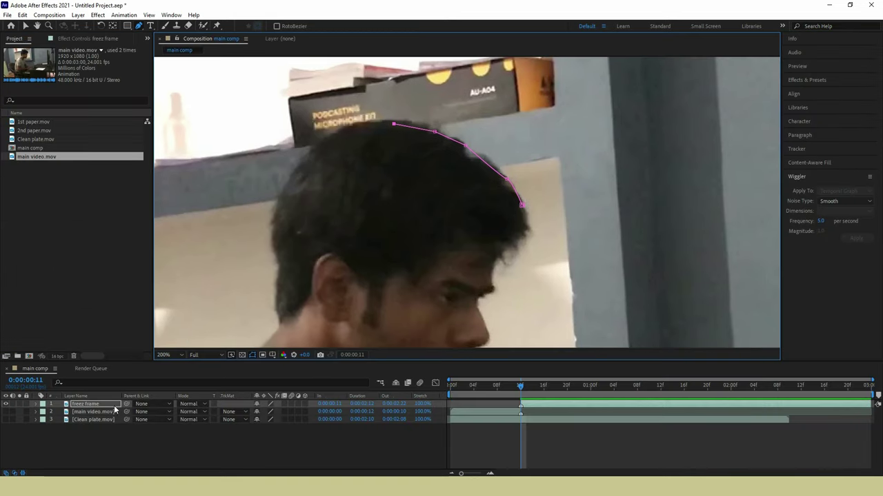
pyautogui.press('`')
# Continue the mask over the top of the head and down its left side toward the neck
pyautogui.click(322, 184)
pyautogui.click(286, 208)
pyautogui.click(266, 236)
pyautogui.click(253, 262)
pyautogui.click(248, 290)
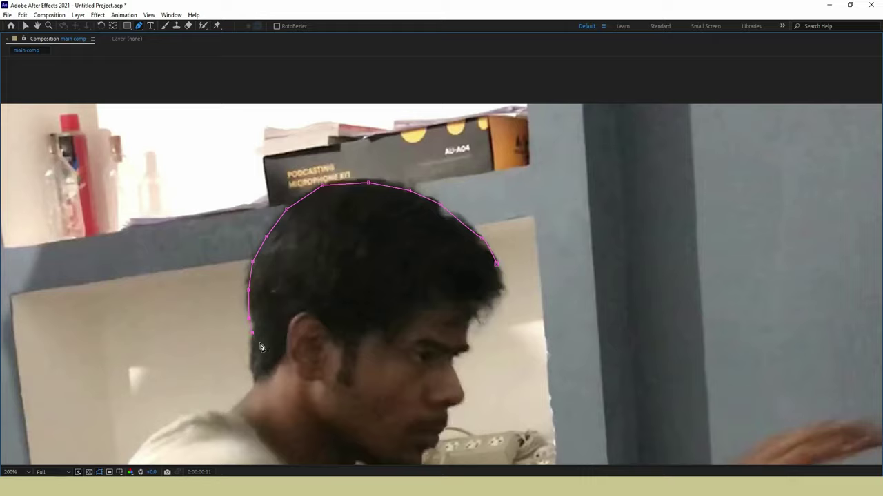
pyautogui.moveTo(257, 325); pyautogui.dragTo(328, 225)
pyautogui.scroll(-4, 258, 315)
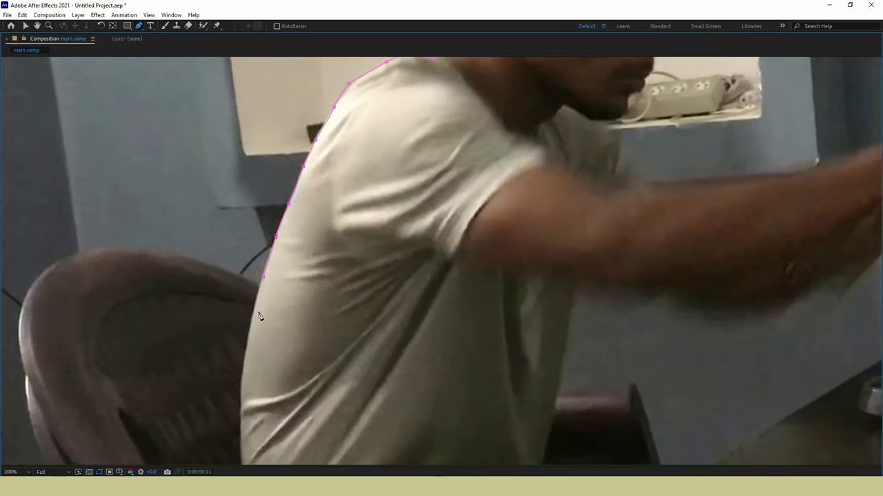
pyautogui.scroll(-4, 258, 315)
pyautogui.scroll(-3, 670, 422)
pyautogui.scroll(4, 465, 225)
pyautogui.scroll(4, 465, 225)
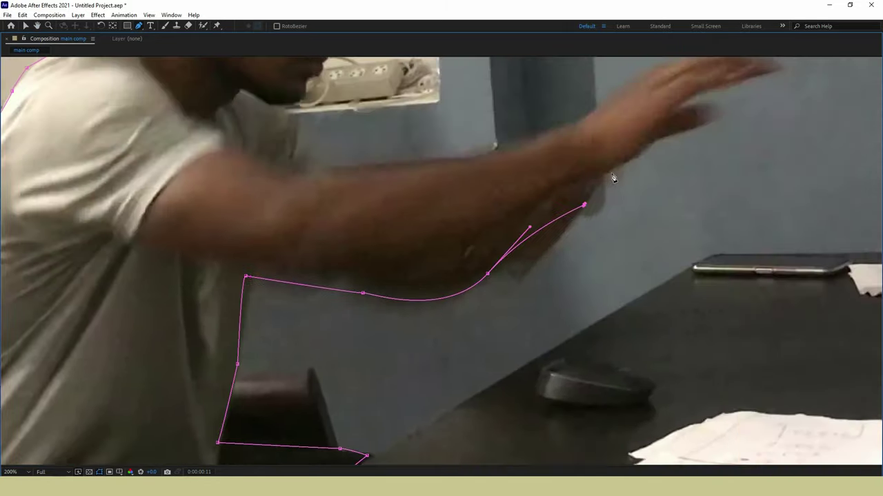
pyautogui.scroll(2, 291, 130)
pyautogui.press('`')
pyautogui.press(',')
pyautogui.press(',')
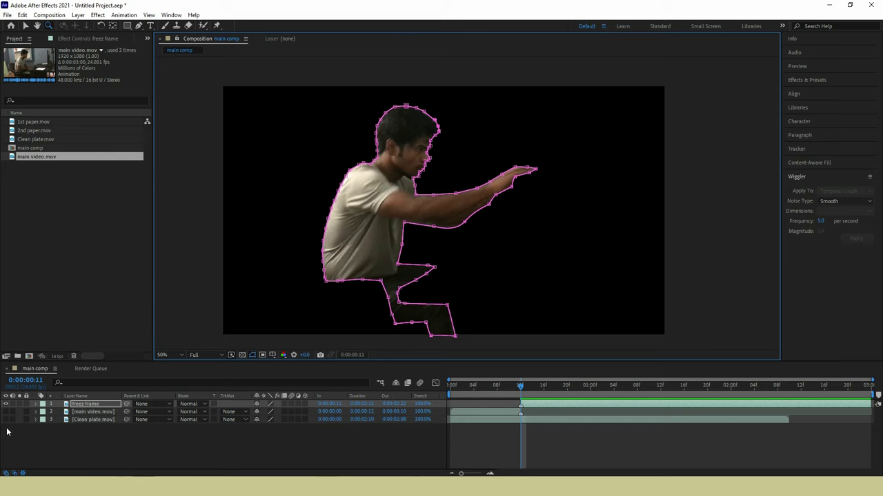
# Show the two background layers again and move the cutout's anchor point onto the man's chest
pyautogui.moveTo(7, 411); pyautogui.dragTo(7, 419)
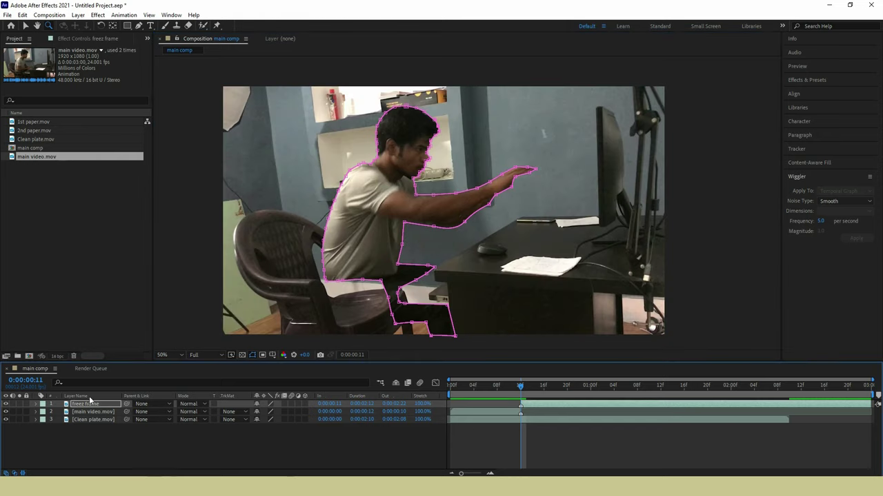
pyautogui.press('v')
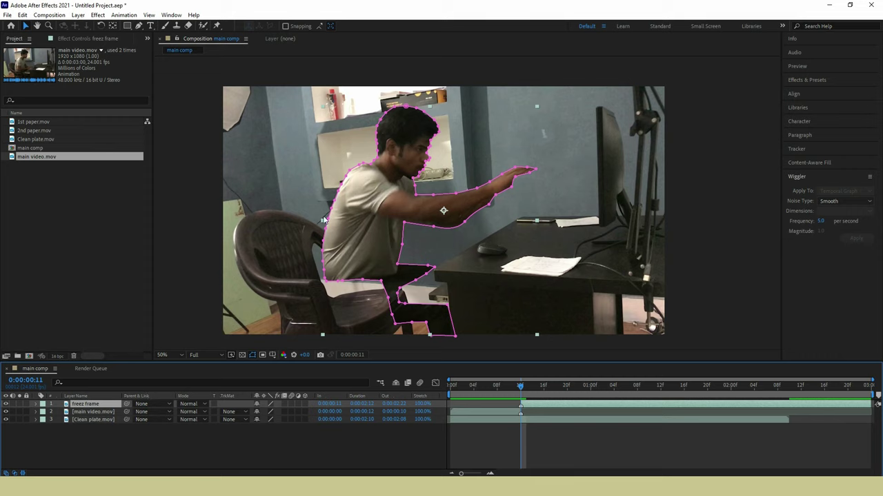
pyautogui.click(114, 26)
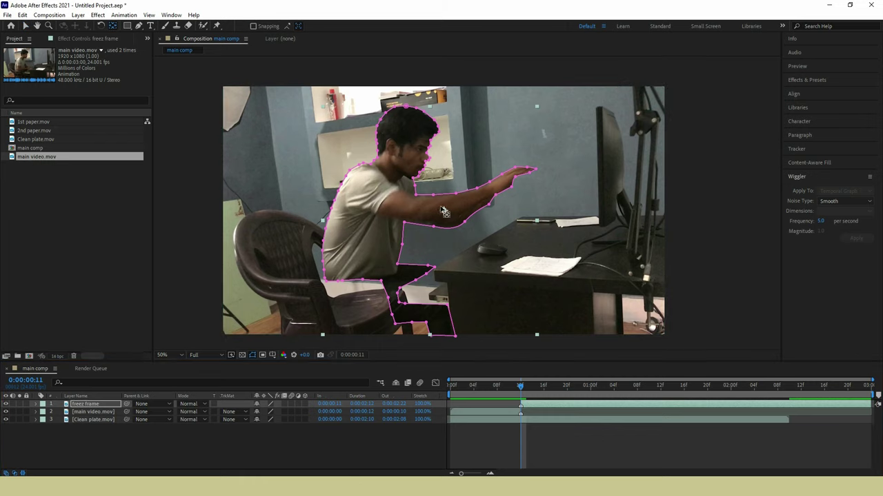
pyautogui.moveTo(443, 212); pyautogui.dragTo(391, 219)
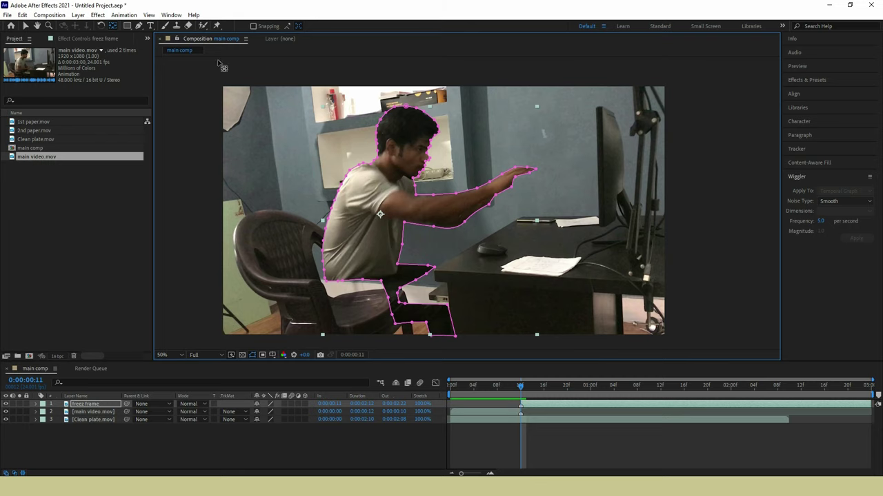
# Pick the Puppet Position Pin tool and zoom in on the man to 100%
pyautogui.click(217, 27)
pyautogui.click(271, 25)
pyautogui.press('`')
pyautogui.press('z')
pyautogui.click(409, 193)
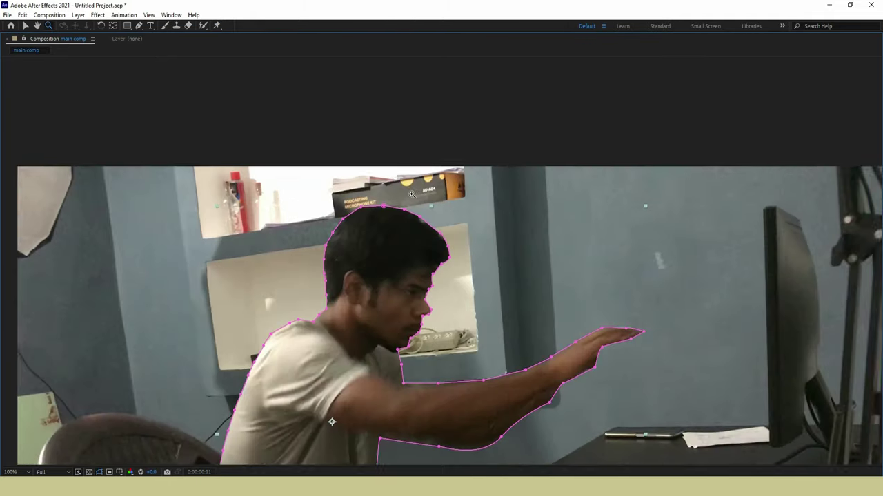
pyautogui.scroll(-3, 407, 138)
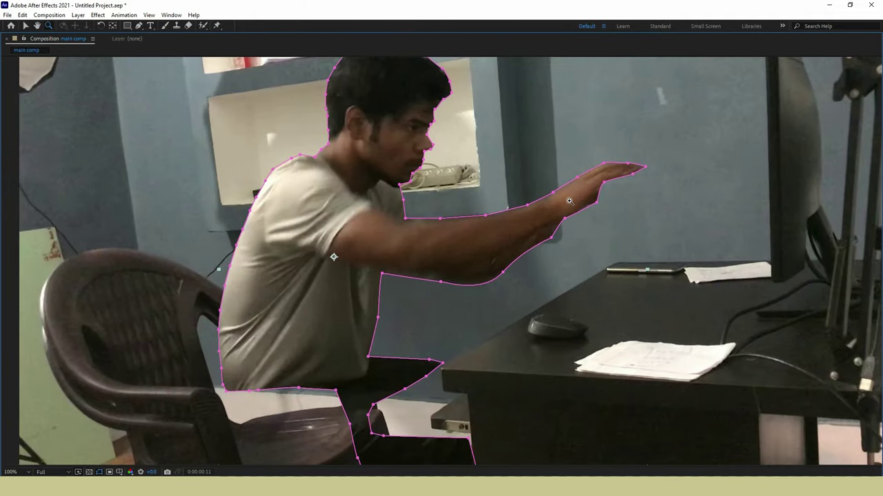
# Place puppet pins on the fingertips, hand, forearm and upper arm
pyautogui.click(217, 26)
pyautogui.click(620, 170)
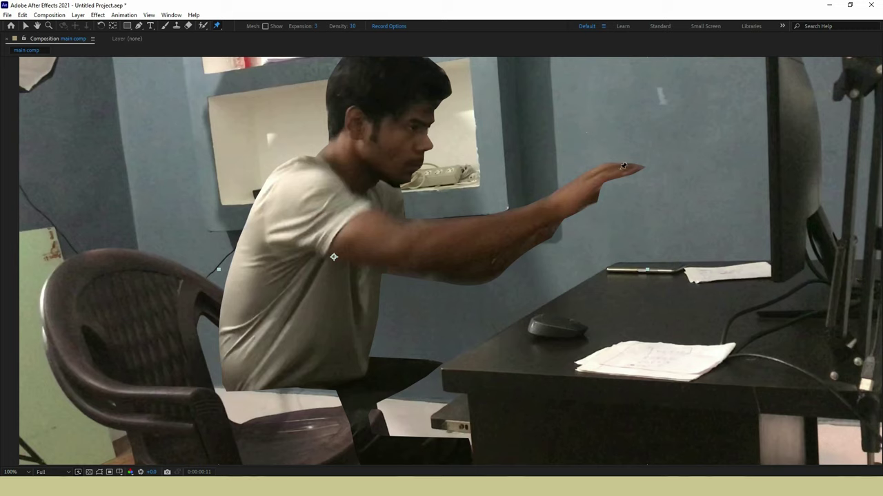
pyautogui.click(567, 187)
pyautogui.click(482, 222)
pyautogui.click(375, 260)
pyautogui.click(400, 229)
# Add puppet pins on the neck, head, back of the neck, and middle and lower back
pyautogui.click(400, 183)
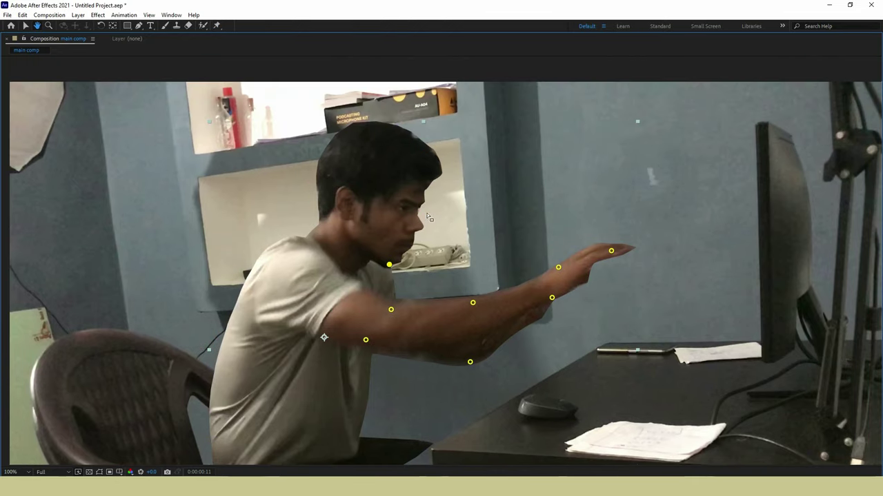
pyautogui.click(411, 221)
pyautogui.click(437, 164)
pyautogui.click(404, 135)
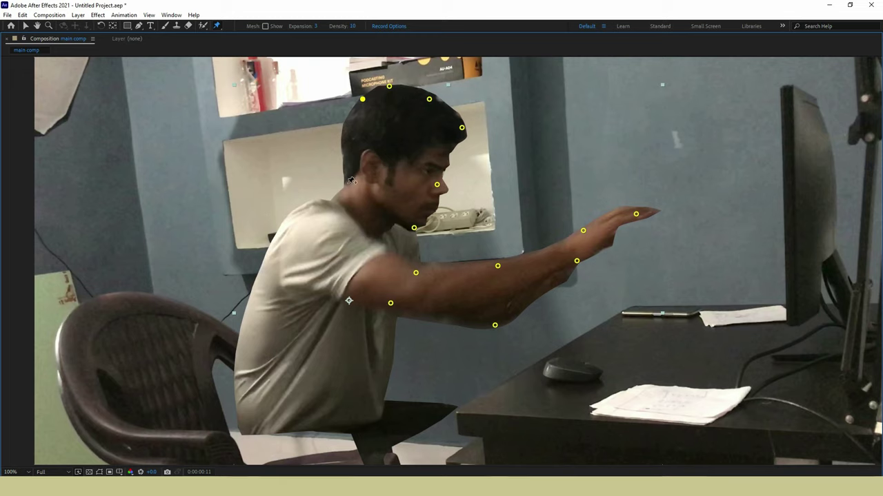
pyautogui.click(348, 184)
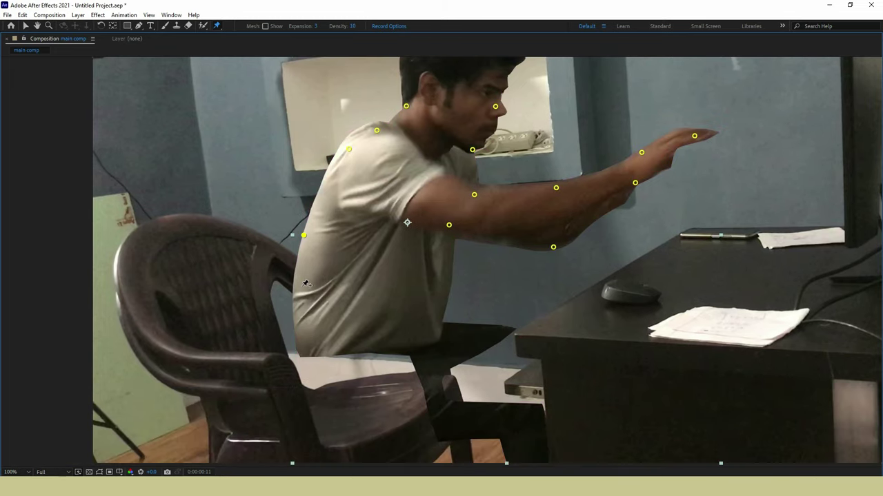
pyautogui.click(298, 289)
pyautogui.click(298, 340)
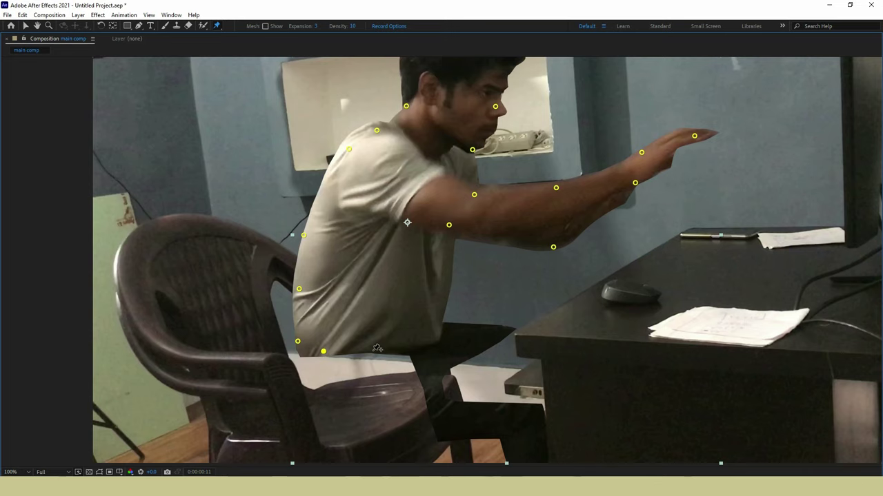
pyautogui.press('`')
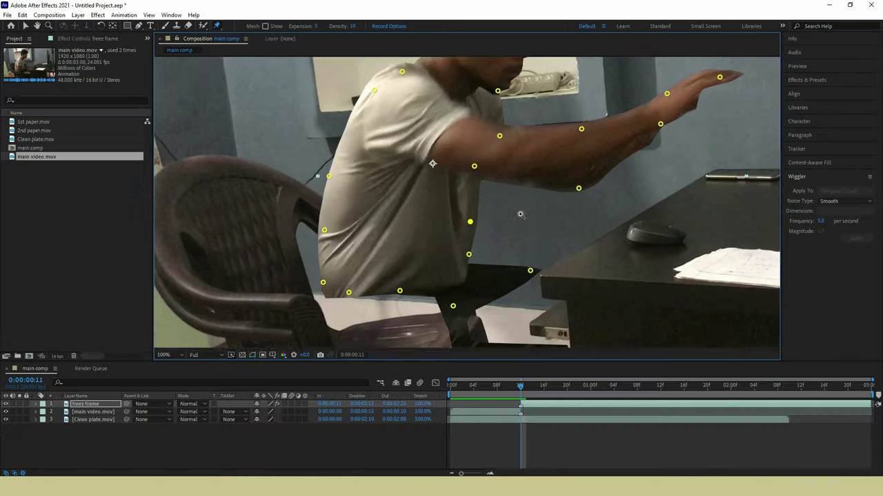
pyautogui.scroll(-2, 388, 232)
# Open freez frame's Transform group and set Rotation, Scale and Position keyframes at 0:00:00:11
pyautogui.press('z')
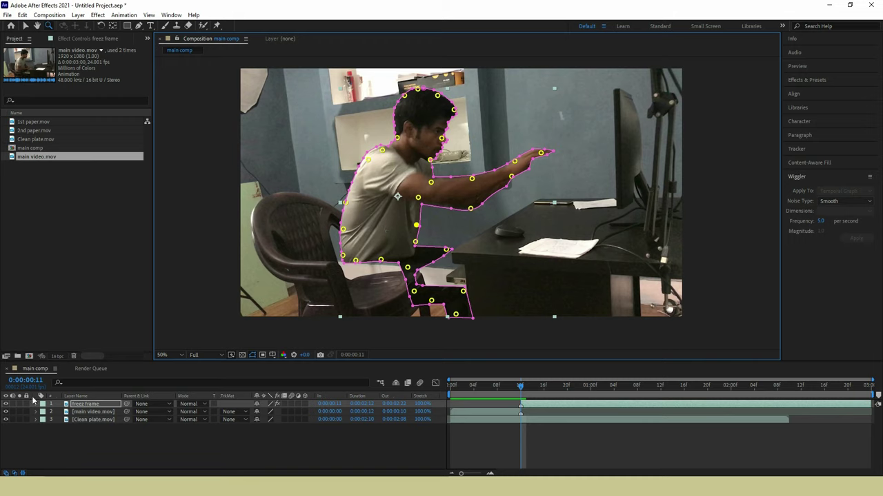
pyautogui.hotkey('ctrl', 'alt', 't')
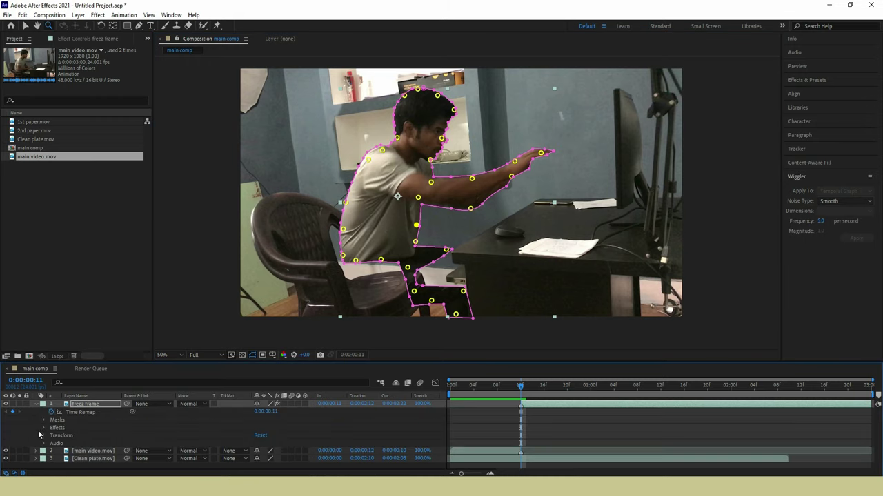
pyautogui.click(44, 435)
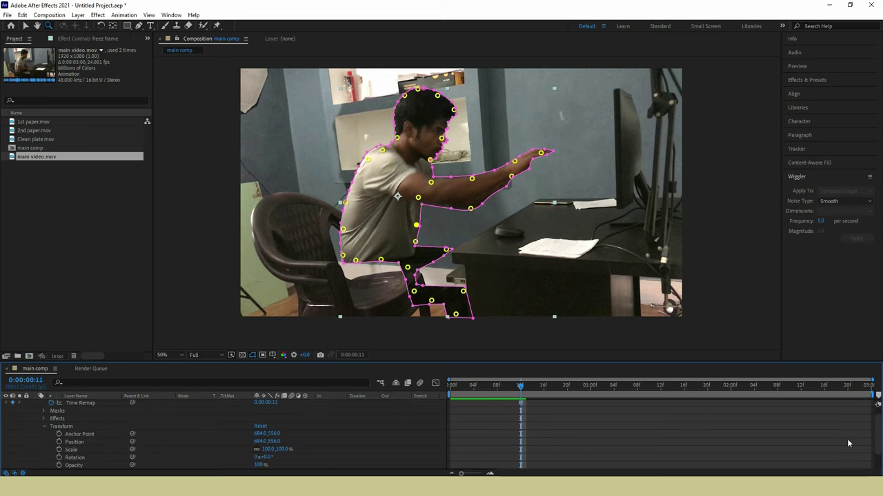
pyautogui.scroll(-2, 878, 438)
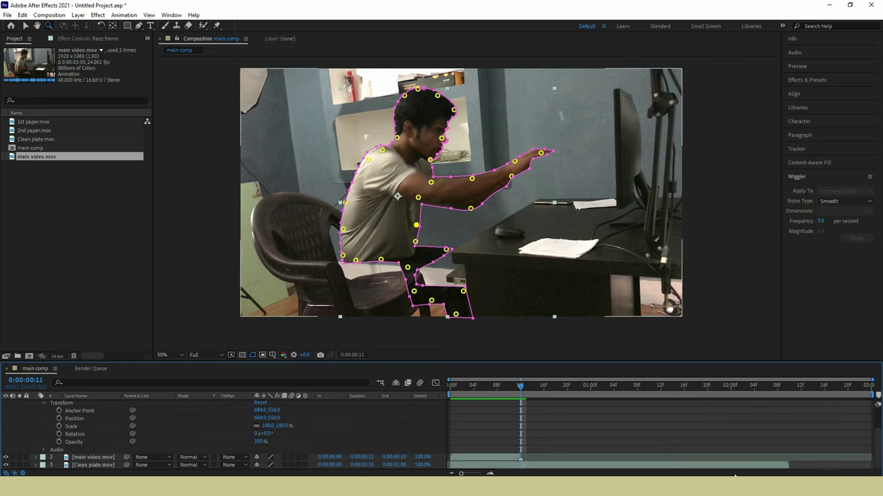
pyautogui.click(59, 435)
pyautogui.click(59, 426)
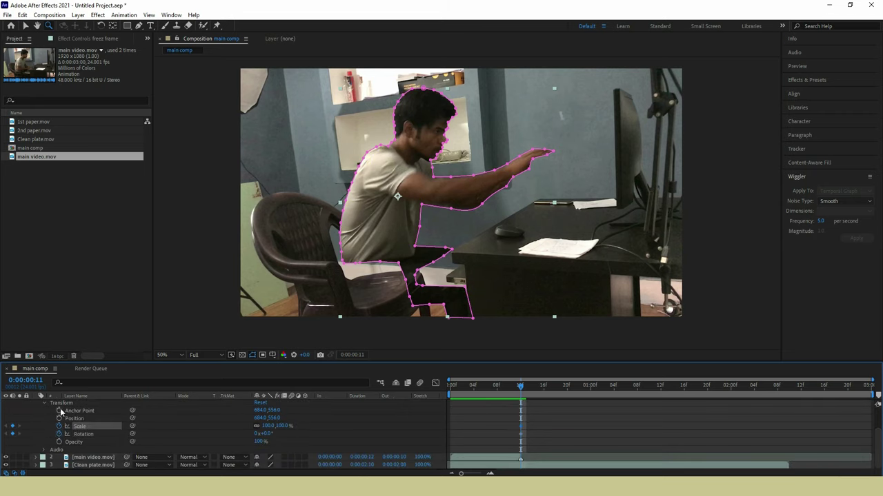
pyautogui.click(59, 419)
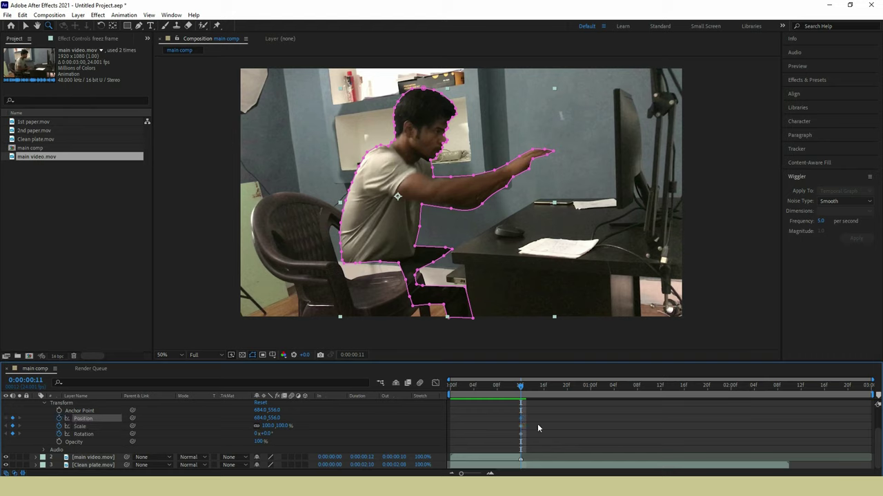
pyautogui.moveTo(877, 454); pyautogui.dragTo(878, 411)
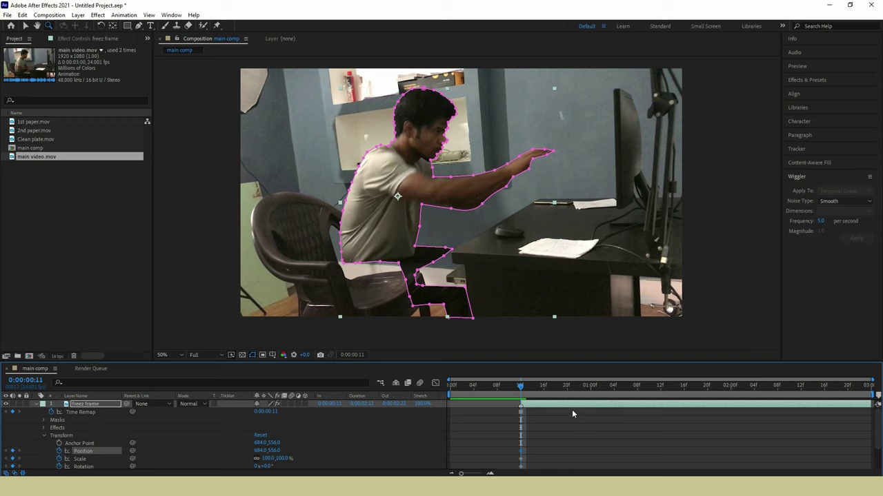
# At frame 19, set the cutout's Position X to 1356 and Scale to 40%, then drag it up-right
pyautogui.scroll(-3, 880, 427)
pyautogui.moveTo(553, 386); pyautogui.dragTo(567, 386)
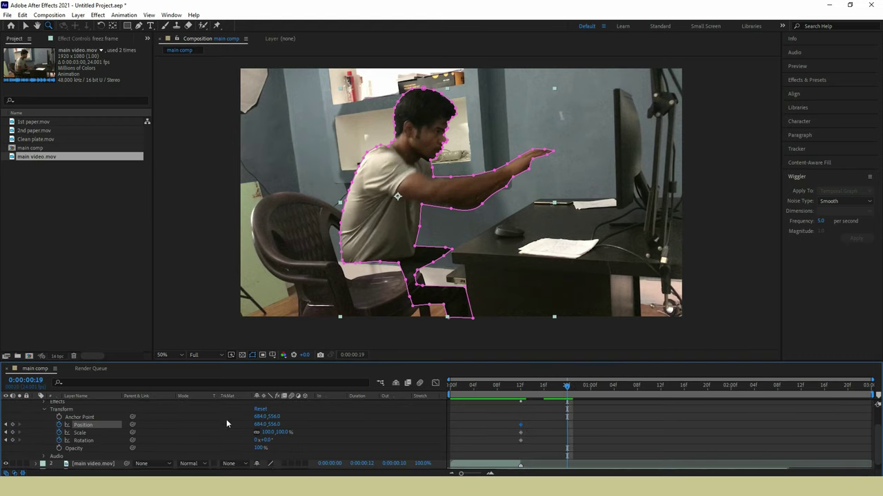
pyautogui.moveTo(256, 424)
pyautogui.mouseDown()
pyautogui.moveTo(533, 392)
pyautogui.moveTo(876, 392)
pyautogui.mouseUp()
pyautogui.moveTo(702, 208); pyautogui.dragTo(635, 226)
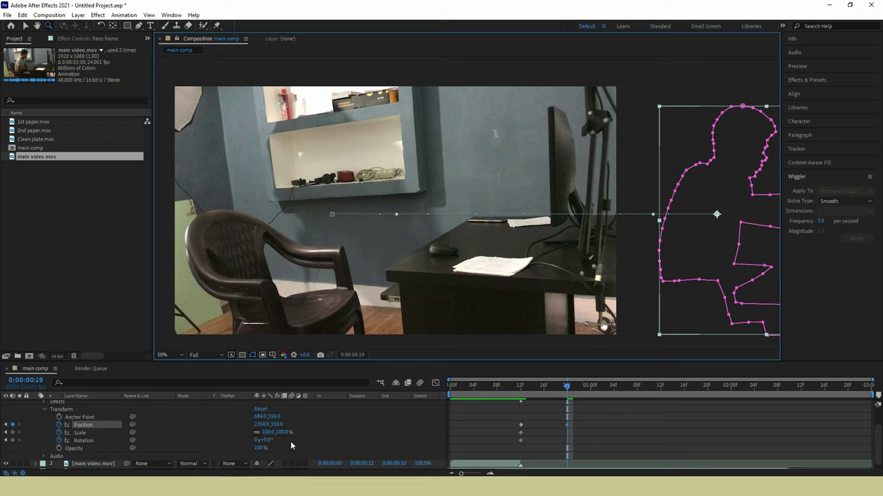
pyautogui.click(262, 424)
pyautogui.write('1356')
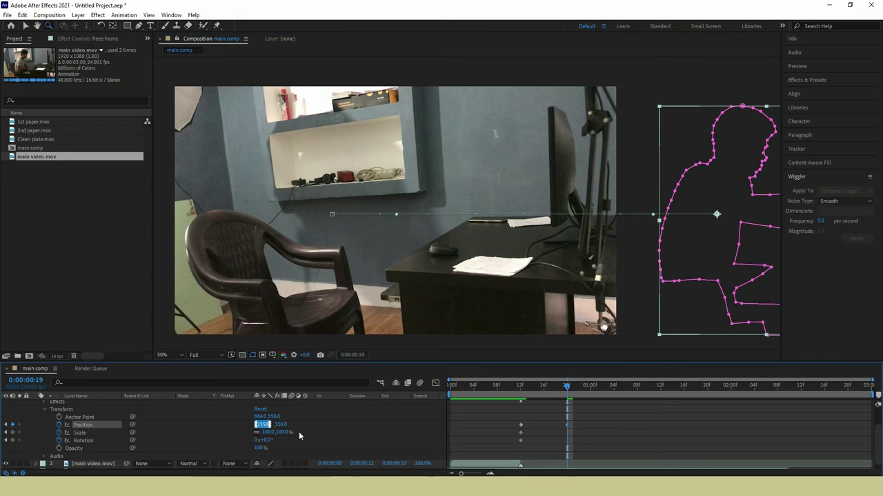
pyautogui.press('Return')
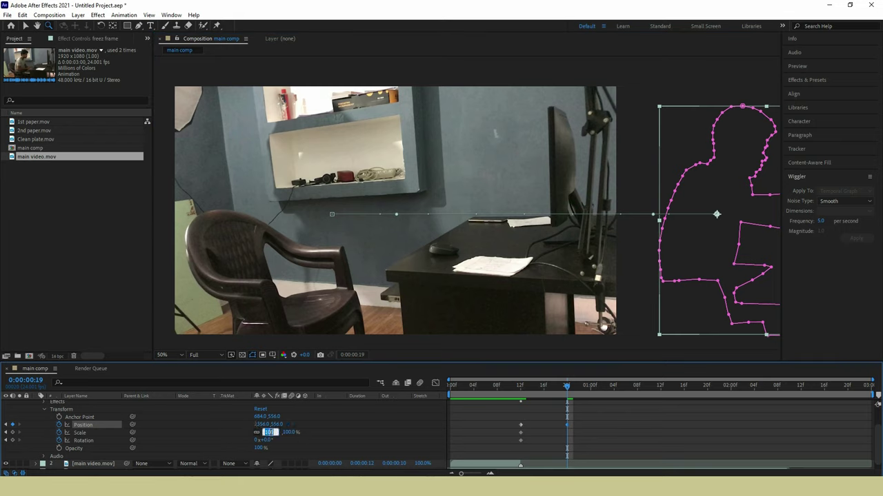
pyautogui.write('40')
pyautogui.press('Return')
pyautogui.press('v')
pyautogui.moveTo(729, 218); pyautogui.dragTo(730, 140)
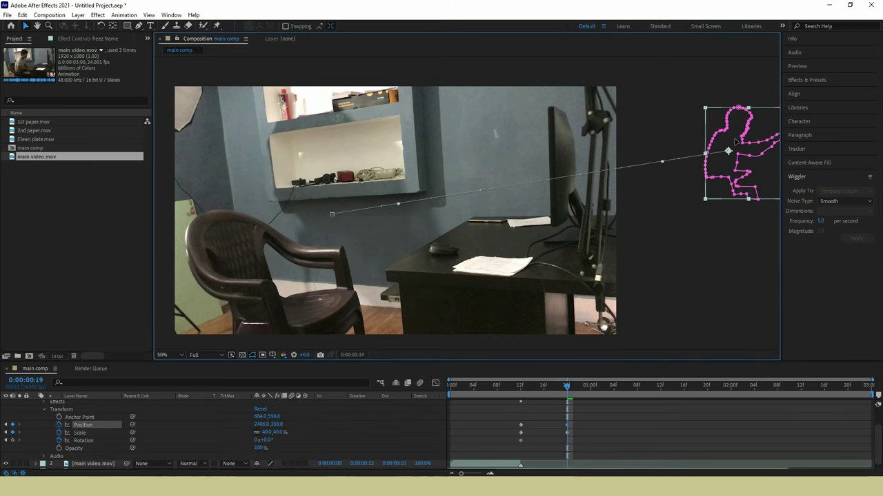
pyautogui.press('space')
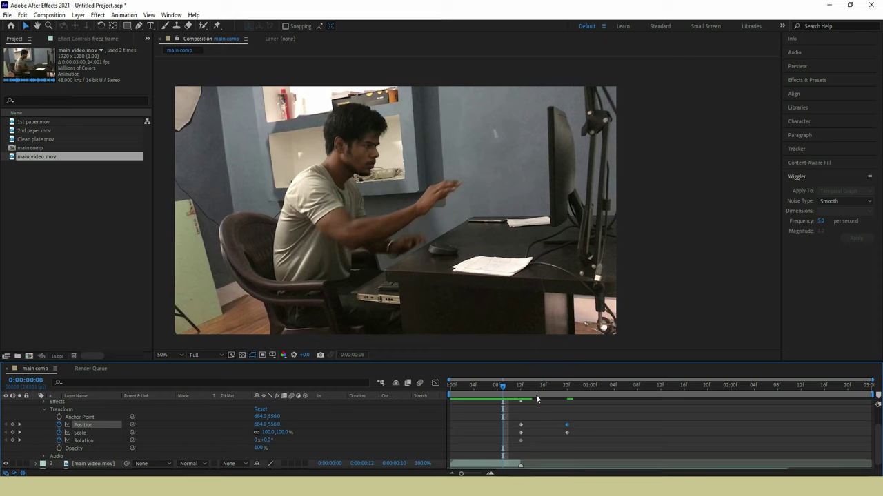
# Set the cutout's rotation at frame 19, trying 9° then settling on 50°
pyautogui.moveTo(550, 393)
pyautogui.mouseDown()
pyautogui.moveTo(529, 394)
pyautogui.moveTo(566, 392)
pyautogui.mouseUp()
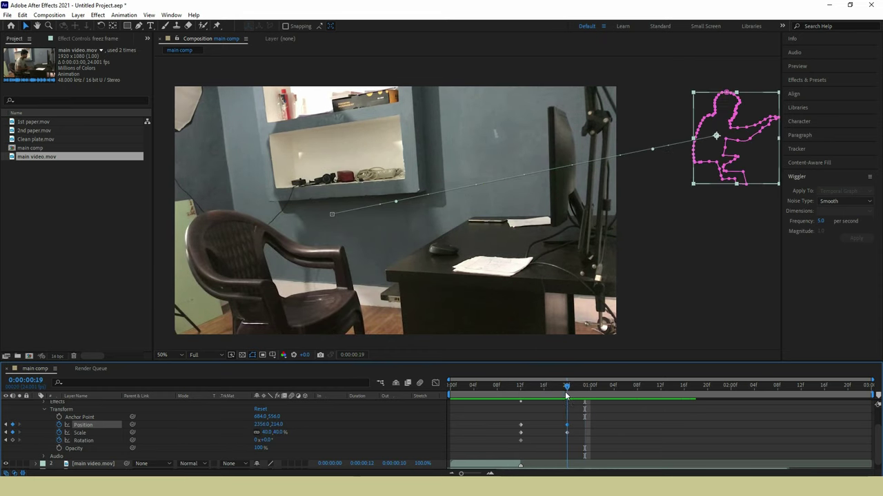
pyautogui.click(266, 440)
pyautogui.write('9')
pyautogui.press('Return')
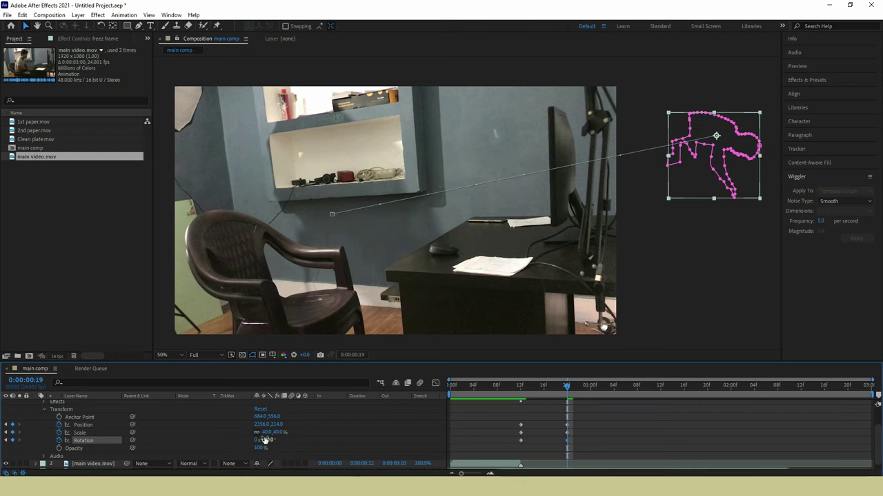
pyautogui.moveTo(523, 396)
pyautogui.mouseDown()
pyautogui.moveTo(514, 395)
pyautogui.moveTo(567, 389)
pyautogui.mouseUp()
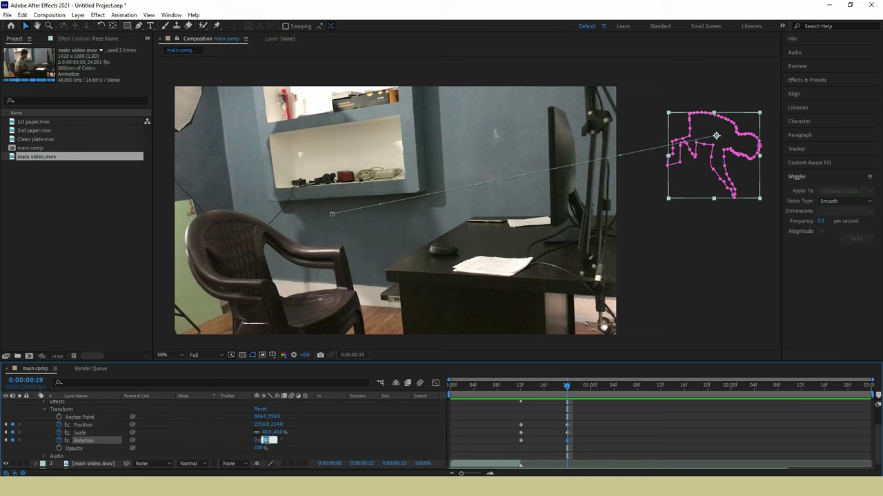
pyautogui.write('50')
pyautogui.press('Return')
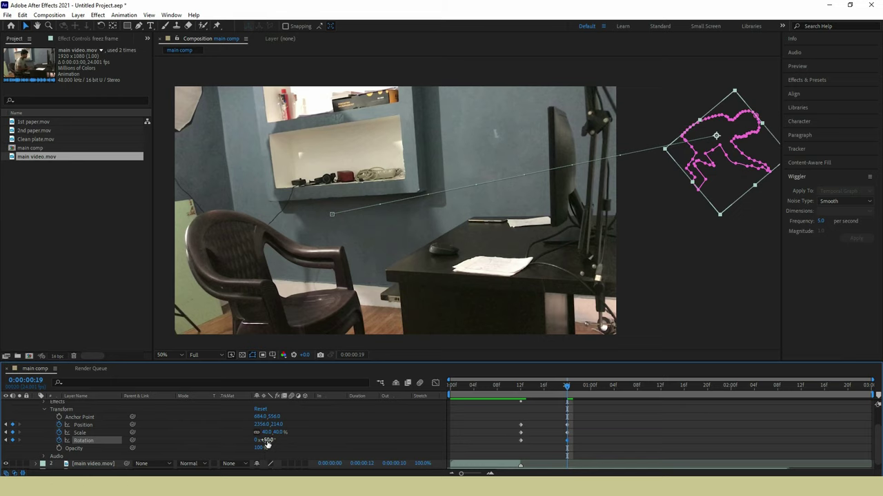
pyautogui.moveTo(528, 391); pyautogui.dragTo(522, 401)
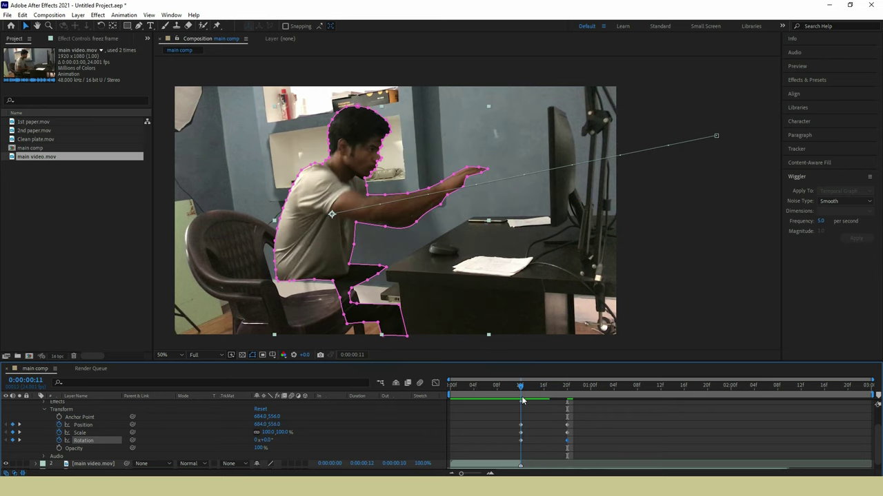
pyautogui.hotkey('ctrl', 'p')
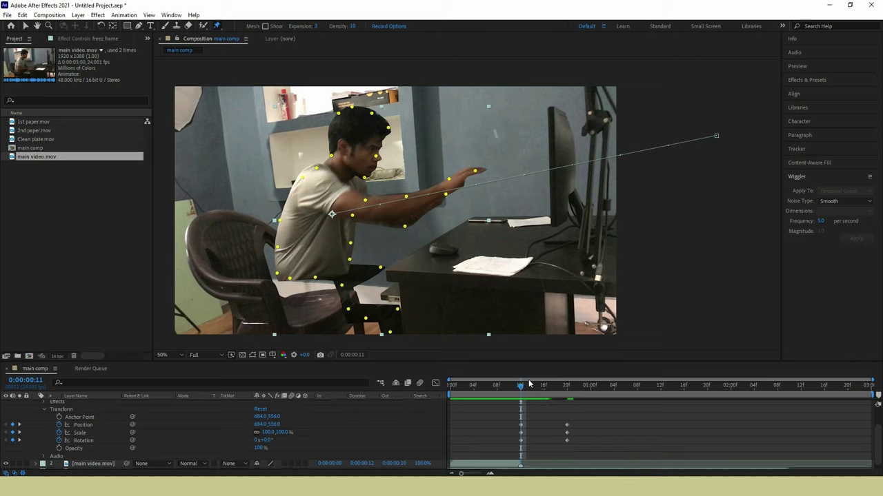
# At frame 13, raise the fingertips up the monitor and flatten the hair onto the head
pyautogui.click(537, 396)
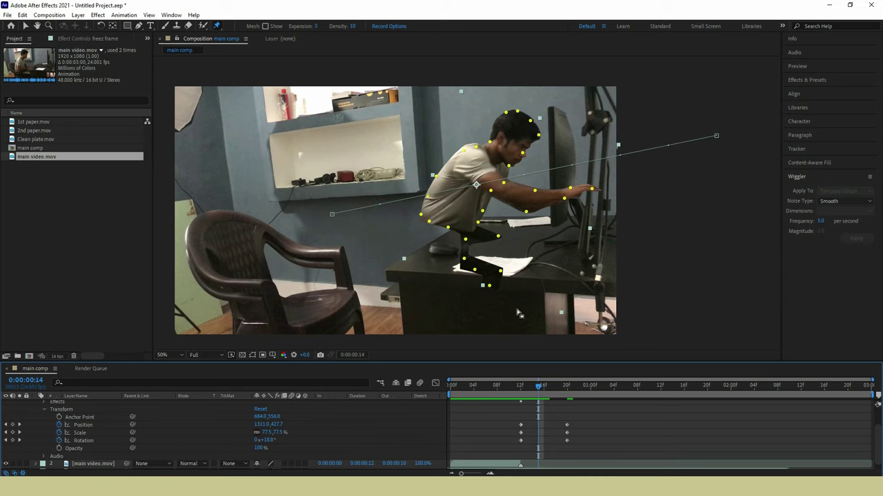
pyautogui.press('pageup')
pyautogui.scroll(2, 502, 187)
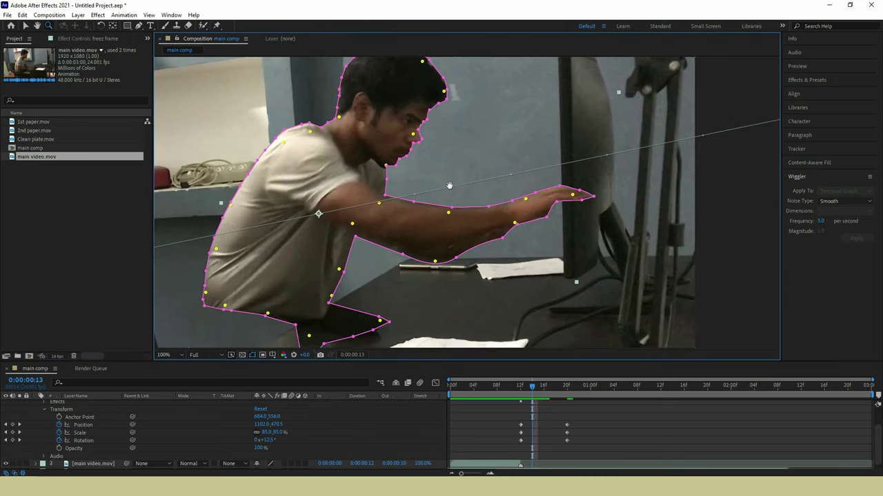
pyautogui.press('v')
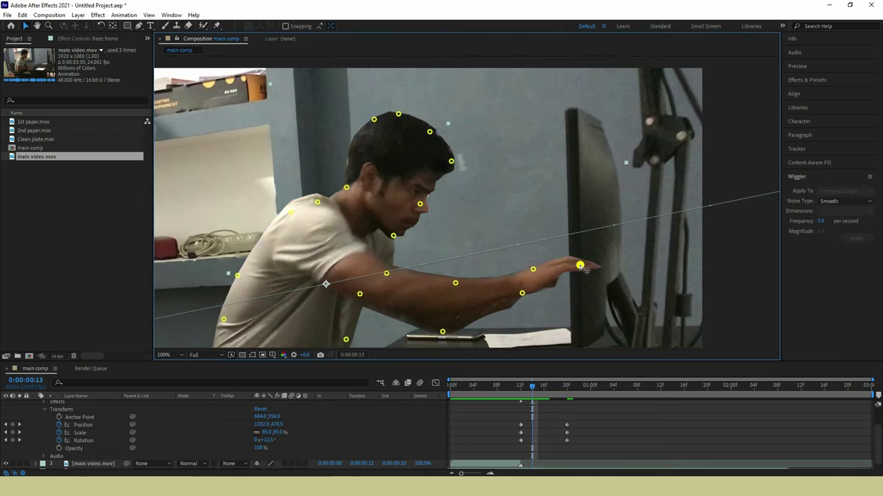
pyautogui.moveTo(579, 265); pyautogui.dragTo(578, 184)
pyautogui.moveTo(451, 162); pyautogui.dragTo(526, 180)
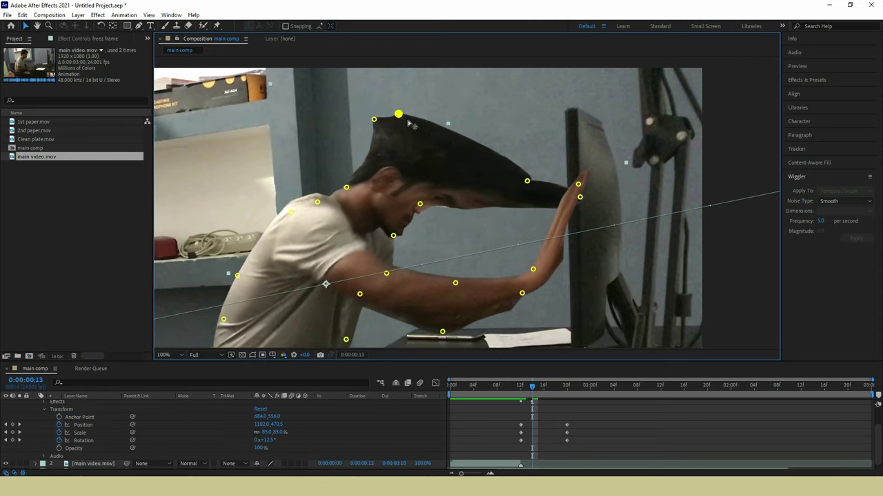
pyautogui.moveTo(398, 114); pyautogui.dragTo(511, 163)
pyautogui.moveTo(374, 120); pyautogui.dragTo(444, 154)
# Reposition the arm and forearm pins and bend the head forward toward the monitor
pyautogui.moveTo(350, 141); pyautogui.dragTo(387, 102)
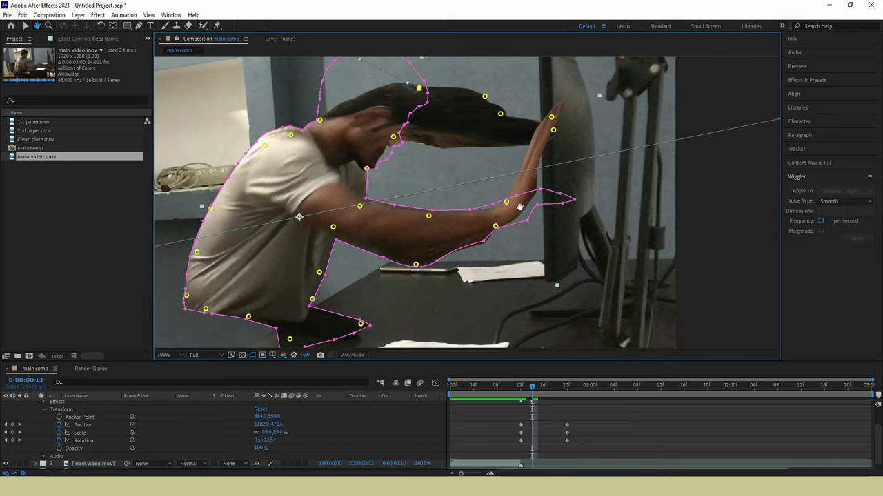
pyautogui.moveTo(518, 204); pyautogui.dragTo(519, 166)
pyautogui.moveTo(495, 226); pyautogui.dragTo(495, 194)
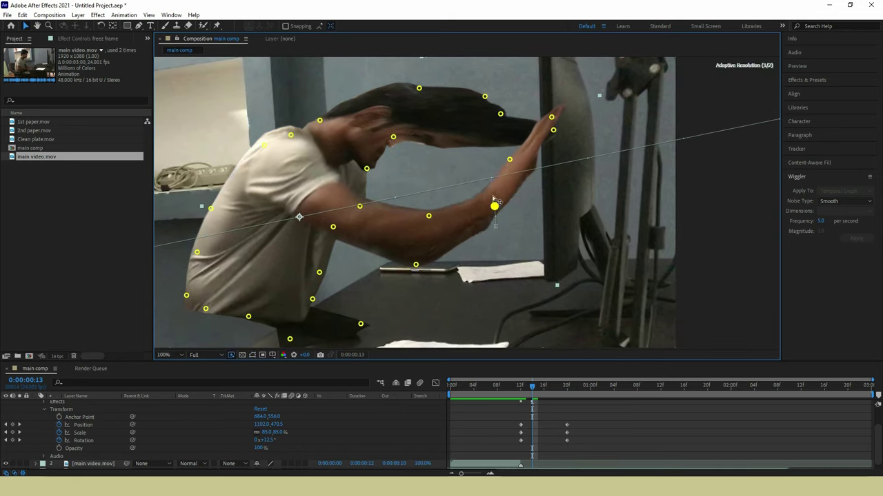
pyautogui.moveTo(428, 215); pyautogui.dragTo(475, 155)
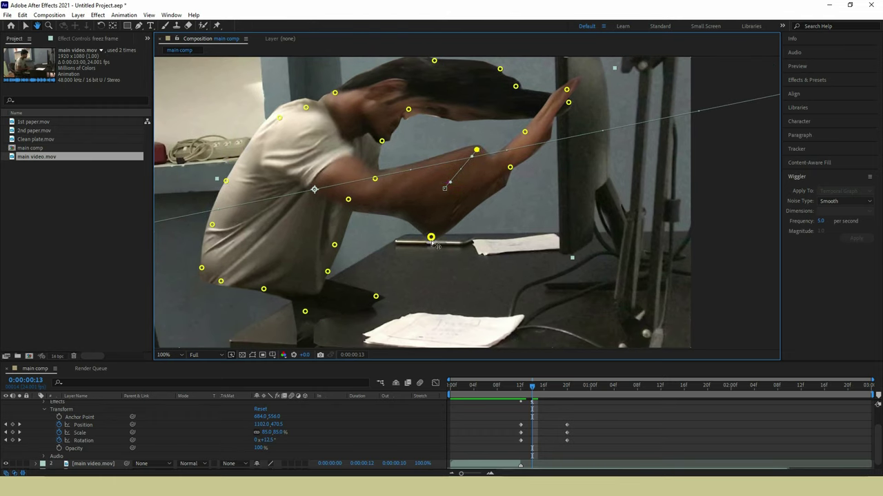
pyautogui.moveTo(432, 238); pyautogui.dragTo(486, 191)
pyautogui.moveTo(382, 141); pyautogui.dragTo(471, 128)
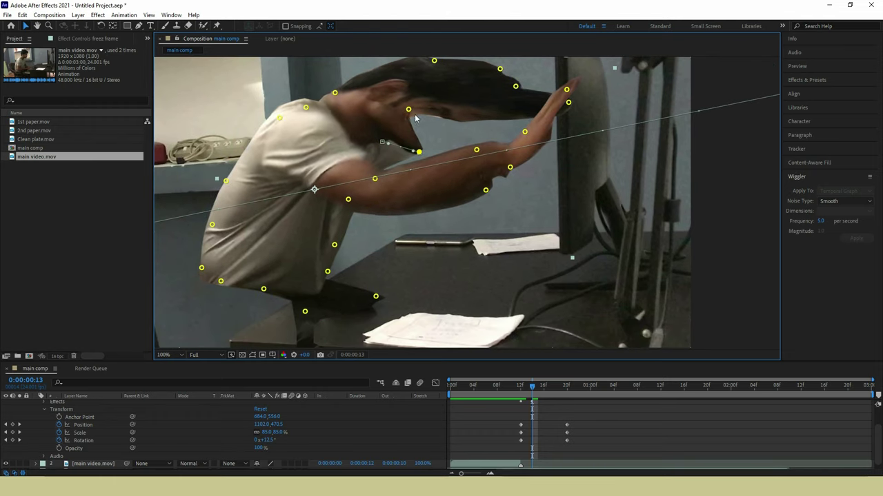
pyautogui.moveTo(472, 163); pyautogui.dragTo(518, 124)
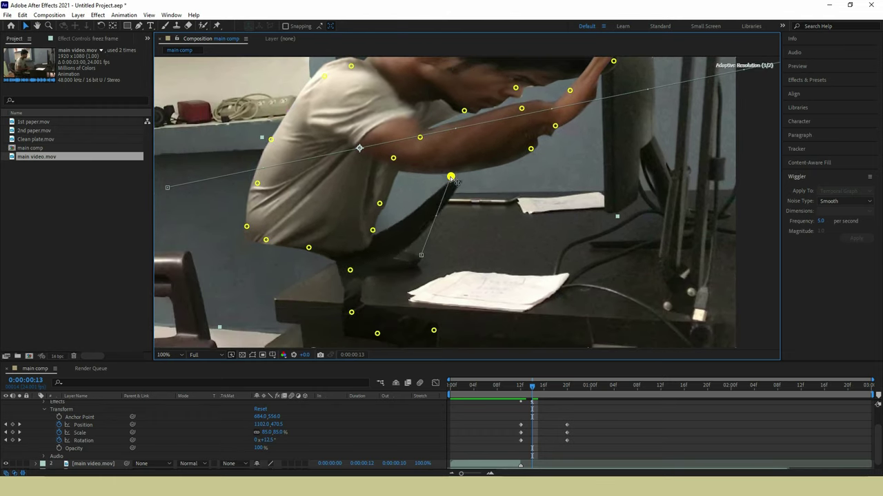
# Hunch the back and hip upward and tuck the leg under the body
pyautogui.moveTo(434, 331)
pyautogui.mouseDown()
pyautogui.moveTo(482, 176)
pyautogui.moveTo(442, 231)
pyautogui.mouseUp()
pyautogui.moveTo(509, 267); pyautogui.dragTo(505, 162)
pyautogui.moveTo(408, 260)
pyautogui.mouseDown()
pyautogui.moveTo(465, 118)
pyautogui.moveTo(378, 240)
pyautogui.moveTo(405, 216)
pyautogui.mouseUp()
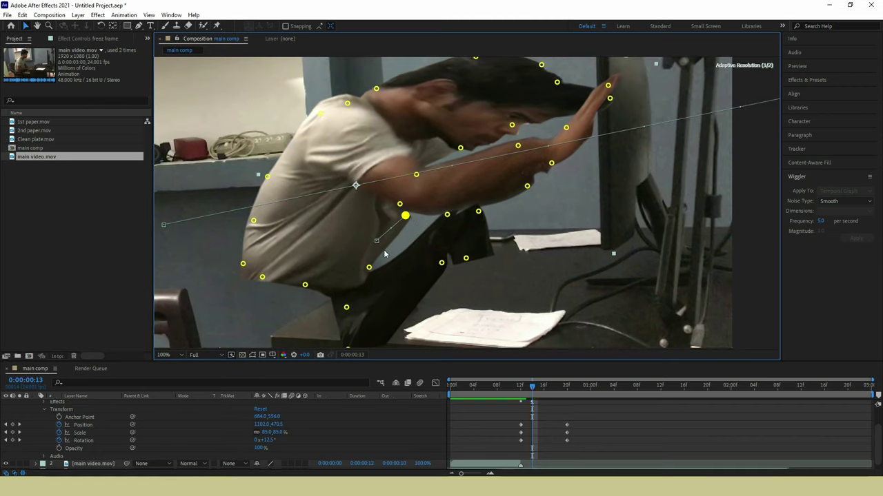
pyautogui.moveTo(369, 267); pyautogui.dragTo(404, 225)
pyautogui.moveTo(243, 263); pyautogui.dragTo(303, 239)
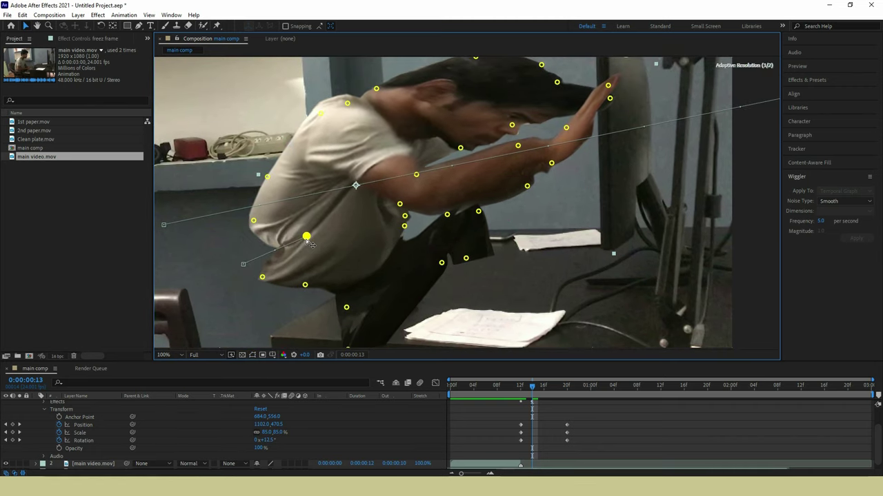
pyautogui.moveTo(262, 278); pyautogui.dragTo(322, 256)
pyautogui.moveTo(305, 285); pyautogui.dragTo(362, 262)
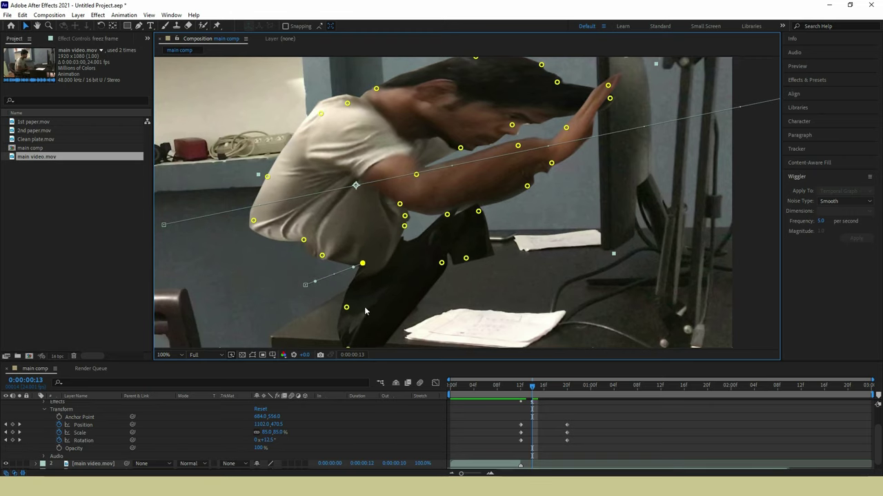
pyautogui.moveTo(346, 307); pyautogui.dragTo(383, 274)
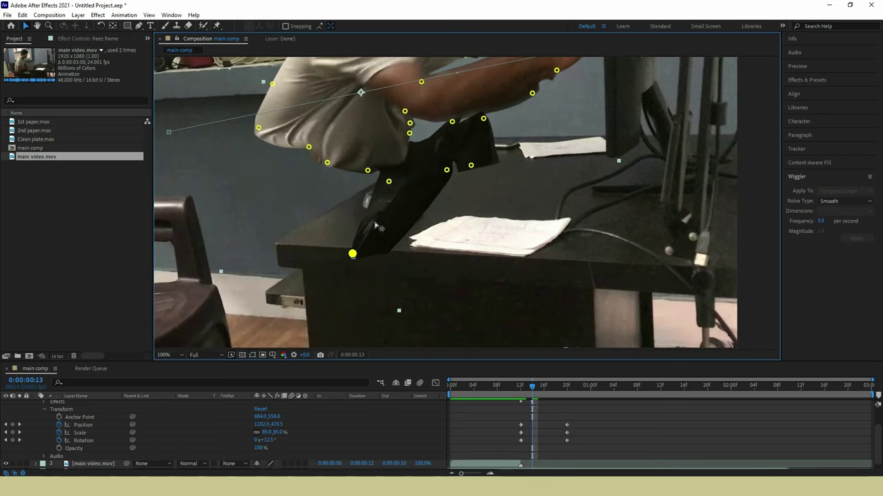
# Nudge the head, arm and lower-arm pins to refine the hunched pose
pyautogui.moveTo(529, 225)
pyautogui.mouseDown()
pyautogui.moveTo(435, 263)
pyautogui.moveTo(482, 280)
pyautogui.mouseUp()
pyautogui.press('v')
pyautogui.moveTo(445, 121); pyautogui.dragTo(452, 125)
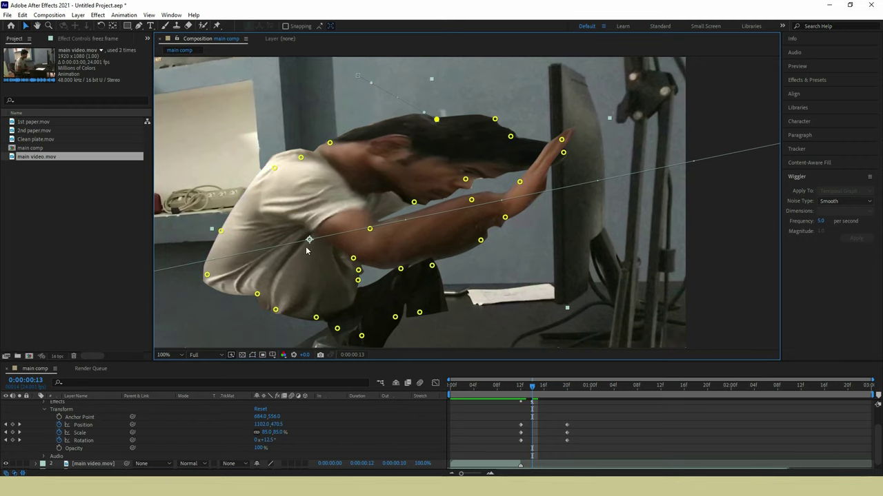
pyautogui.moveTo(376, 233); pyautogui.dragTo(411, 231)
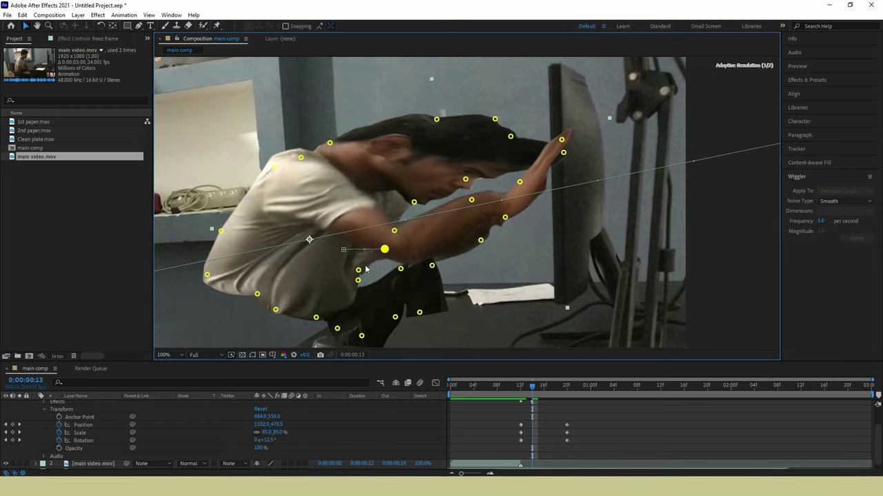
pyautogui.moveTo(380, 268)
pyautogui.mouseDown()
pyautogui.moveTo(358, 281)
pyautogui.moveTo(380, 283)
pyautogui.mouseUp()
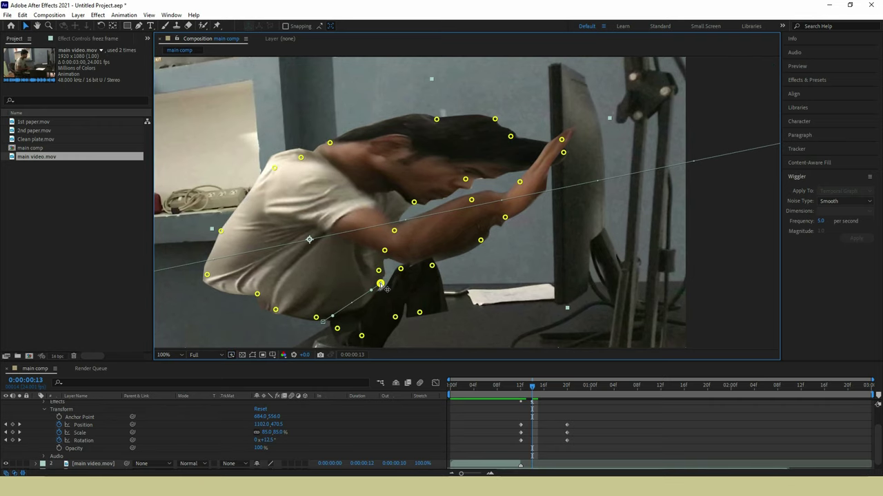
# At frame 15, drag the lower-body and upper-body pins to reshape the pose
pyautogui.click(543, 398)
pyautogui.click(543, 397)
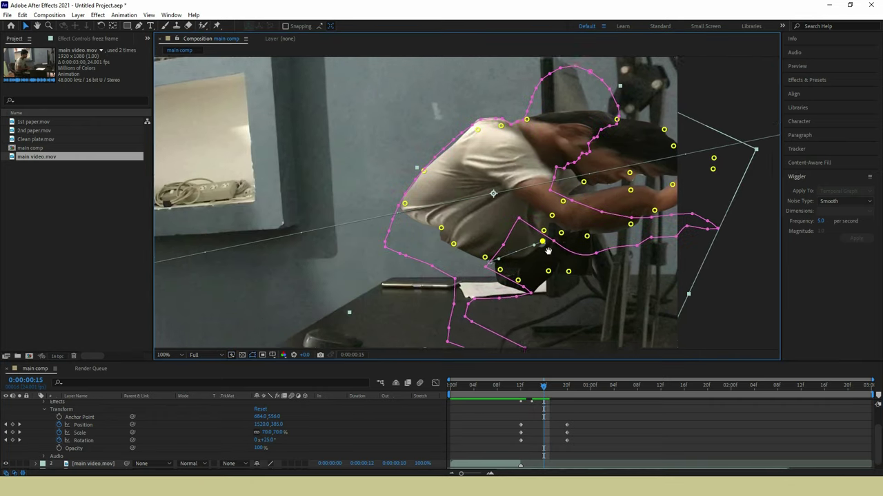
pyautogui.moveTo(516, 261)
pyautogui.mouseDown()
pyautogui.moveTo(516, 279)
pyautogui.moveTo(508, 259)
pyautogui.mouseUp()
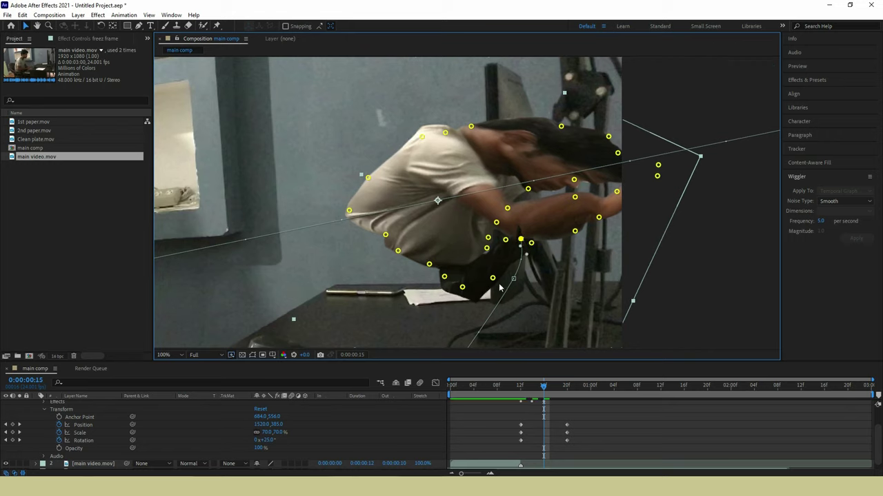
pyautogui.moveTo(462, 287); pyautogui.dragTo(413, 177)
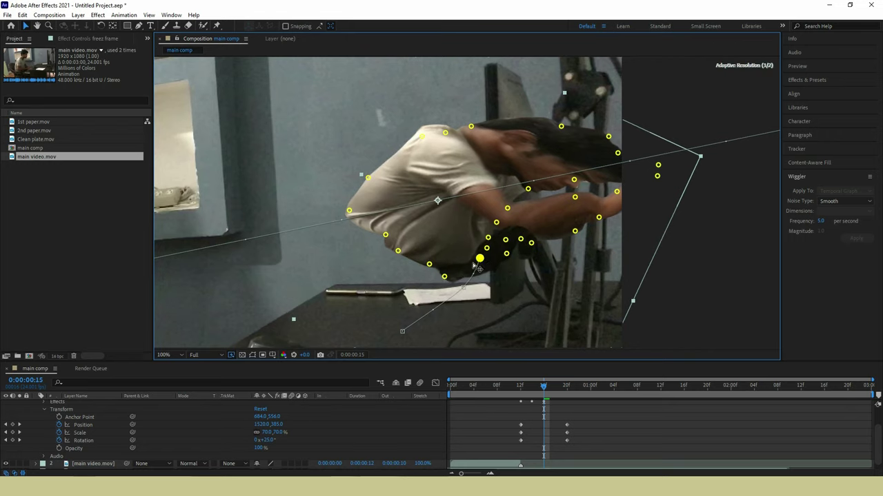
pyautogui.moveTo(447, 150); pyautogui.dragTo(455, 179)
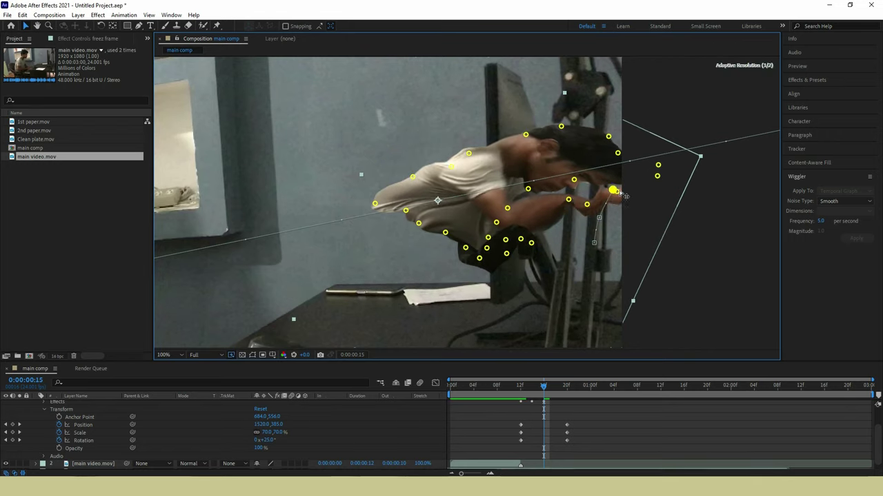
# Review the puppet animation, then select and right-click the Position, Scale and Rotation keyframes
pyautogui.press('z')
pyautogui.keyDown('alt'); pyautogui.click(582, 172); pyautogui.keyUp('alt')
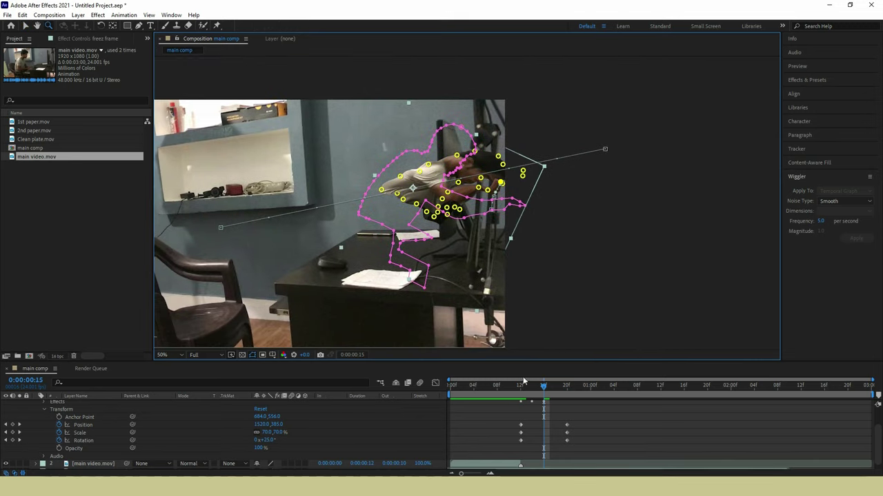
pyautogui.click(514, 390)
pyautogui.moveTo(514, 398); pyautogui.dragTo(532, 399)
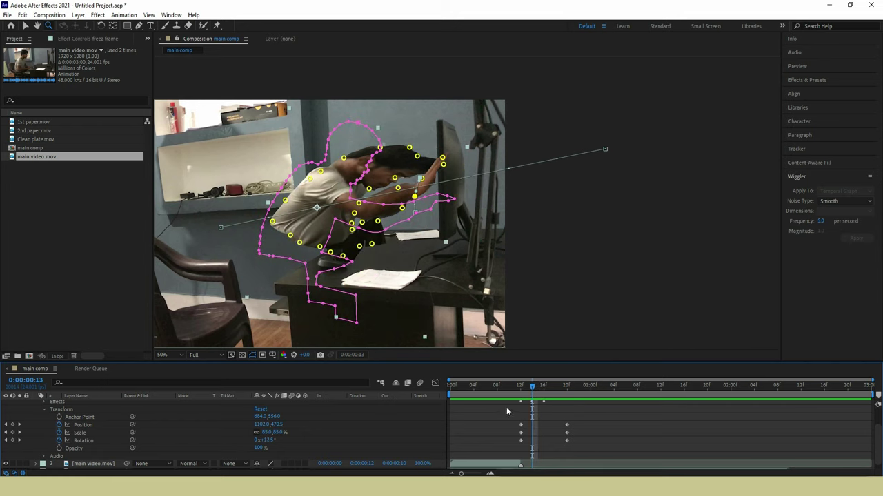
pyautogui.moveTo(582, 444); pyautogui.dragTo(531, 417)
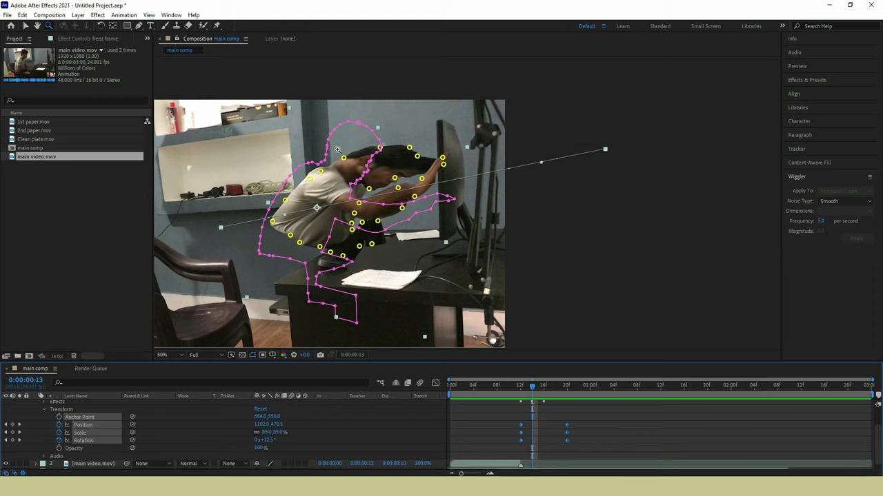
pyautogui.rightClick(570, 427)
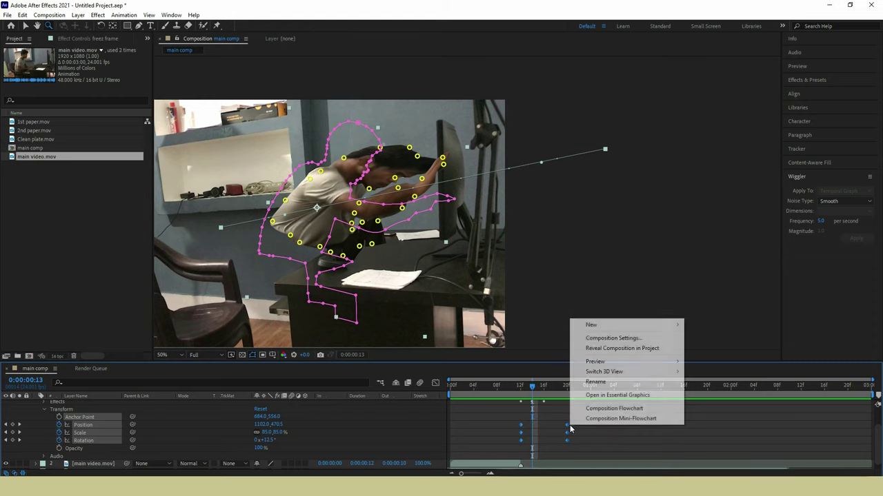
pyautogui.rightClick(568, 432)
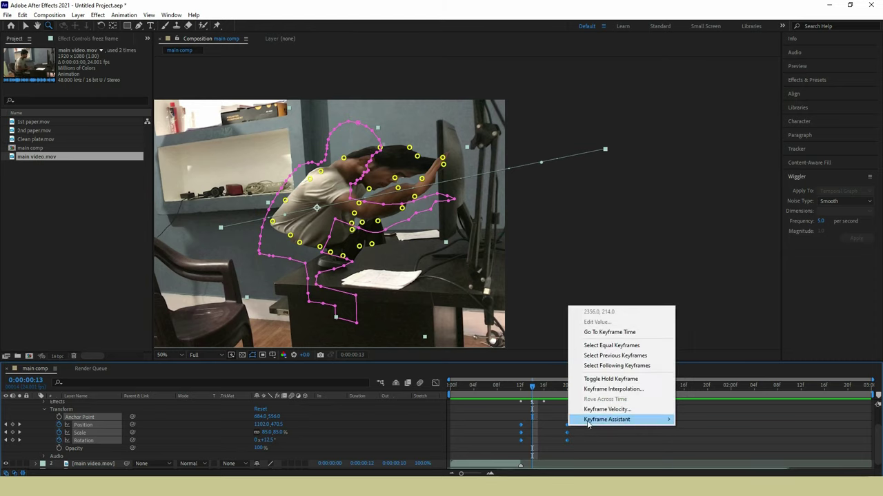
# Apply Easy Ease to the Position, Scale and Rotation keyframes and preview the motion
pyautogui.click(586, 410)
pyautogui.click(557, 298)
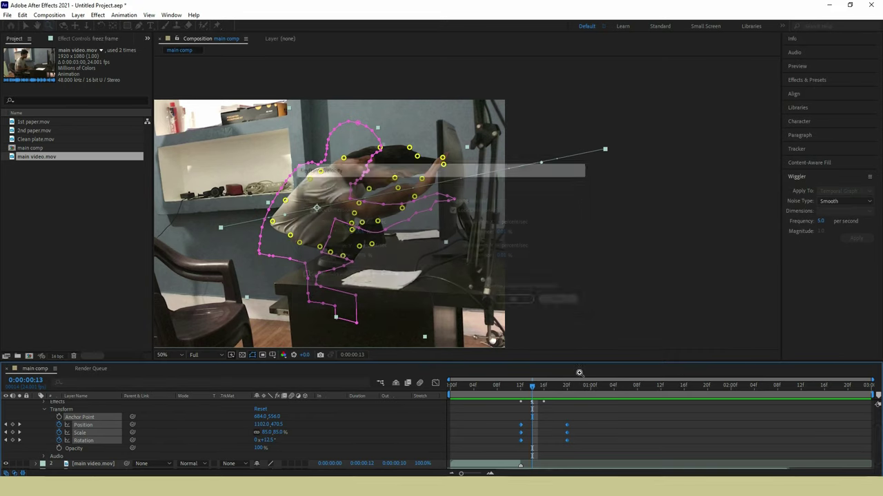
pyautogui.rightClick(567, 423)
pyautogui.moveTo(602, 422)
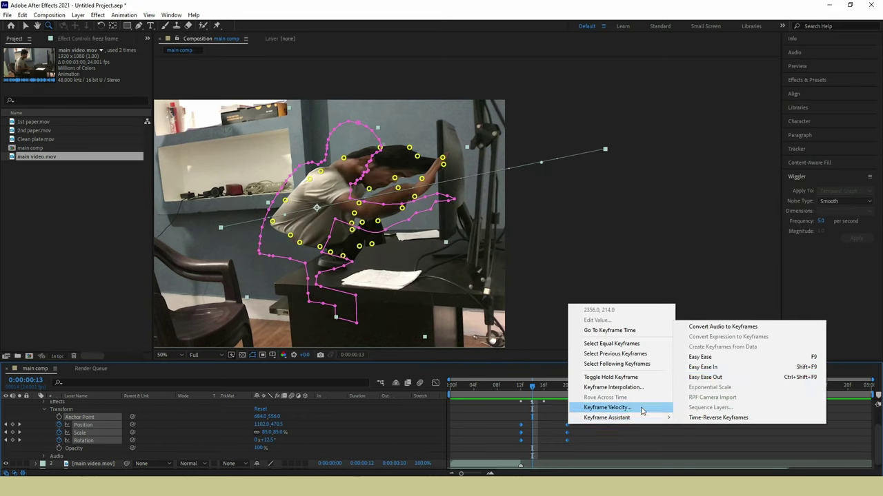
pyautogui.click(698, 357)
pyautogui.click(510, 388)
pyautogui.press('space')
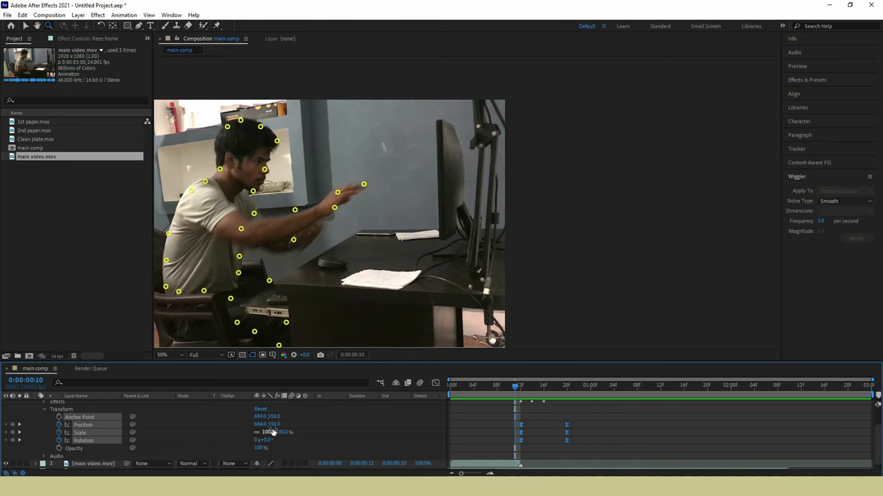
# Collapse the layer properties and enable frame blending on the freez frame layer
pyautogui.press('u')
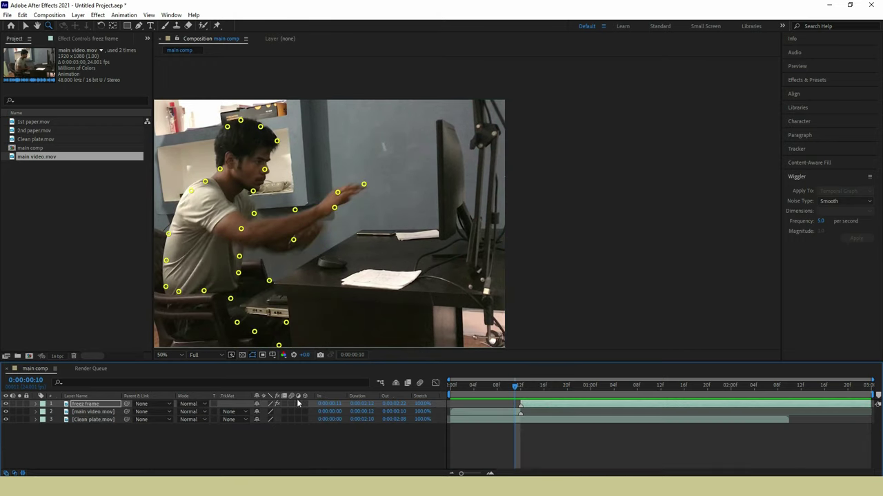
pyautogui.click(292, 405)
pyautogui.moveTo(498, 394)
pyautogui.mouseDown()
pyautogui.moveTo(534, 402)
pyautogui.moveTo(509, 401)
pyautogui.mouseUp()
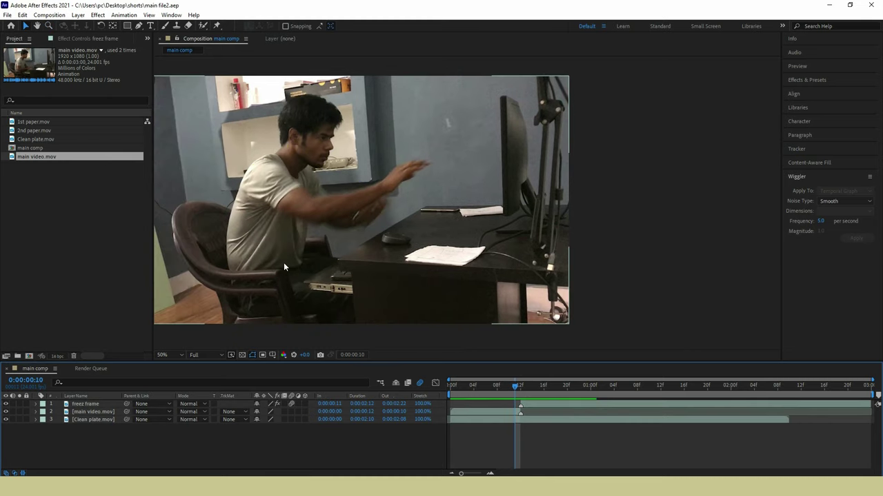
# Try a rectangle over the monitor, undo it, and enlarge the viewer around the monitor
pyautogui.click(127, 26)
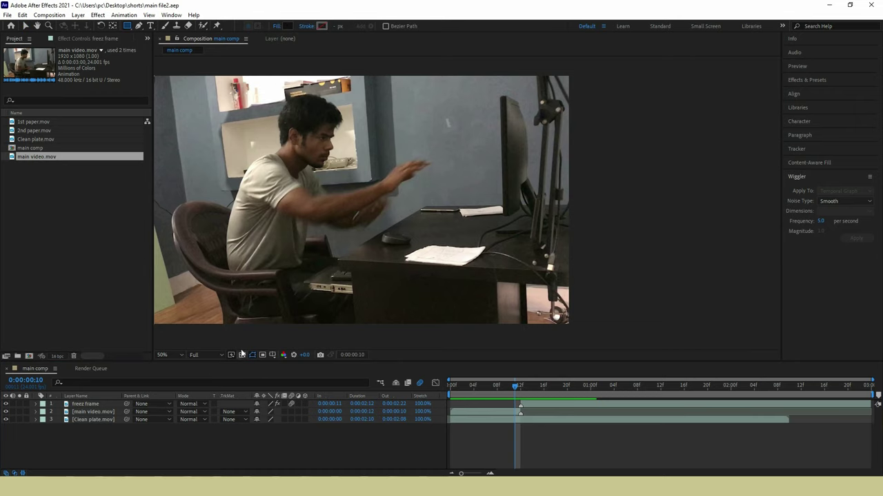
pyautogui.press('`')
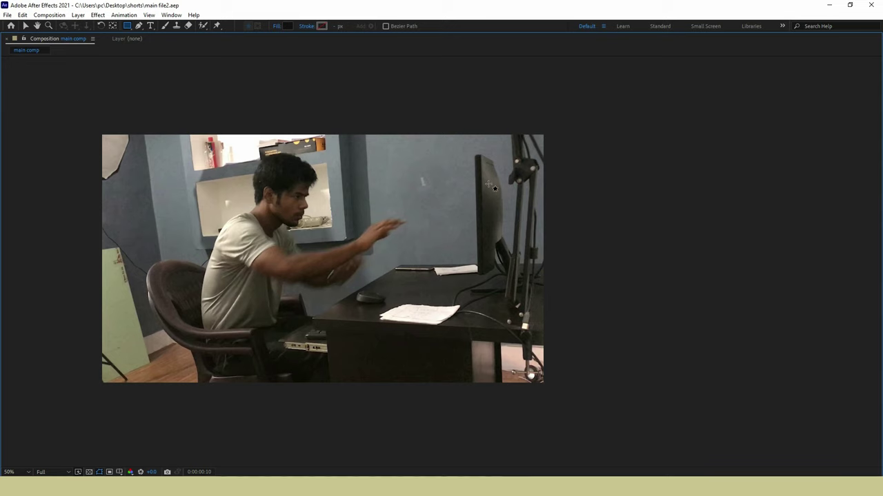
pyautogui.moveTo(478, 136)
pyautogui.mouseDown()
pyautogui.moveTo(536, 315)
pyautogui.moveTo(583, 374)
pyautogui.mouseUp()
pyautogui.hotkey('ctrl', 'z')
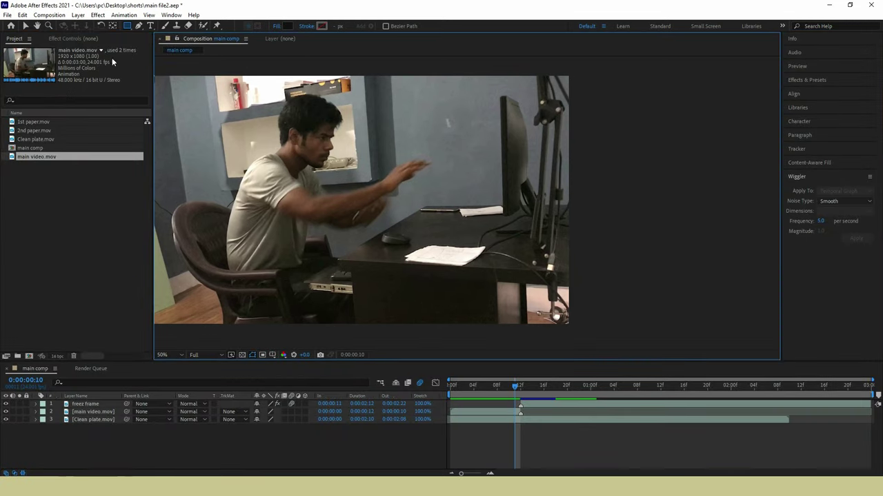
pyautogui.press('`')
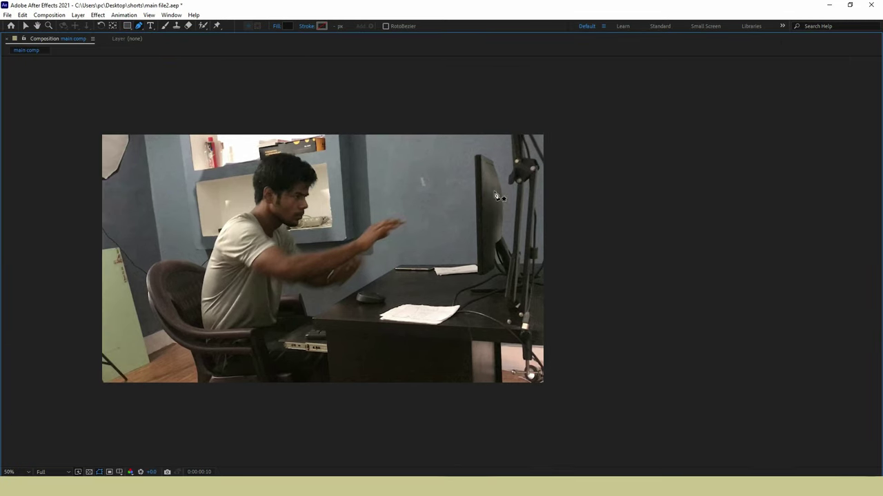
pyautogui.scroll(2, 416, 134)
pyautogui.moveTo(458, 73); pyautogui.dragTo(458, 127)
pyautogui.press('z')
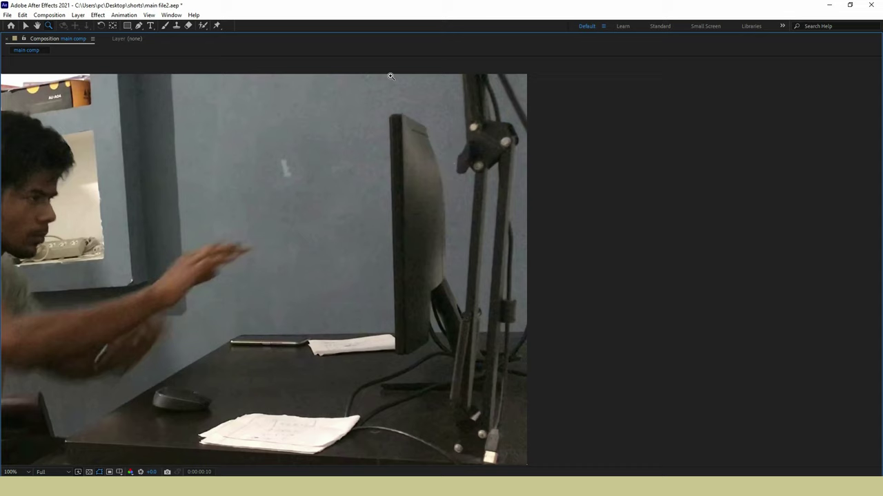
# Draw a closed four-point Pen shape around the monitor and stand, then return to 50% view
pyautogui.click(138, 26)
pyautogui.click(388, 72)
pyautogui.click(396, 413)
pyautogui.click(562, 416)
pyautogui.click(560, 71)
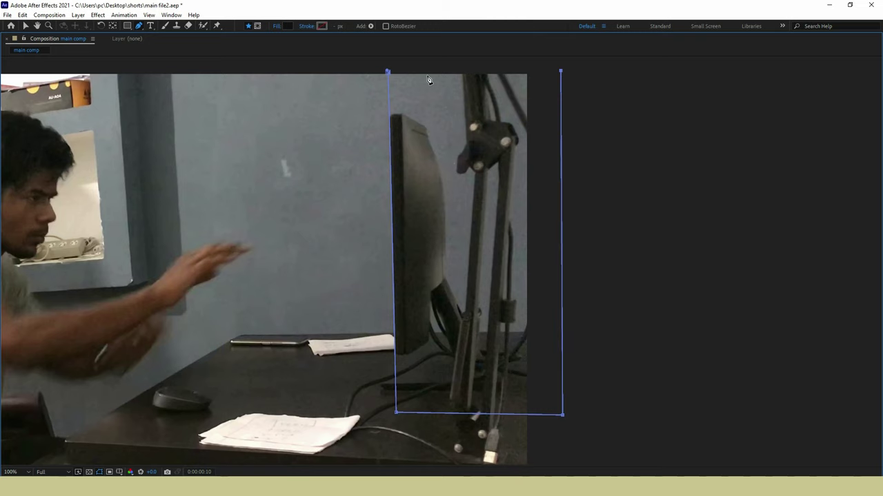
pyautogui.click(388, 71)
pyautogui.press('`')
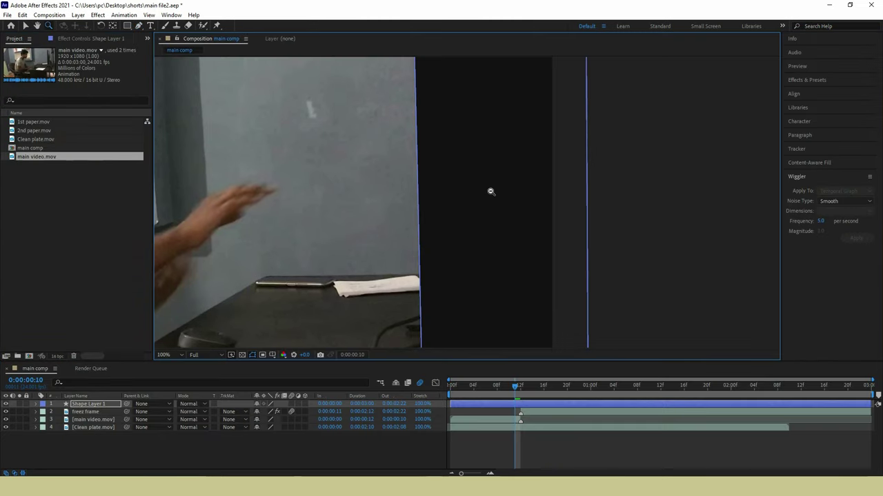
pyautogui.press(',')
pyautogui.moveTo(469, 233); pyautogui.dragTo(481, 208)
pyautogui.press('v')
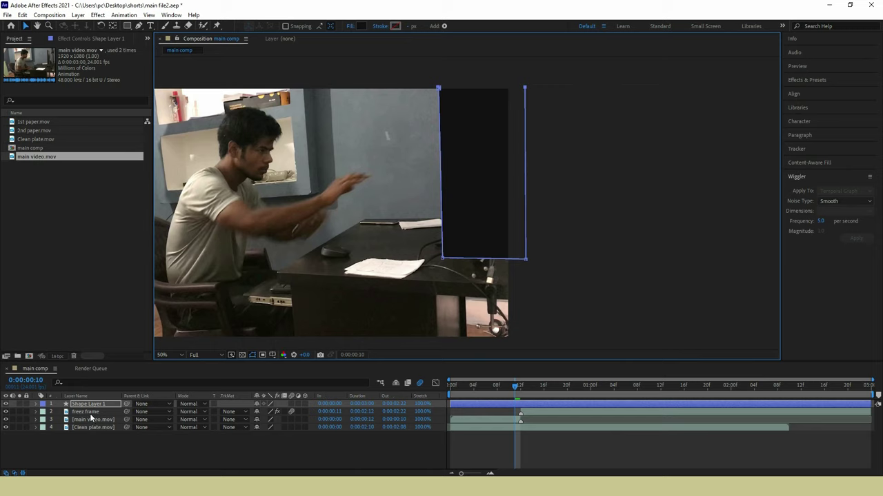
# Set freez frame's track matte to Alpha Inverted Matte "Shape Layer 1" and scrub to check it
pyautogui.click(87, 412)
pyautogui.click(204, 413)
pyautogui.click(210, 435)
pyautogui.click(228, 420)
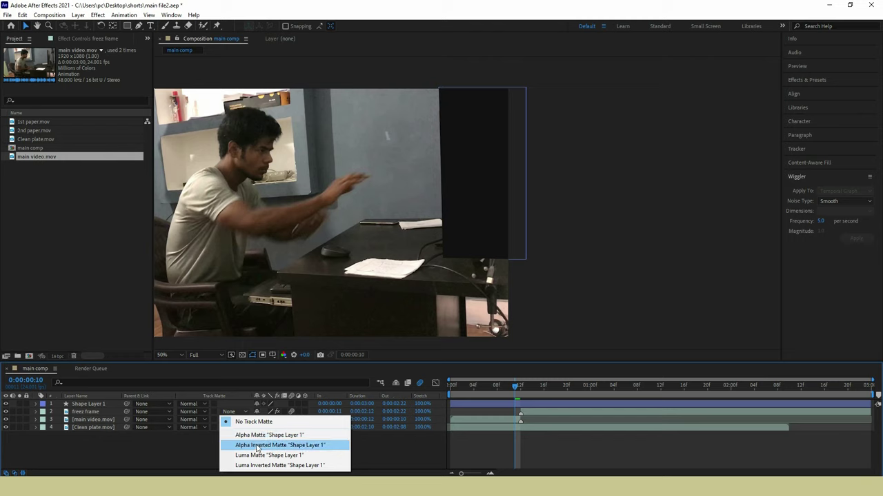
pyautogui.click(256, 446)
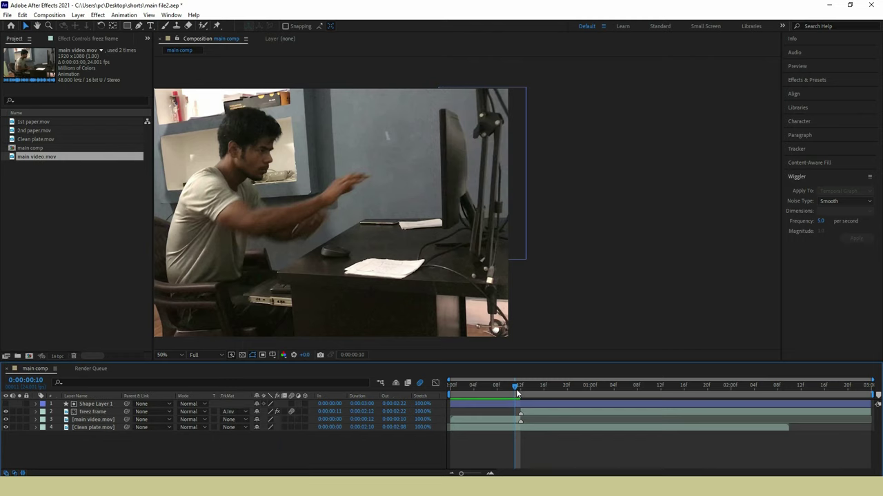
pyautogui.moveTo(517, 394); pyautogui.dragTo(480, 393)
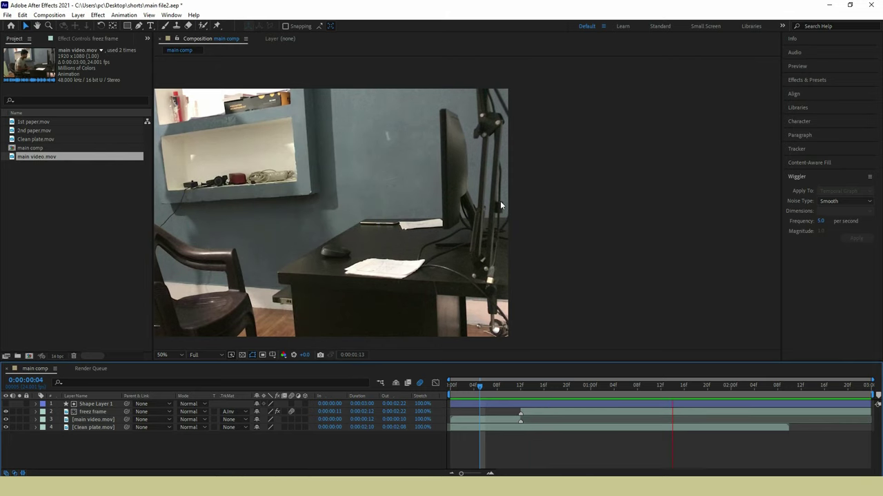
pyautogui.moveTo(524, 392)
pyautogui.mouseDown()
pyautogui.moveTo(533, 390)
pyautogui.moveTo(515, 390)
pyautogui.mouseUp()
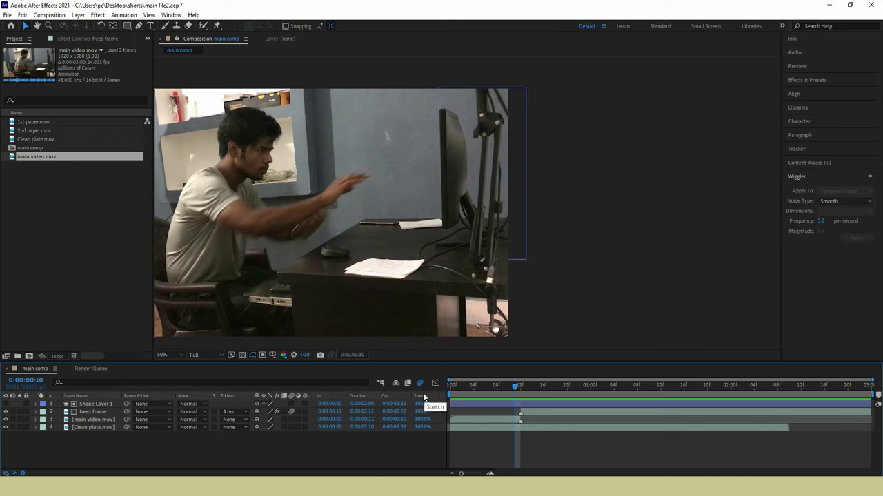
# Rename Shape Layer 1 to 'matte'
pyautogui.rightClick(423, 397)
pyautogui.moveTo(452, 422)
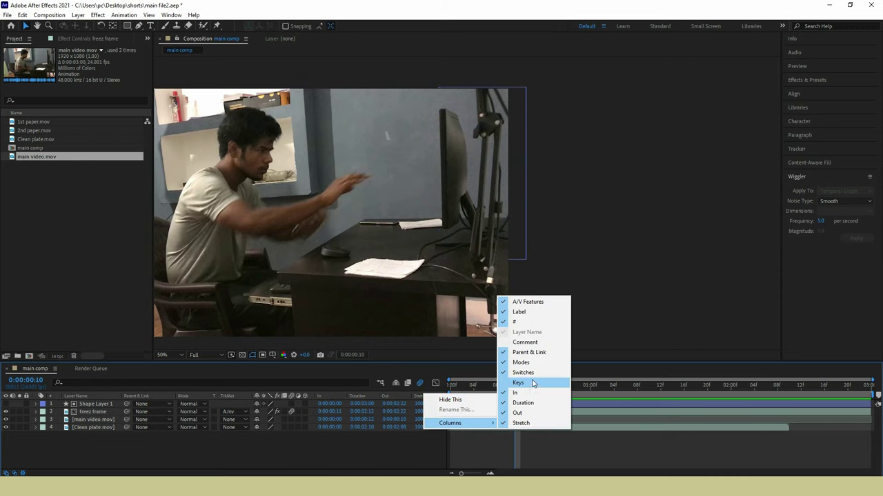
pyautogui.click(107, 405)
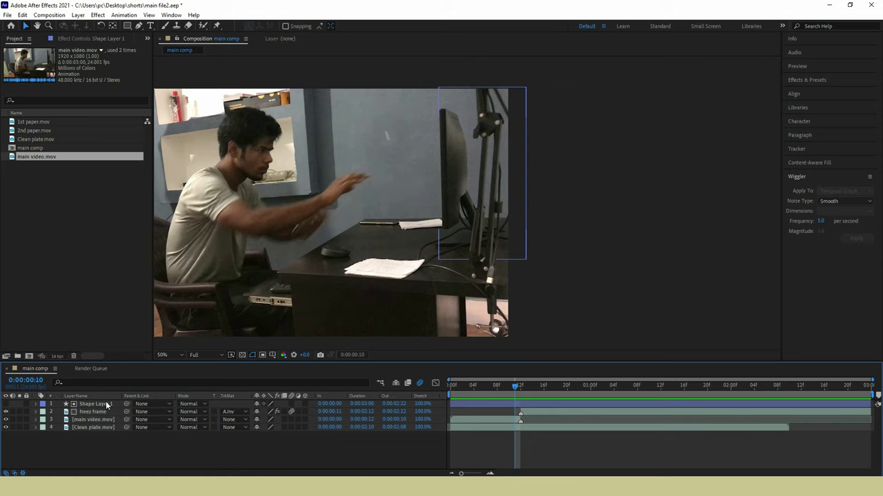
pyautogui.rightClick(107, 405)
pyautogui.click(132, 383)
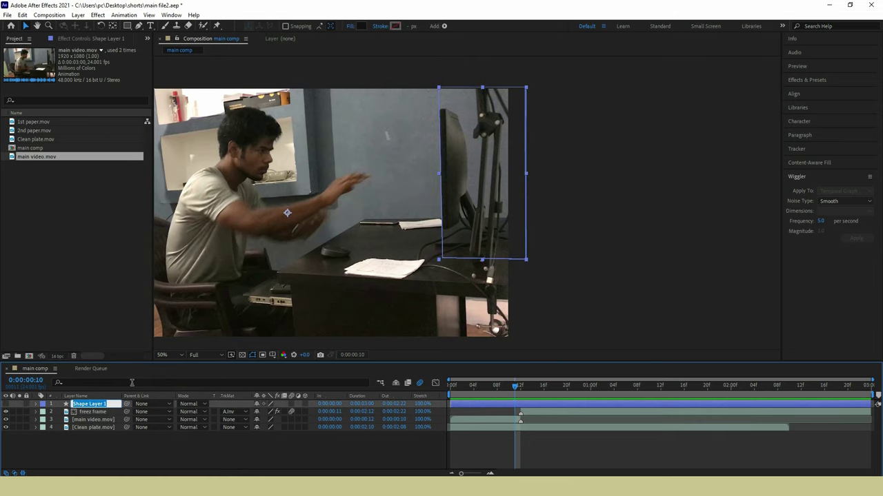
pyautogui.write('matte')
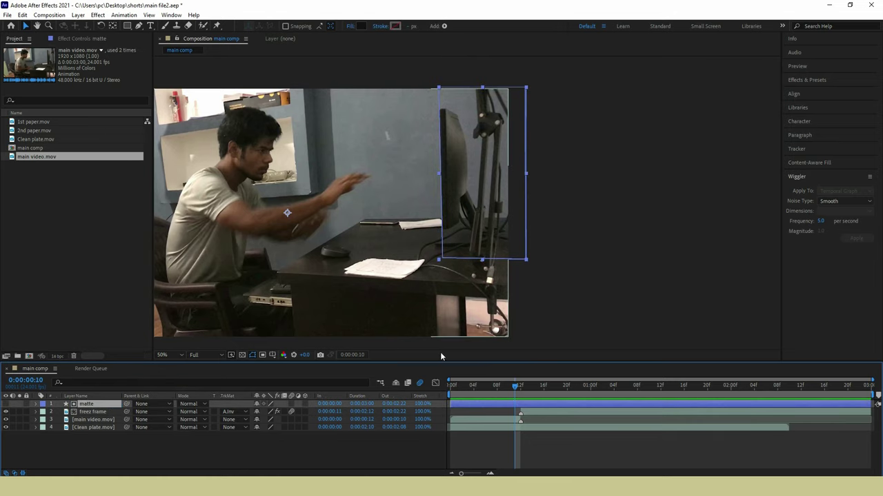
pyautogui.press('Return')
pyautogui.moveTo(440, 352)
pyautogui.mouseDown()
pyautogui.moveTo(488, 175)
pyautogui.moveTo(522, 225)
pyautogui.mouseUp()
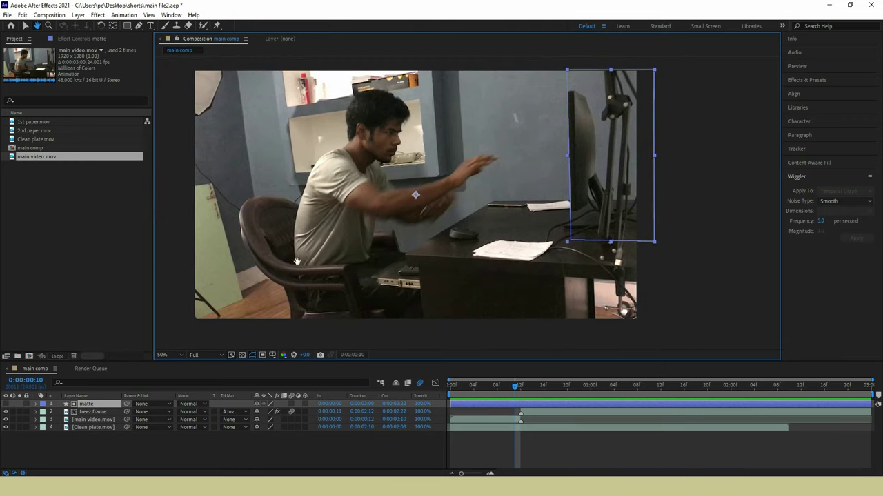
# Add 2nd paper.mov to the composition and time-stretch it to 80%
pyautogui.click(35, 131)
pyautogui.moveTo(35, 133)
pyautogui.mouseDown()
pyautogui.moveTo(97, 412)
pyautogui.moveTo(115, 413)
pyautogui.mouseUp()
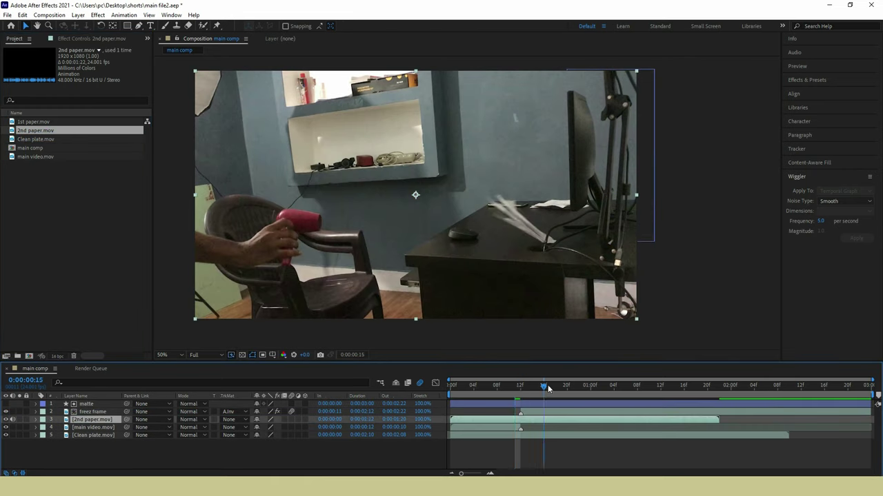
pyautogui.moveTo(548, 389); pyautogui.dragTo(532, 386)
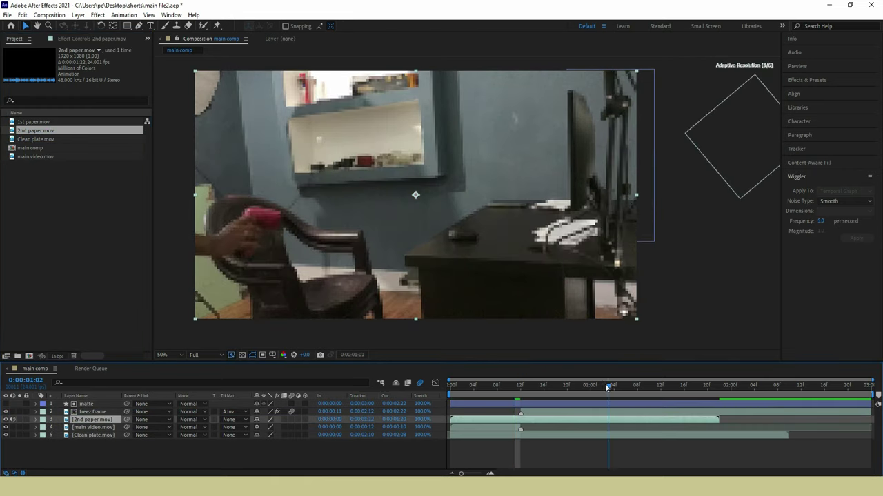
pyautogui.click(542, 414)
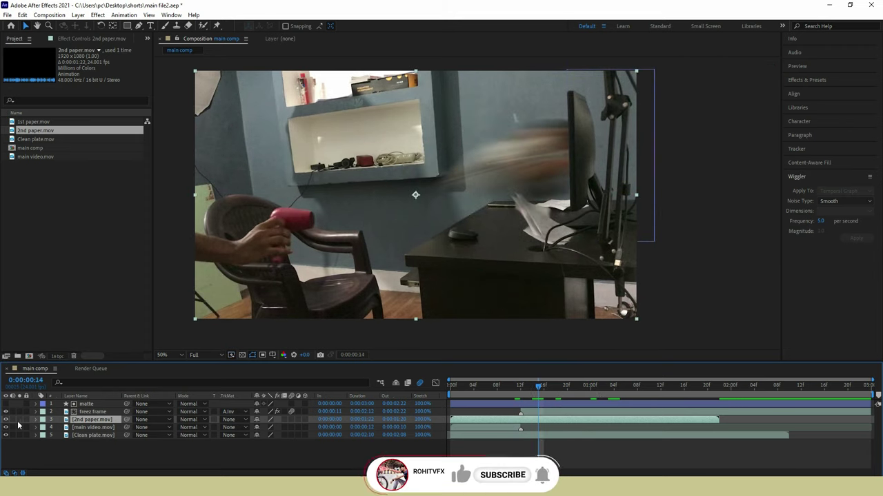
pyautogui.rightClick(100, 418)
pyautogui.moveTo(159, 206)
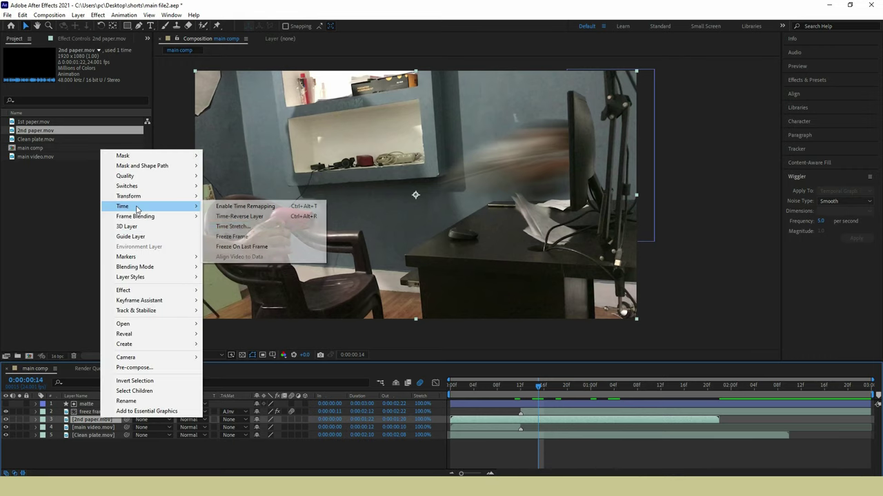
pyautogui.click(240, 230)
pyautogui.write('80')
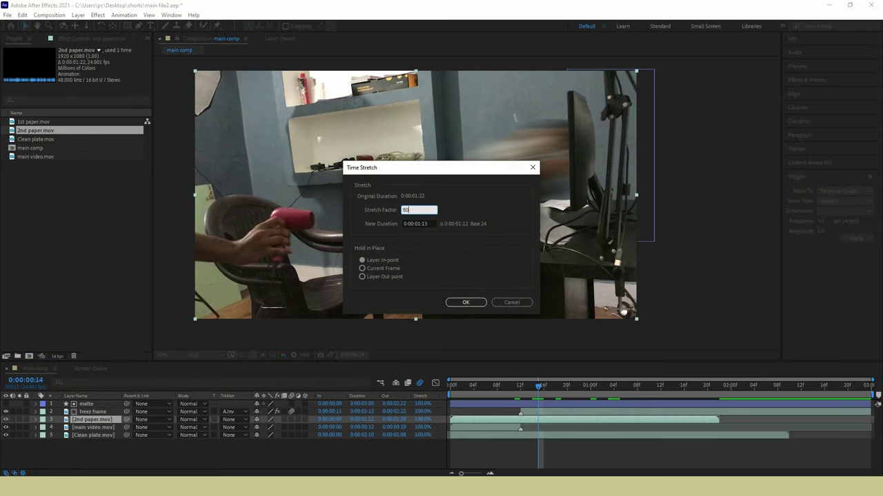
pyautogui.click(465, 302)
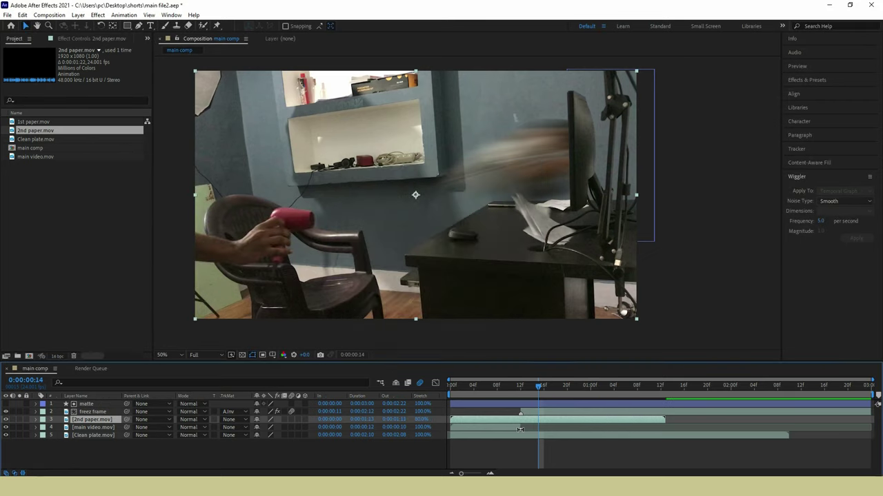
# Place 2nd paper.mov below main video.mov and slide and trim it to start at frame 10
pyautogui.moveTo(463, 417); pyautogui.dragTo(535, 417)
pyautogui.click(529, 390)
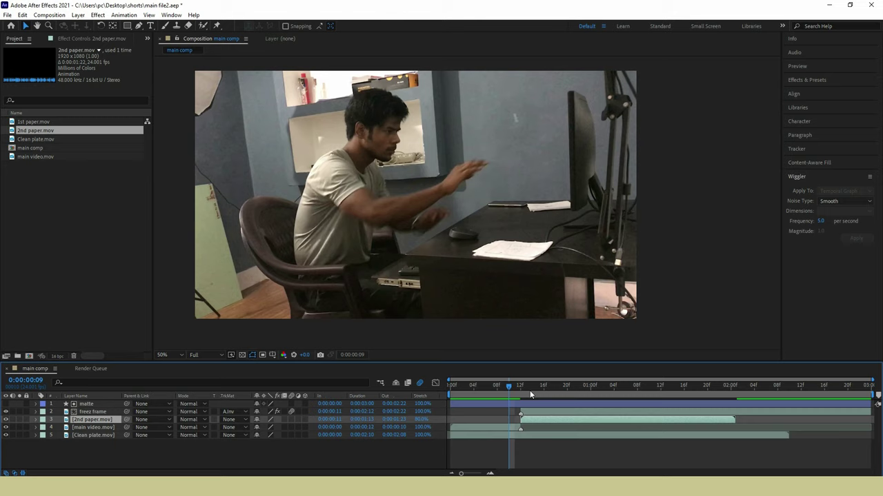
pyautogui.press('pagedown')
pyautogui.press('pagedown')
pyautogui.press('pagedown')
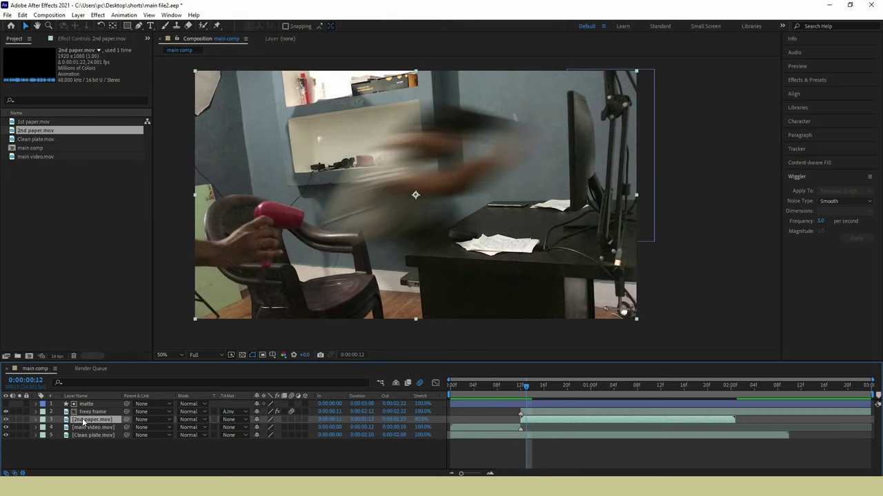
pyautogui.moveTo(86, 422); pyautogui.dragTo(88, 434)
pyautogui.moveTo(522, 390); pyautogui.dragTo(531, 390)
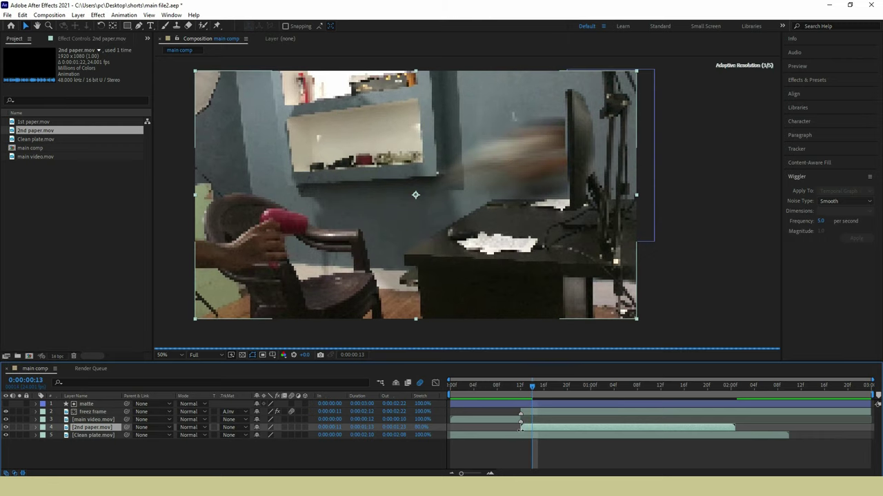
pyautogui.moveTo(520, 428); pyautogui.dragTo(539, 429)
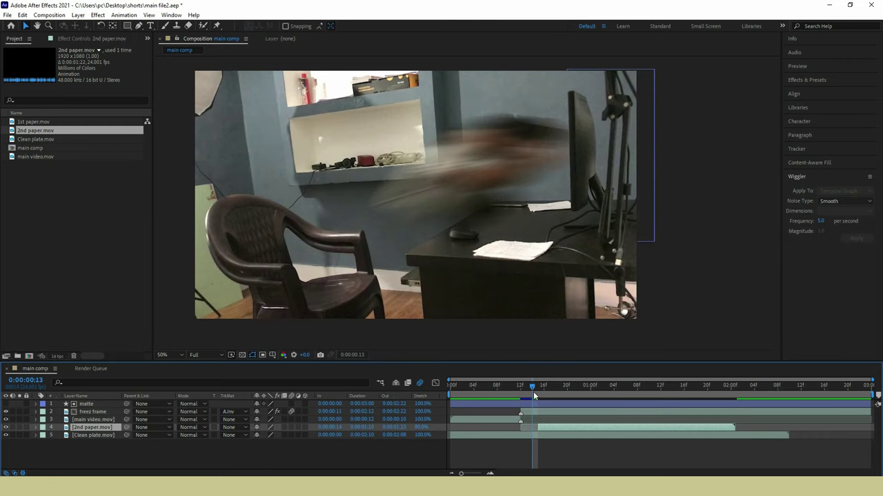
pyautogui.moveTo(533, 392); pyautogui.dragTo(544, 391)
pyautogui.moveTo(546, 427); pyautogui.dragTo(529, 438)
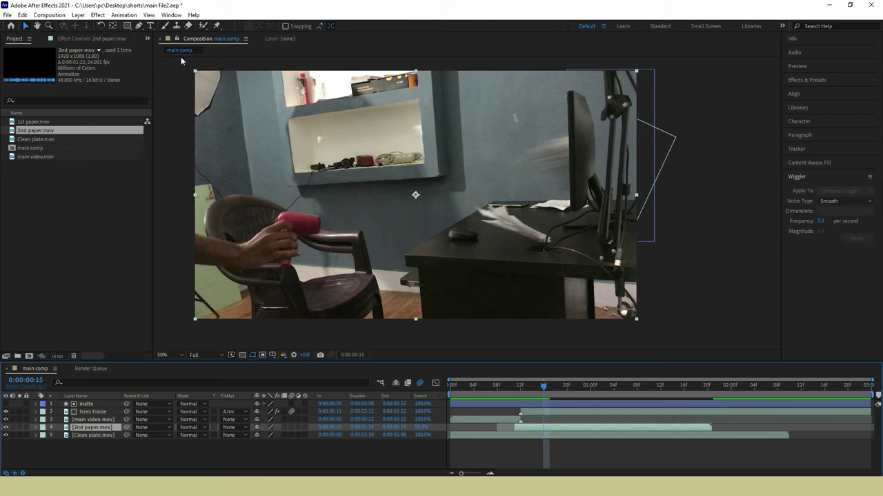
# Draw a closed Pen mask around the desk and paper on 2nd paper.mov
pyautogui.click(138, 26)
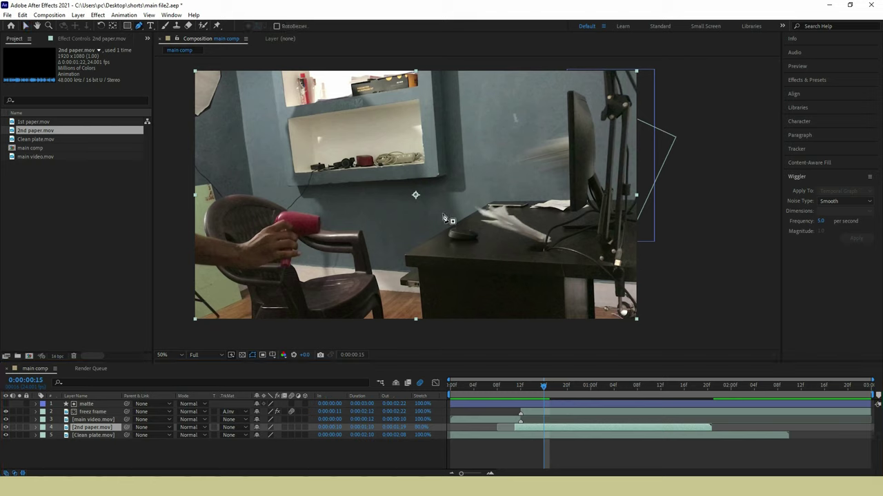
pyautogui.click(663, 222)
pyautogui.click(573, 221)
pyautogui.click(529, 211)
pyautogui.click(490, 198)
pyautogui.click(456, 214)
pyautogui.click(429, 236)
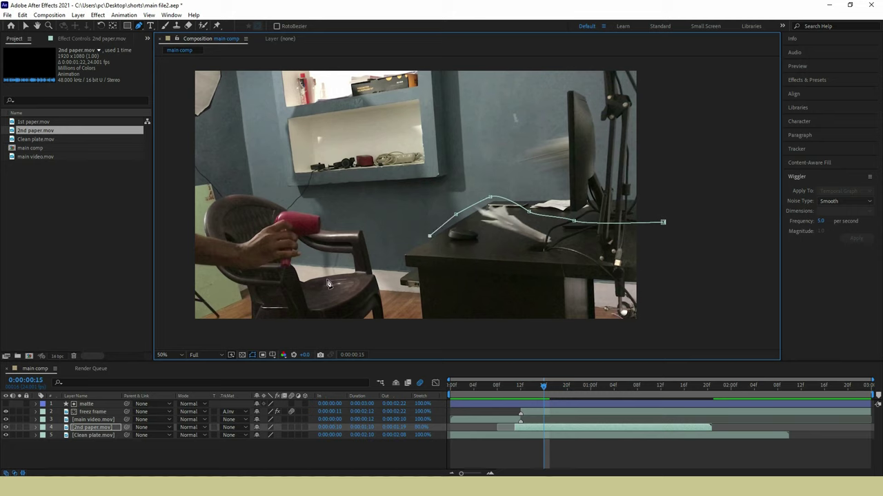
pyautogui.click(563, 272)
pyautogui.click(670, 297)
pyautogui.click(663, 222)
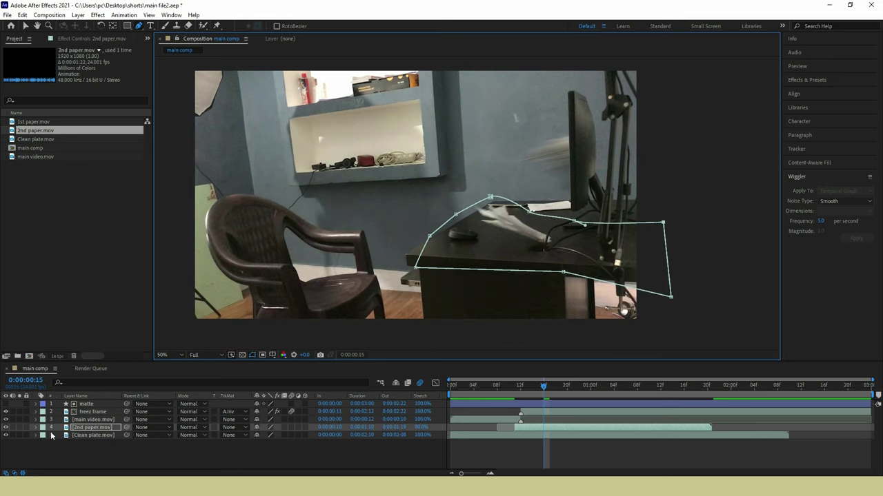
# Set the mask feather to 50 pixels and add 1st paper.mov to the composition
pyautogui.click(78, 431)
pyautogui.press('m')
pyautogui.press('m')
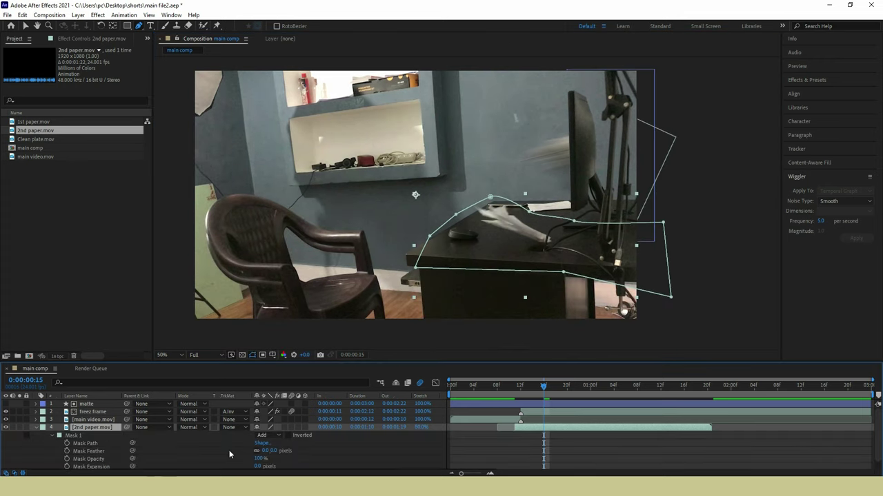
pyautogui.write('50')
pyautogui.press('Return')
pyautogui.click(544, 343)
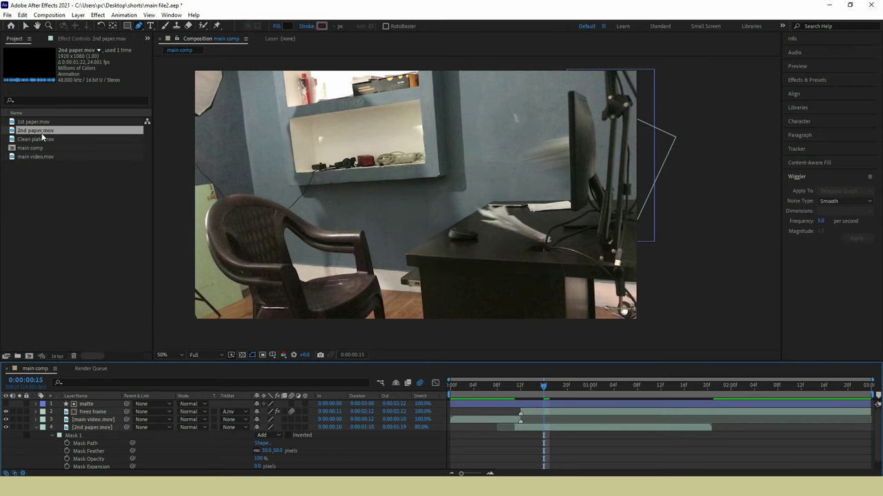
pyautogui.moveTo(42, 123); pyautogui.dragTo(99, 426)
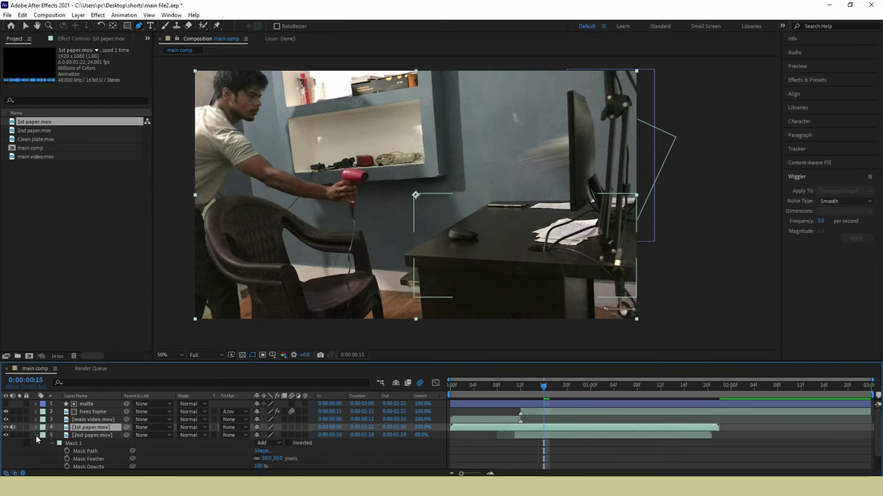
# Move 1st paper.mov below 2nd paper.mov and hide 2nd paper.mov
pyautogui.click(37, 435)
pyautogui.hotkey('ctrl', '[')
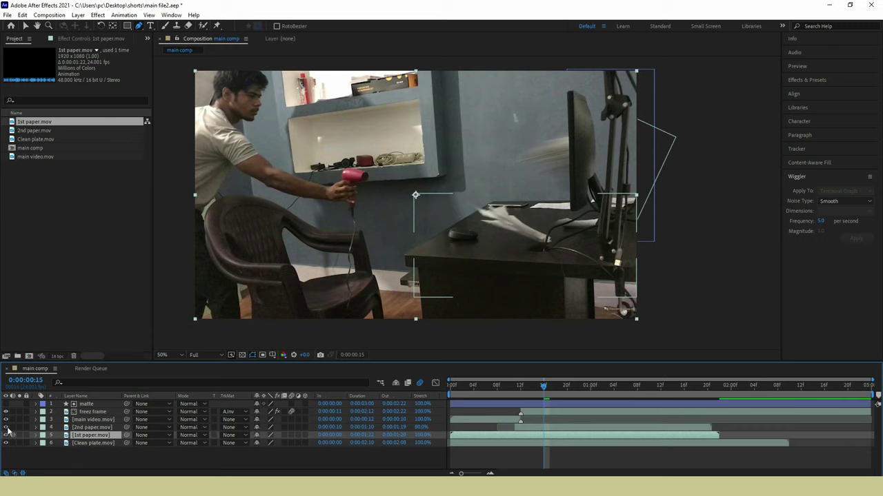
pyautogui.click(5, 428)
pyautogui.press('pageup')
pyautogui.press('pageup')
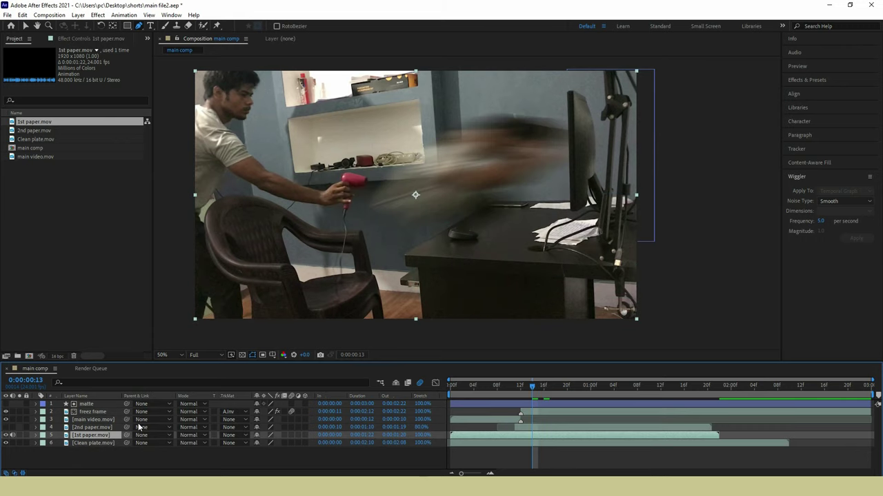
# Time-stretch 1st paper.mov to 80%
pyautogui.rightClick(108, 439)
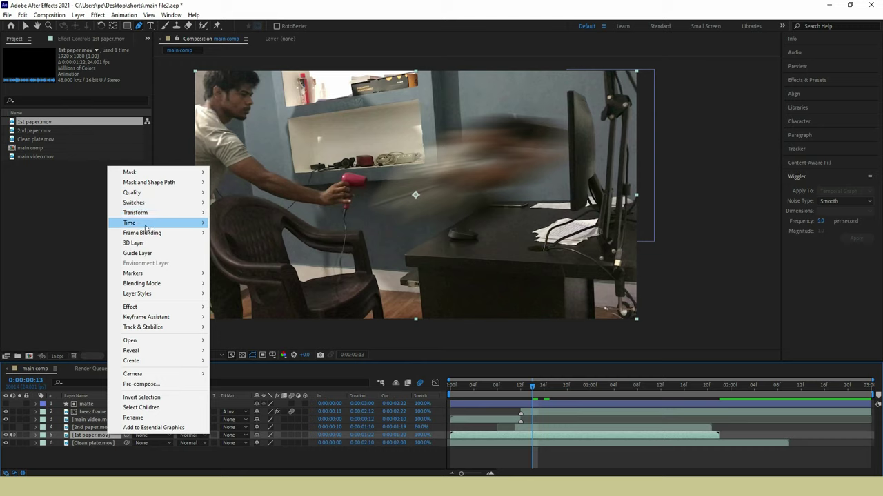
pyautogui.moveTo(149, 222)
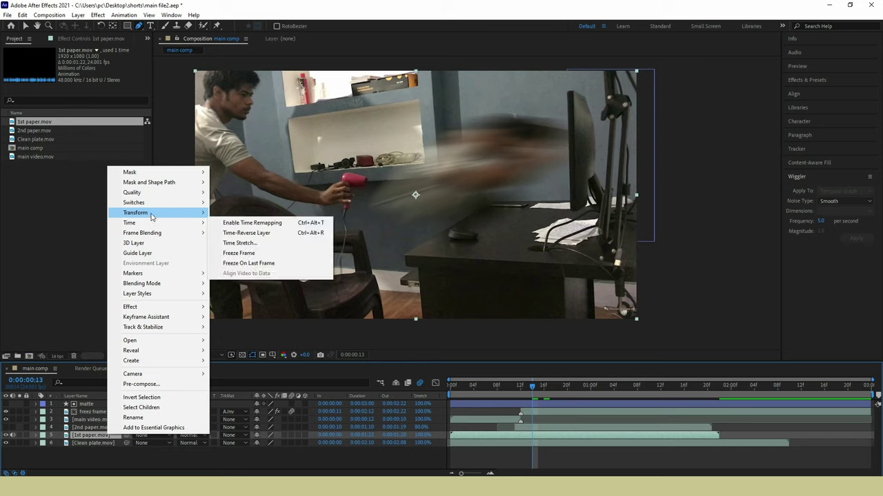
pyautogui.click(247, 244)
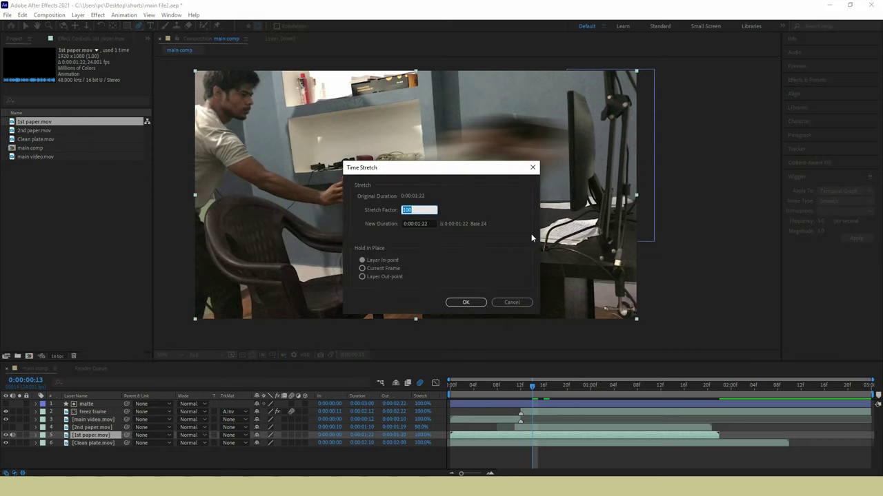
pyautogui.write('80')
pyautogui.click(465, 302)
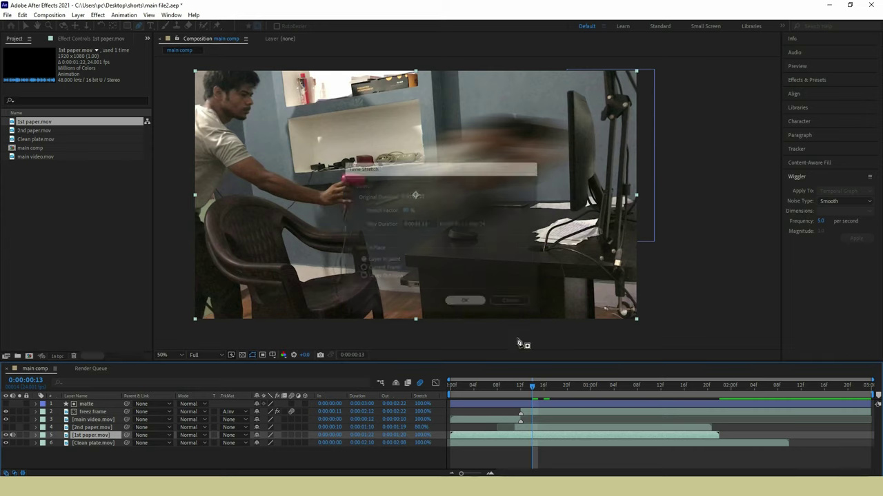
# Slide and trim the 1st paper.mov clip to start at frame 10
pyautogui.press('v')
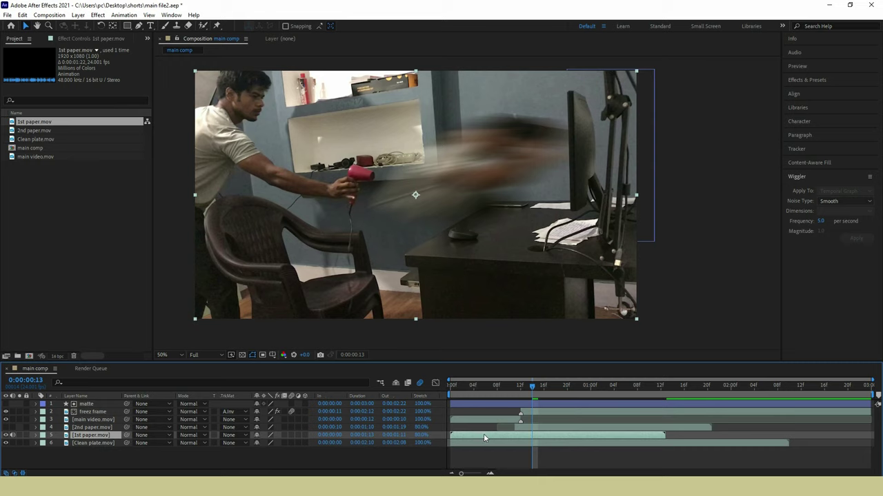
pyautogui.moveTo(483, 435); pyautogui.dragTo(548, 435)
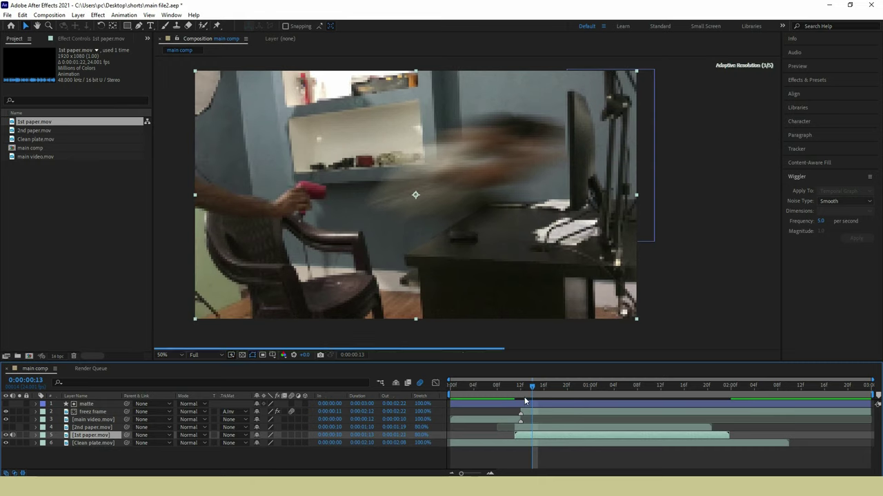
pyautogui.moveTo(517, 434)
pyautogui.mouseDown()
pyautogui.moveTo(532, 434)
pyautogui.moveTo(520, 439)
pyautogui.mouseUp()
pyautogui.moveTo(524, 399); pyautogui.dragTo(515, 399)
# Begin a Pen mask around the paper on the desk, then discard it
pyautogui.click(138, 25)
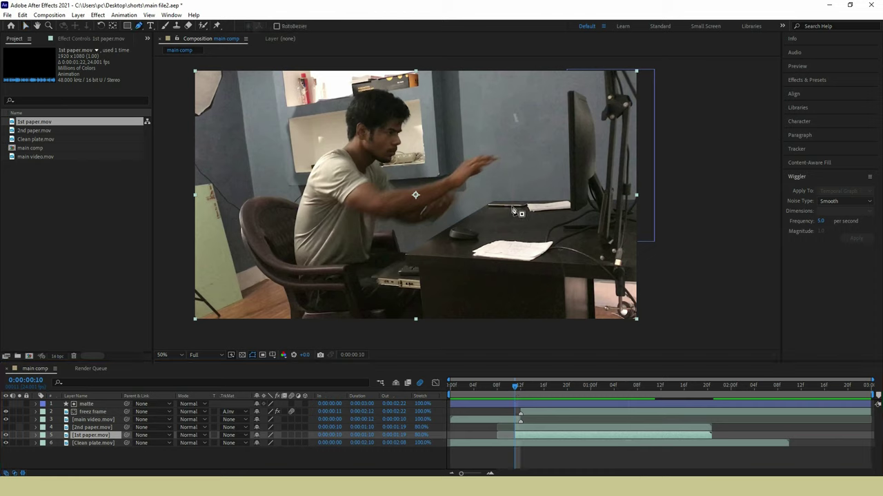
pyautogui.click(528, 177)
pyautogui.click(526, 187)
pyautogui.click(524, 207)
pyautogui.click(542, 221)
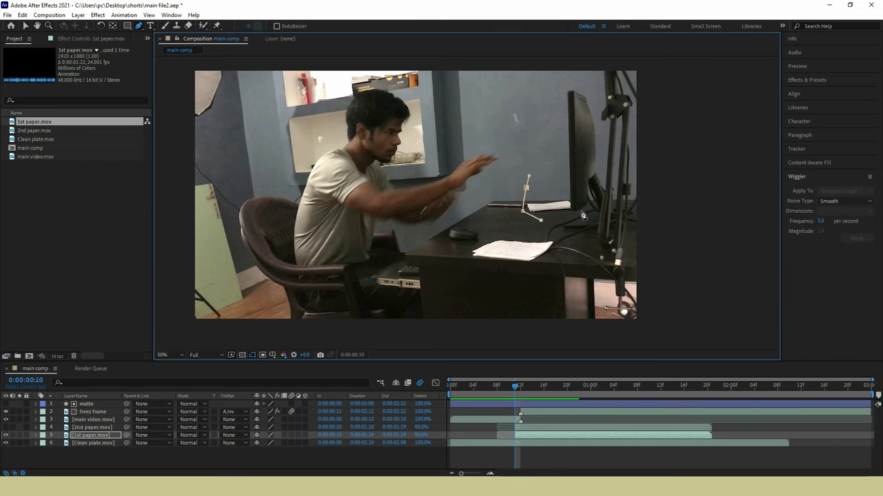
pyautogui.moveTo(593, 204); pyautogui.dragTo(620, 172)
pyautogui.press('pageup')
pyautogui.press('pageup')
pyautogui.press('pageup')
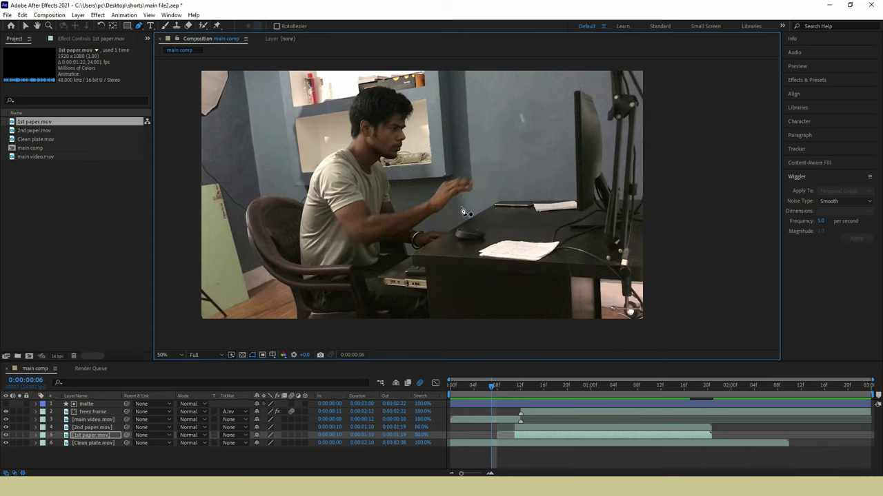
# Create a full-frame Medium Yellow solid (E6D886) and move it to the top of the layer stack
pyautogui.press('v')
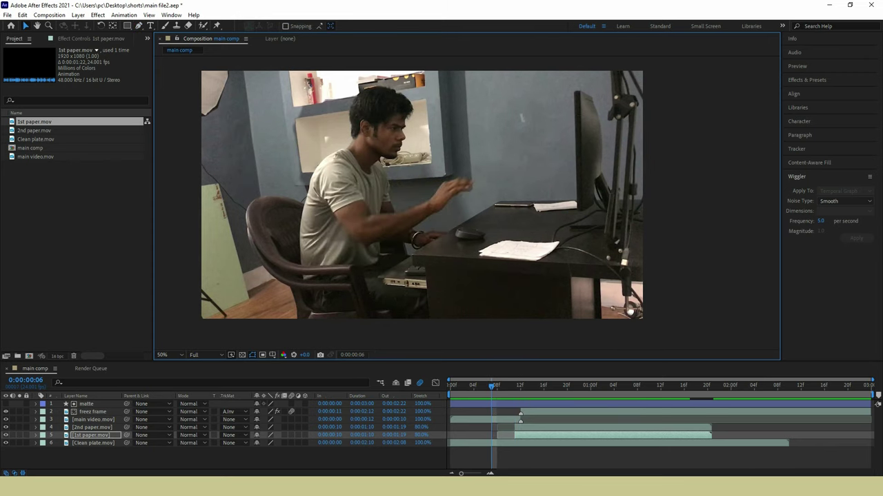
pyautogui.rightClick(267, 461)
pyautogui.moveTo(286, 355)
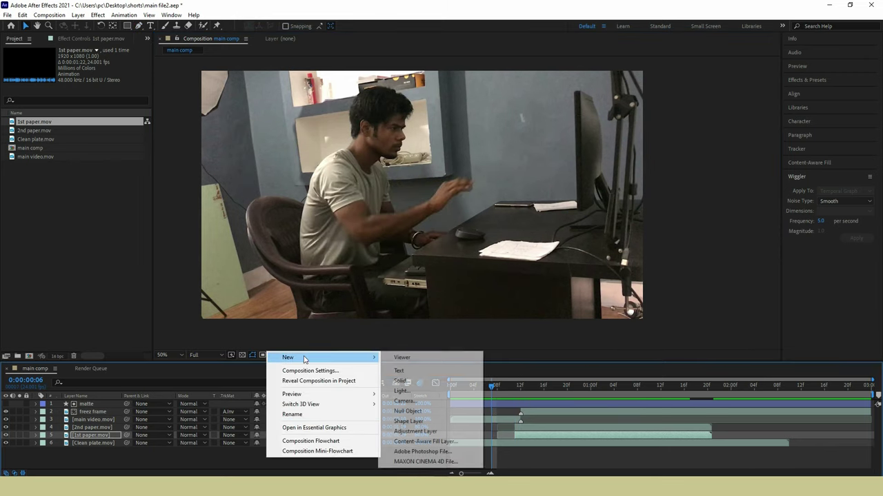
pyautogui.click(400, 381)
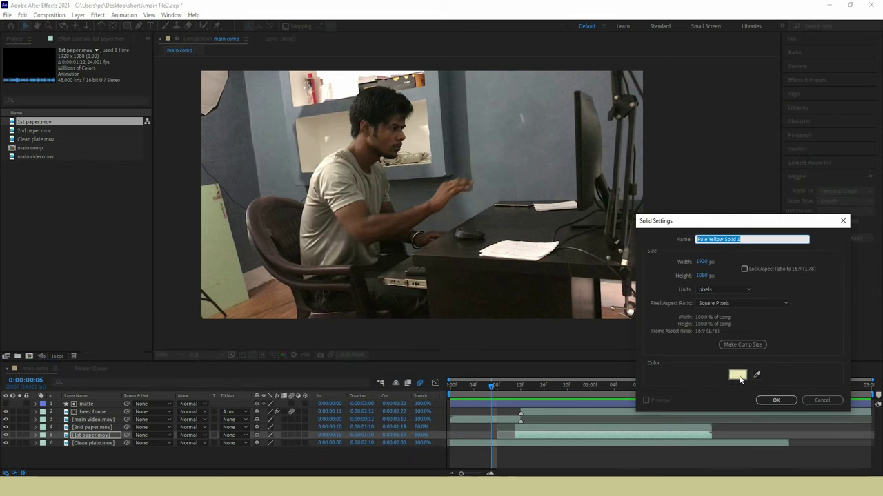
pyautogui.click(737, 374)
pyautogui.moveTo(579, 351); pyautogui.dragTo(581, 355)
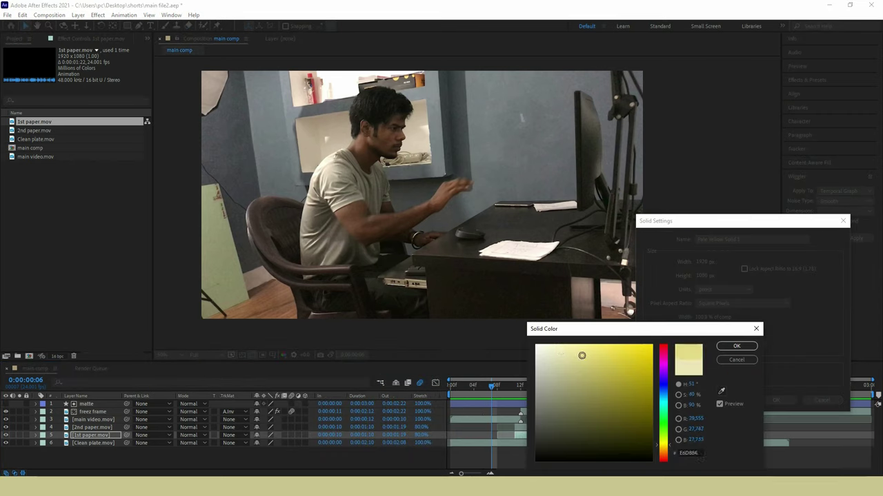
pyautogui.click(736, 346)
pyautogui.click(775, 400)
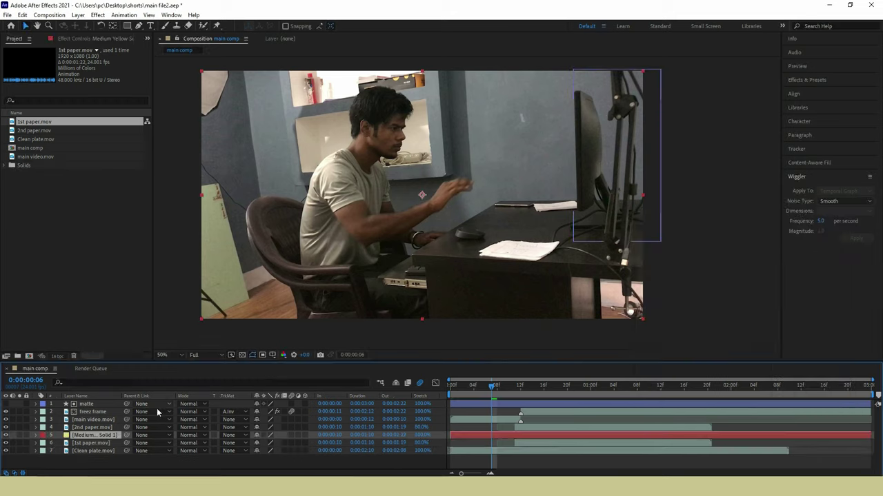
pyautogui.moveTo(102, 437)
pyautogui.mouseDown()
pyautogui.moveTo(101, 411)
pyautogui.moveTo(92, 403)
pyautogui.mouseUp()
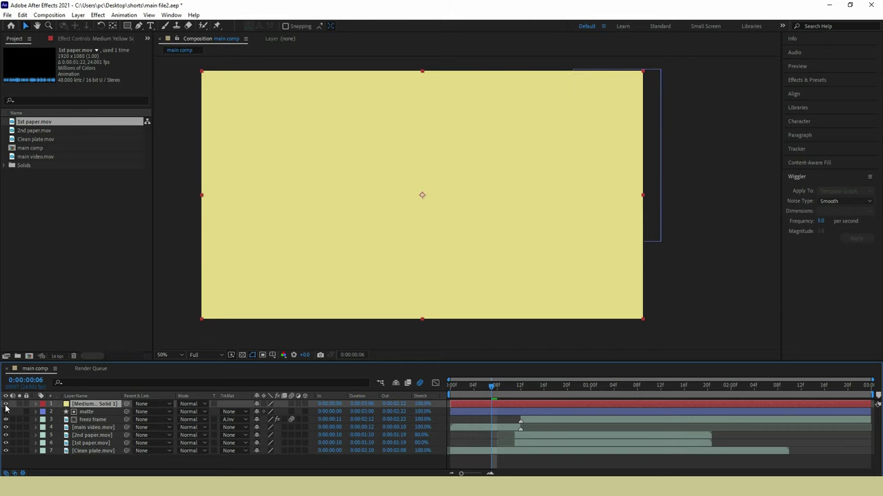
# Hide the yellow solid, zoom in, and maximize the viewer with the Pen tool active
pyautogui.click(5, 405)
pyautogui.scroll(2, 566, 167)
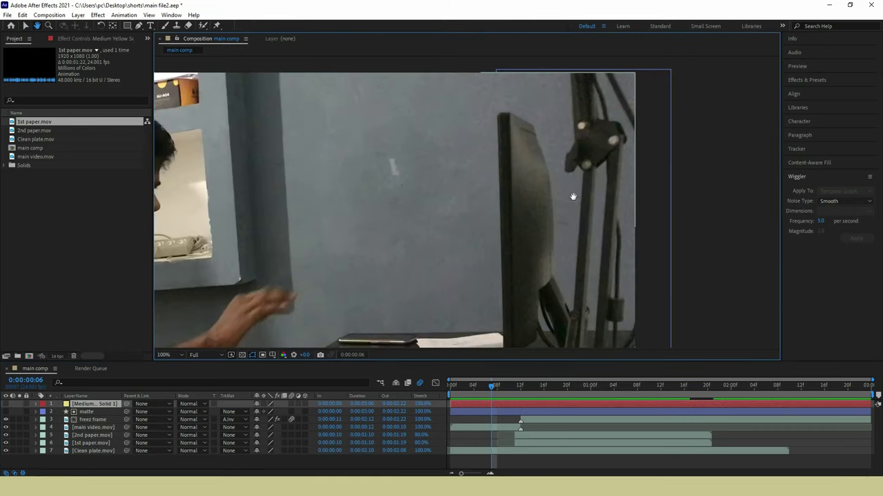
pyautogui.press('`')
pyautogui.click(139, 28)
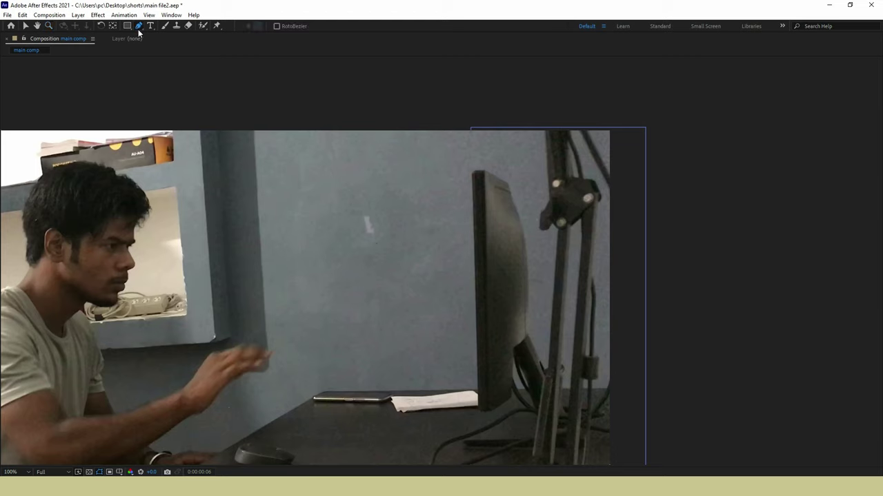
pyautogui.press('`')
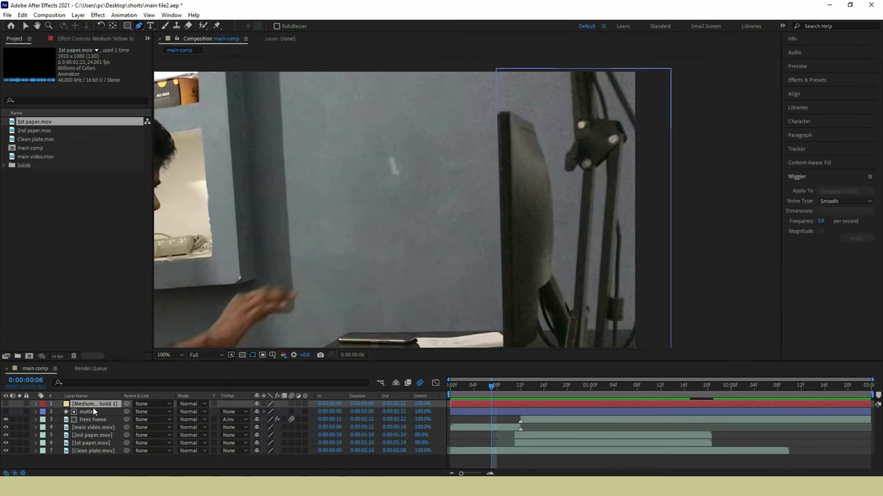
pyautogui.press('`')
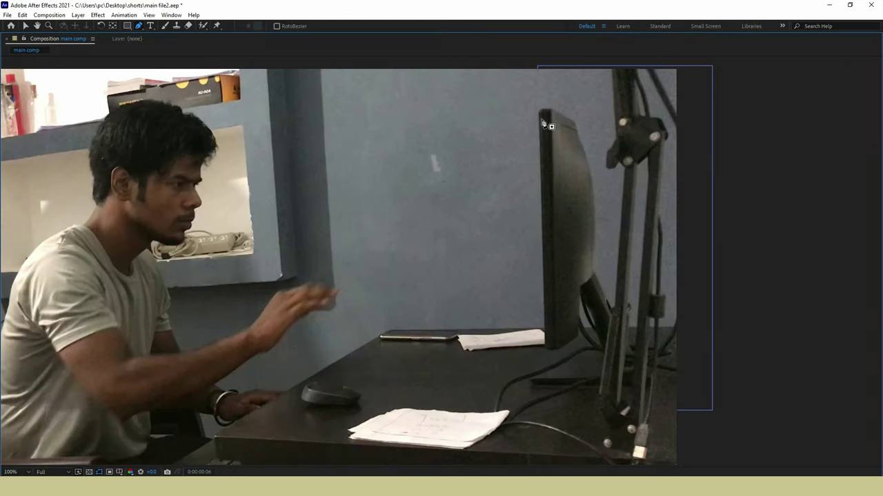
# Draw a closed four-point mask on the monitor screen's corners
pyautogui.click(541, 134)
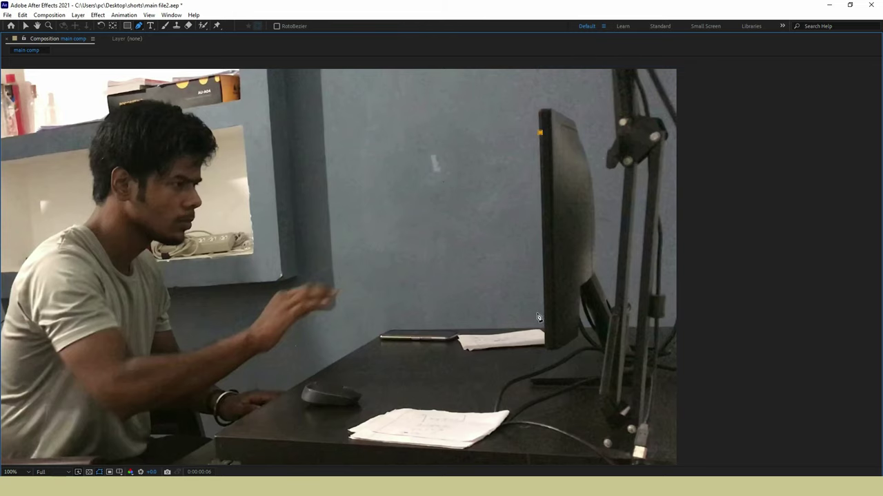
pyautogui.click(545, 322)
pyautogui.click(322, 384)
pyautogui.click(294, 235)
pyautogui.click(541, 134)
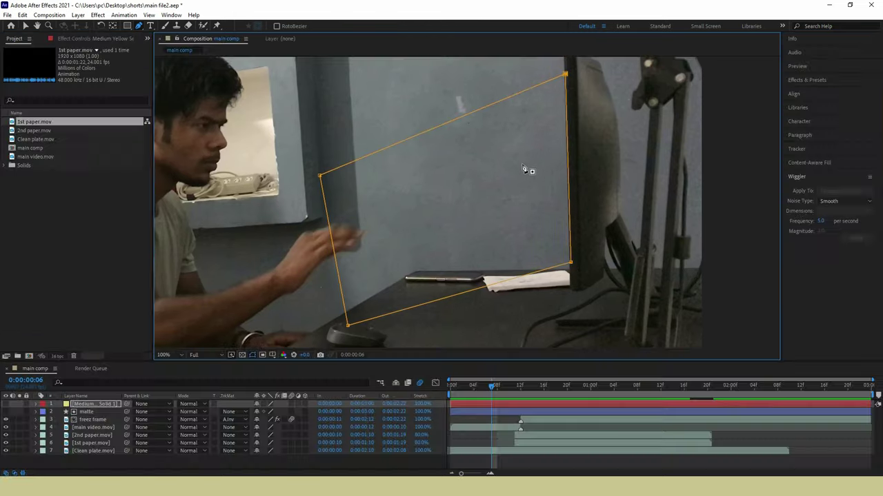
pyautogui.press('`')
pyautogui.scroll(-2, 528, 169)
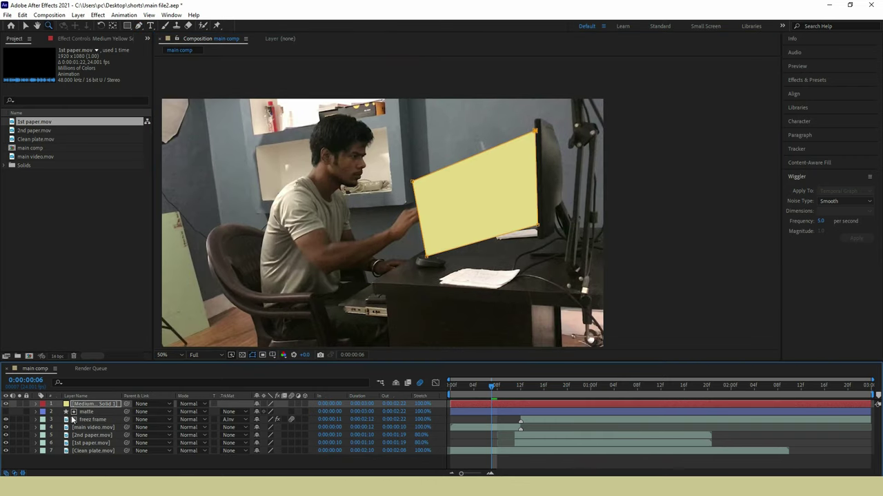
# Feather the yellow solid's Mask 1 by 102 pixels
pyautogui.click(36, 405)
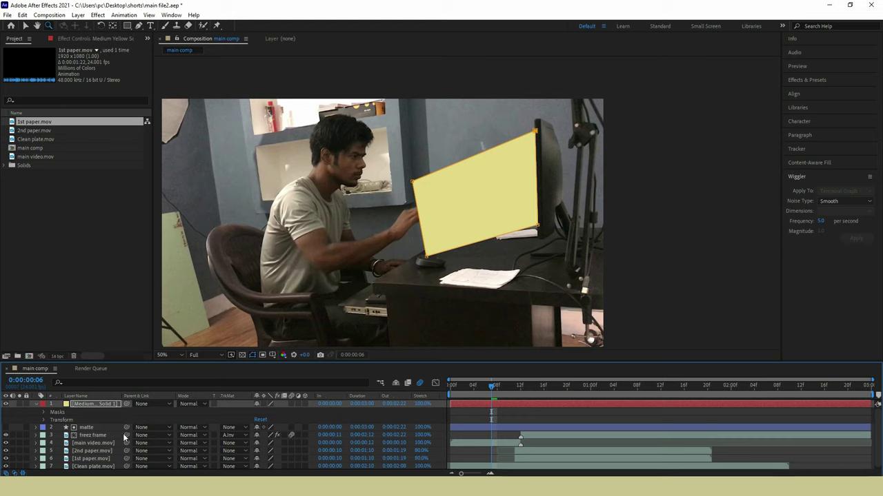
pyautogui.click(45, 412)
pyautogui.click(53, 421)
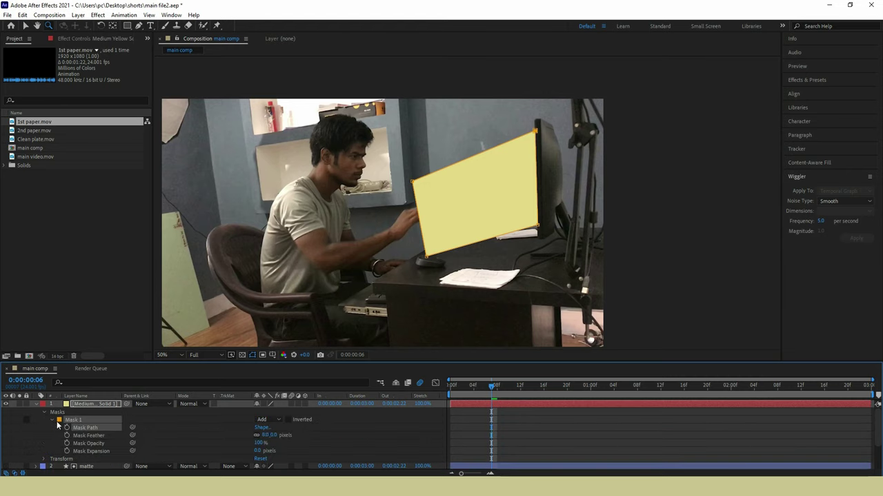
pyautogui.click(88, 436)
# Set the yellow solid's blend mode to Add
pyautogui.click(199, 404)
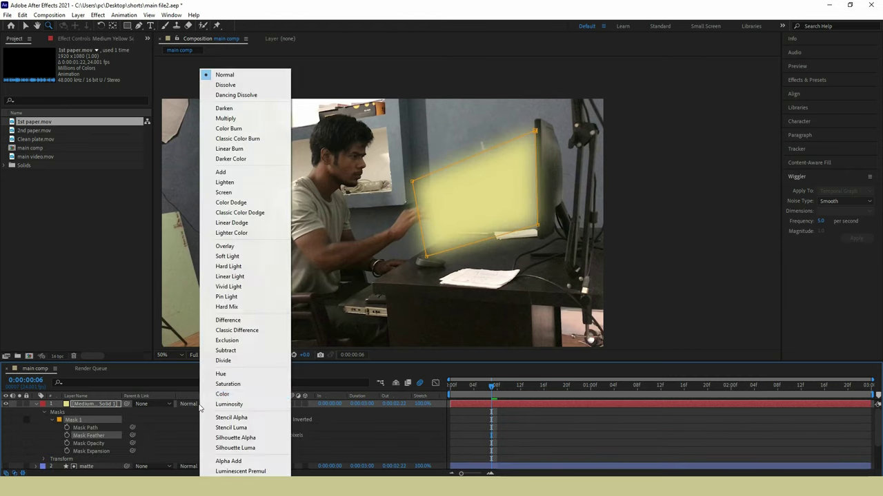
pyautogui.click(219, 184)
pyautogui.click(190, 404)
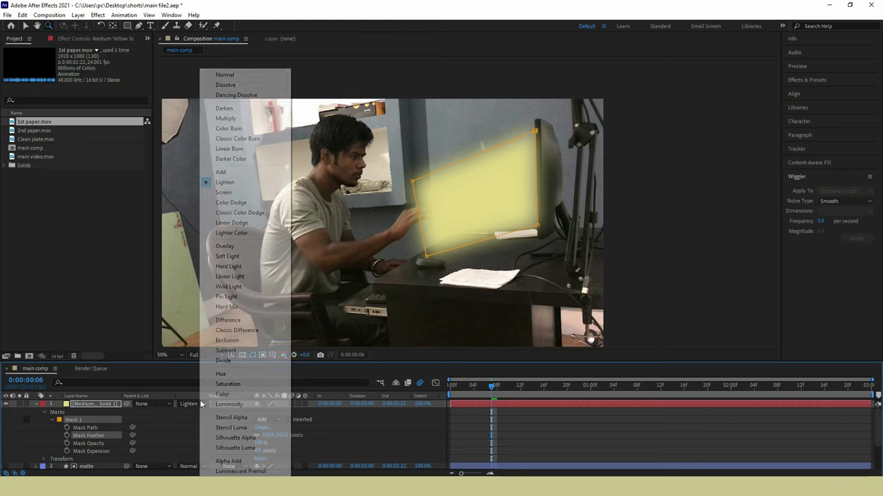
pyautogui.click(220, 172)
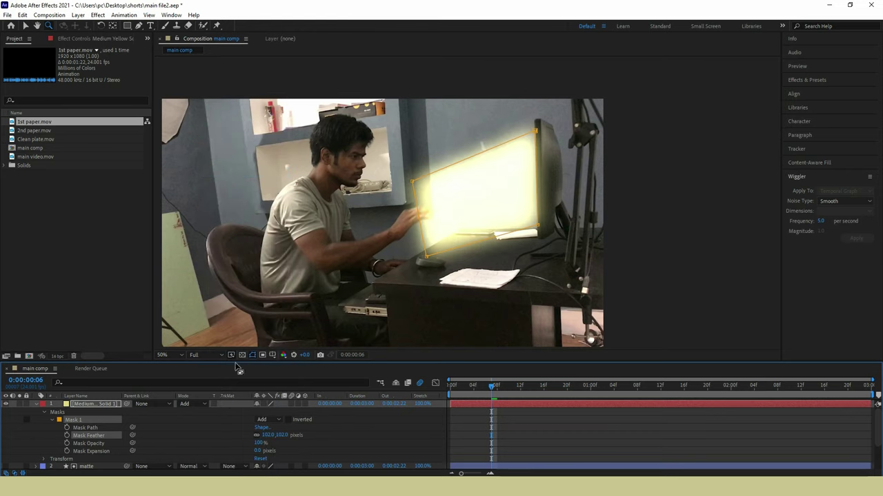
pyautogui.press('t')
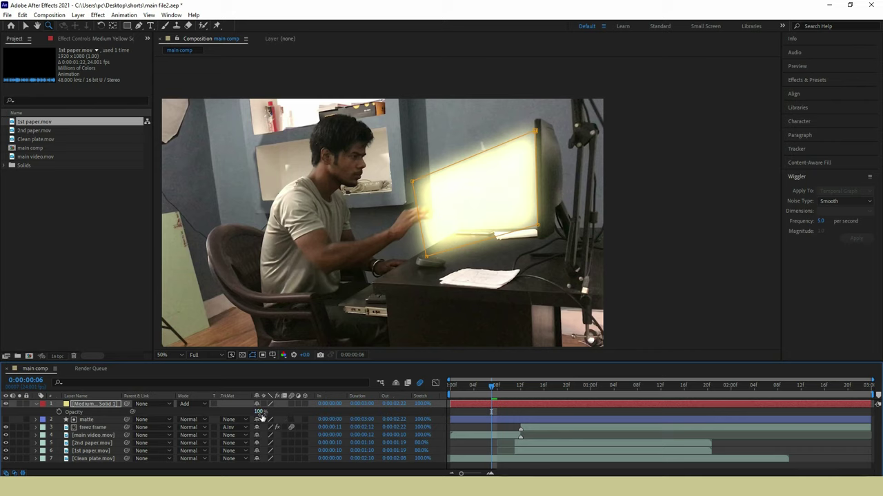
# Set the solid's opacity to 50% and apply Gaussian Blur with Blurriness about 115.4
pyautogui.write('50')
pyautogui.click(121, 405)
pyautogui.hotkey('ctrl', '5')
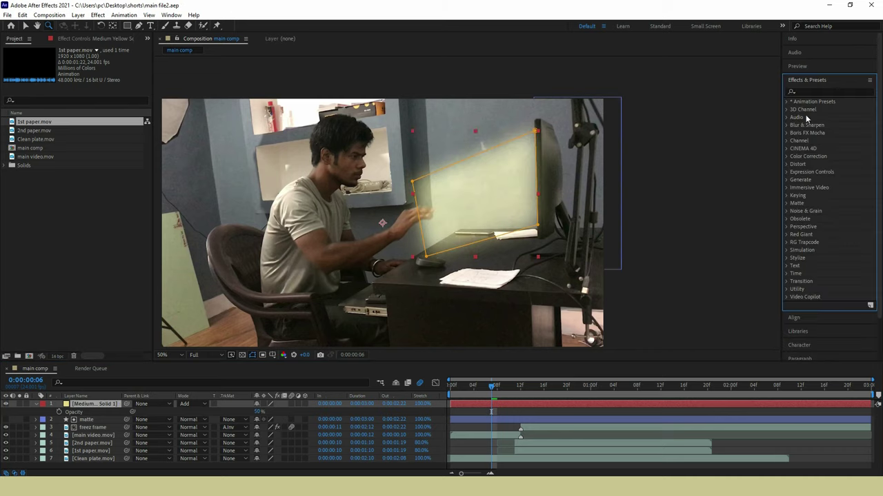
pyautogui.click(812, 93)
pyautogui.write('gau')
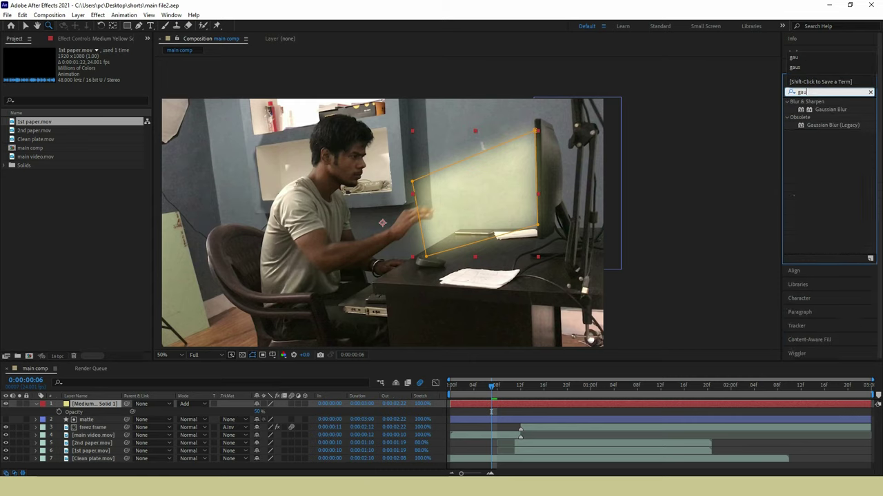
pyautogui.moveTo(832, 111); pyautogui.dragTo(97, 404)
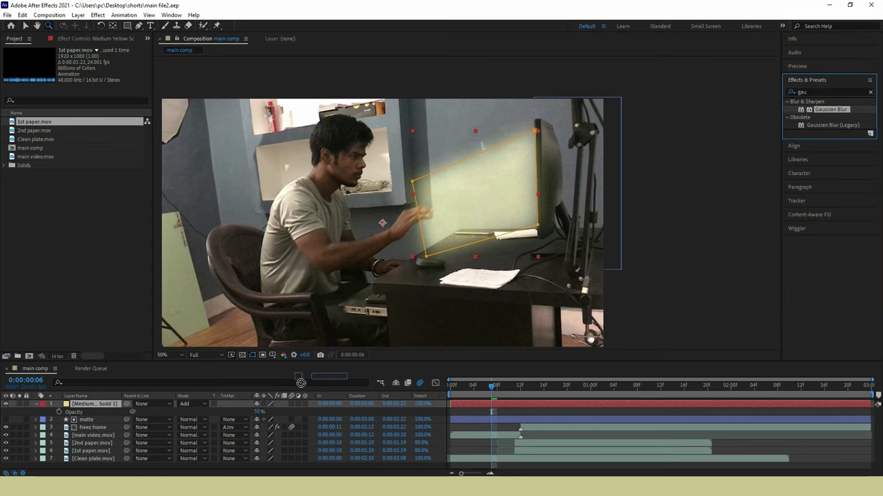
pyautogui.moveTo(87, 66); pyautogui.dragTo(111, 65)
pyautogui.click(88, 66)
pyautogui.write('100')
pyautogui.press('Return')
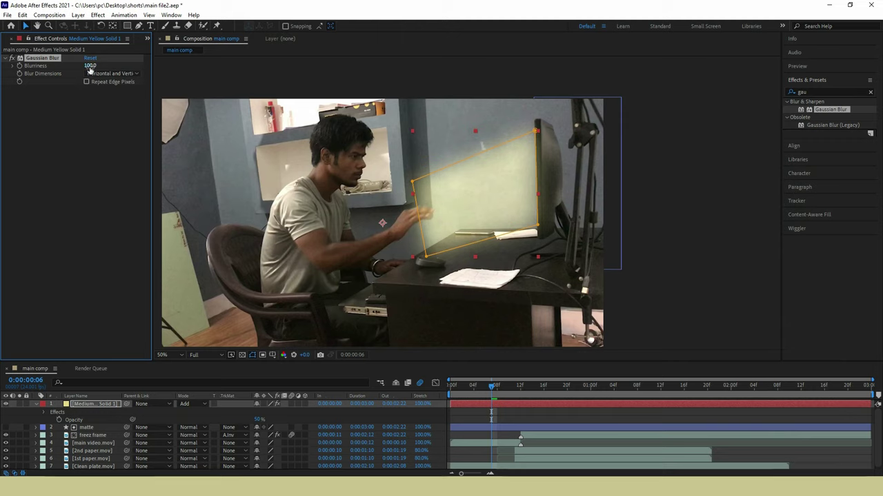
pyautogui.moveTo(89, 66); pyautogui.dragTo(131, 51)
# Add Glow to the solid with 91% threshold, 453 radius and 0.5 intensity
pyautogui.click(805, 91)
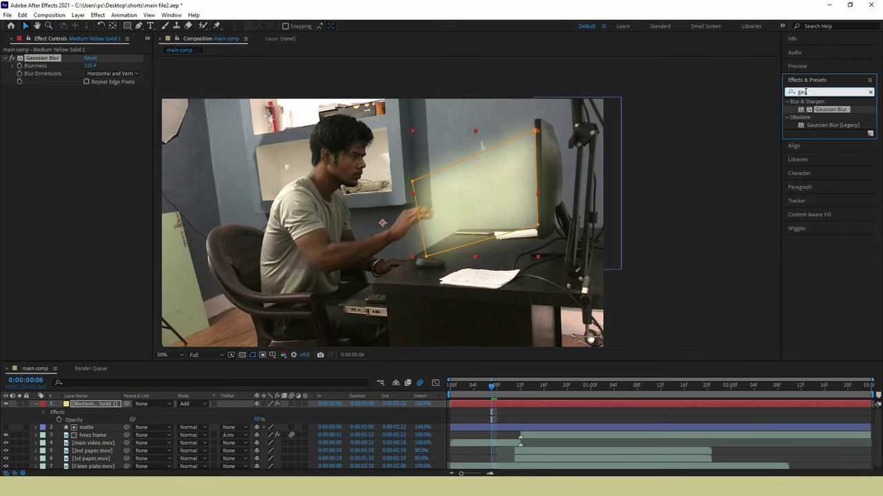
pyautogui.press('BackSpace')
pyautogui.press('BackSpace')
pyautogui.write('glow')
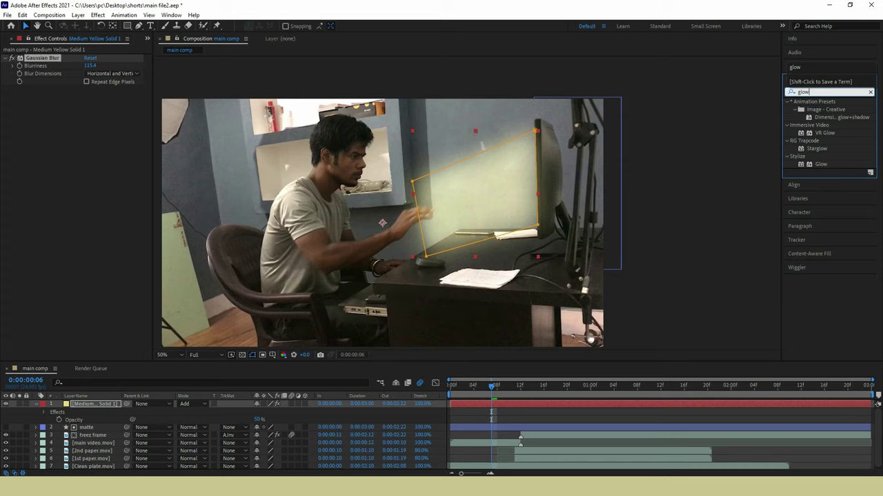
pyautogui.moveTo(820, 164); pyautogui.dragTo(65, 406)
pyautogui.moveTo(89, 104); pyautogui.dragTo(112, 91)
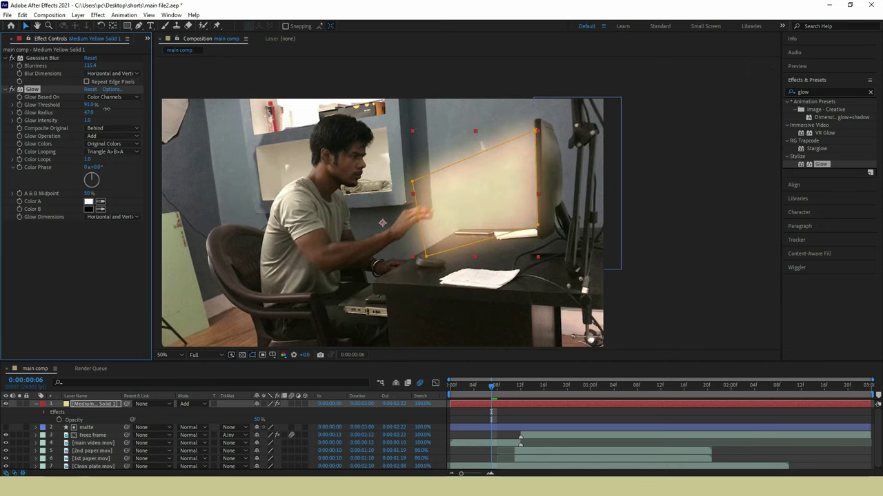
pyautogui.moveTo(89, 113); pyautogui.dragTo(96, 110)
pyautogui.click(89, 121)
pyautogui.write('0.5')
pyautogui.press('Return')
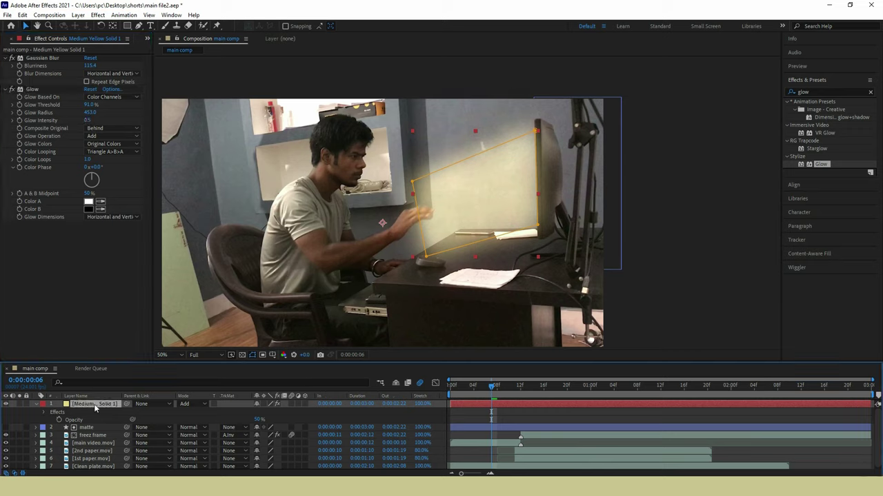
# Increase the solid's mask feather to 328 pixels and raise its opacity to 70%
pyautogui.press('m')
pyautogui.press('m')
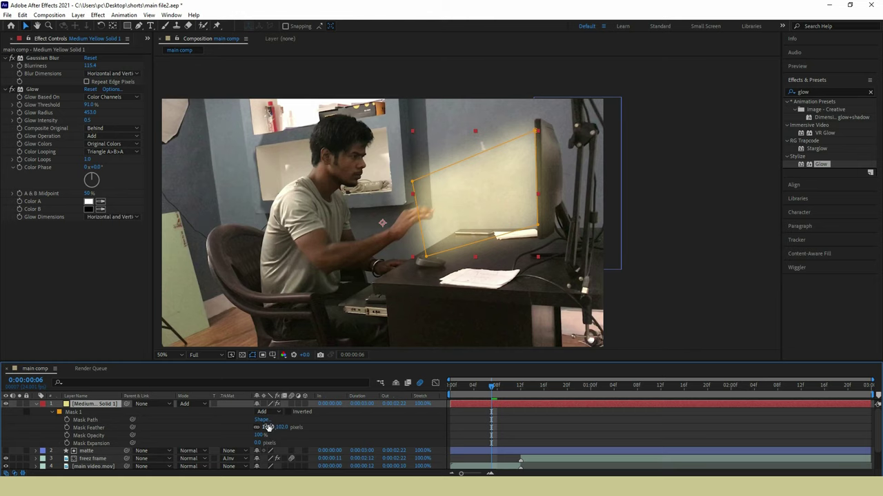
pyautogui.moveTo(268, 426)
pyautogui.mouseDown()
pyautogui.moveTo(337, 391)
pyautogui.moveTo(196, 384)
pyautogui.mouseUp()
pyautogui.press('t')
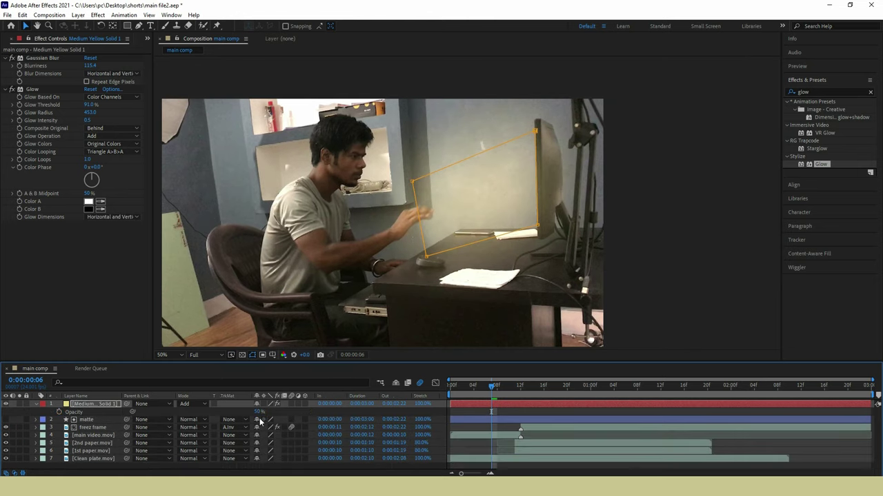
pyautogui.click(259, 411)
pyautogui.write('70')
pyautogui.press('Return')
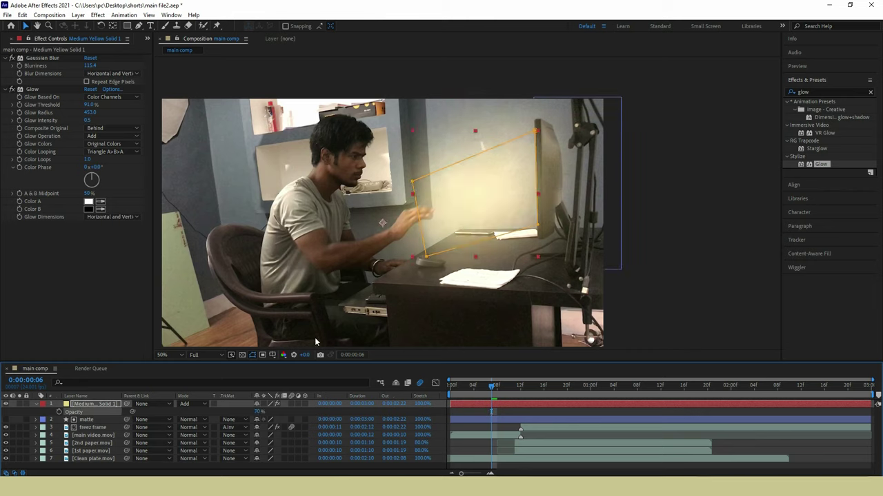
# Preview the composition, then pick the Rectangle tool for the yellow solid
pyautogui.press('space')
pyautogui.click(37, 405)
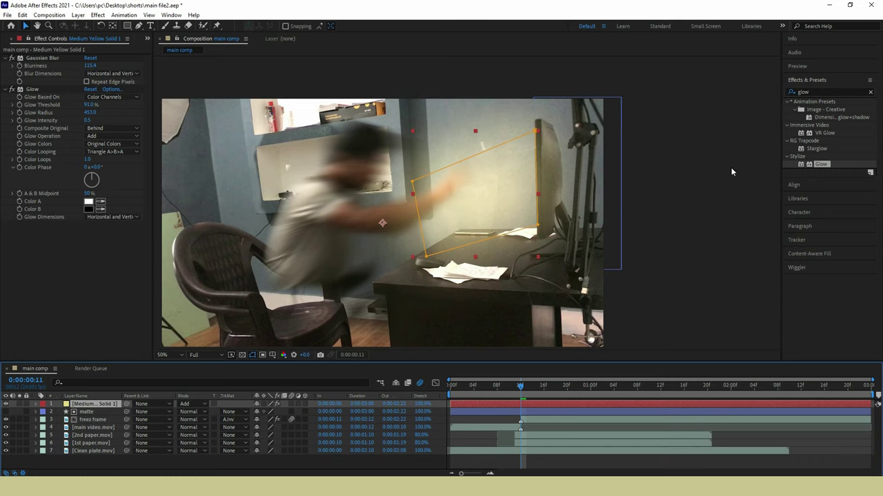
pyautogui.moveTo(647, 167); pyautogui.dragTo(629, 148)
pyautogui.press('v')
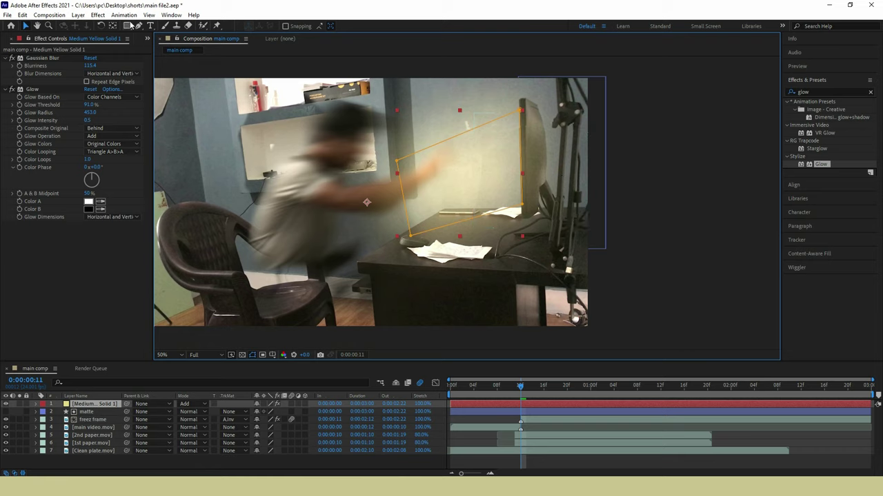
pyautogui.click(128, 26)
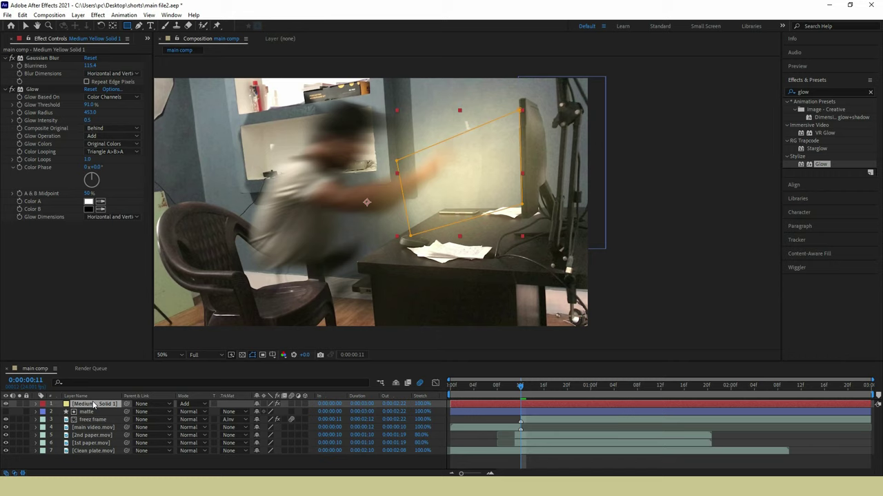
# Draw a rectangular Mask 2 over the solid's right side and set it to Subtract
pyautogui.moveTo(681, 330); pyautogui.dragTo(519, 58)
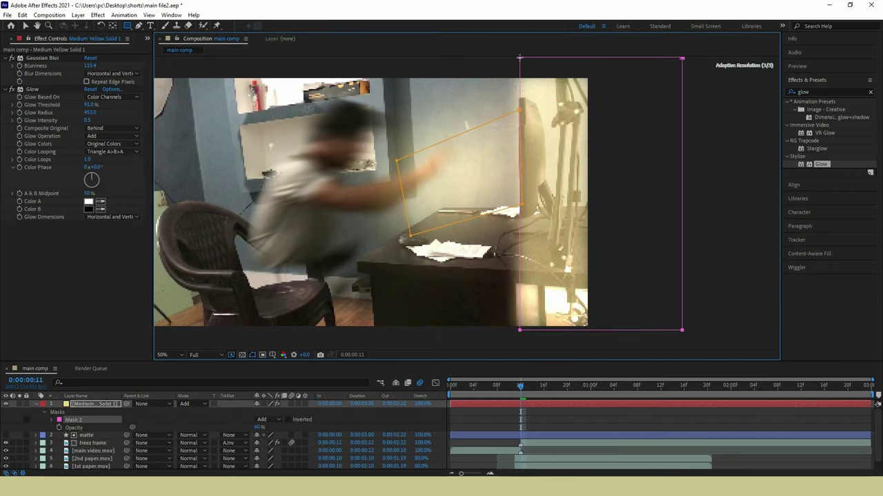
pyautogui.click(54, 420)
pyautogui.click(275, 422)
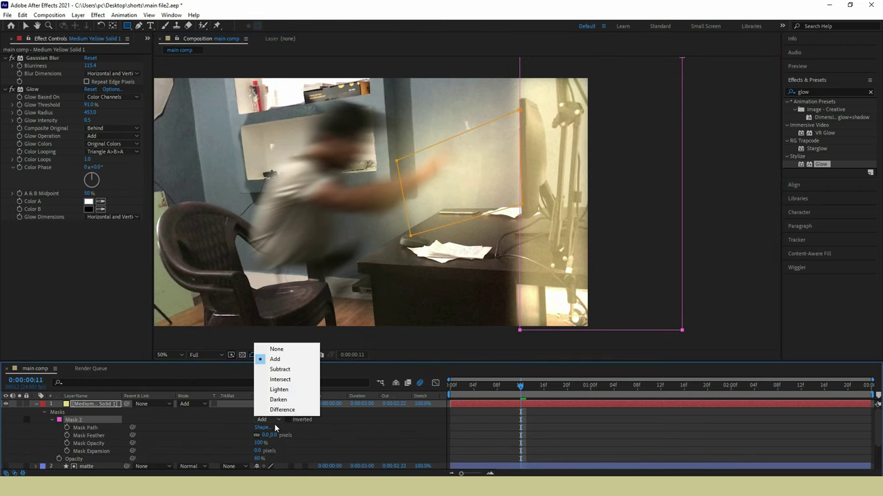
pyautogui.click(279, 369)
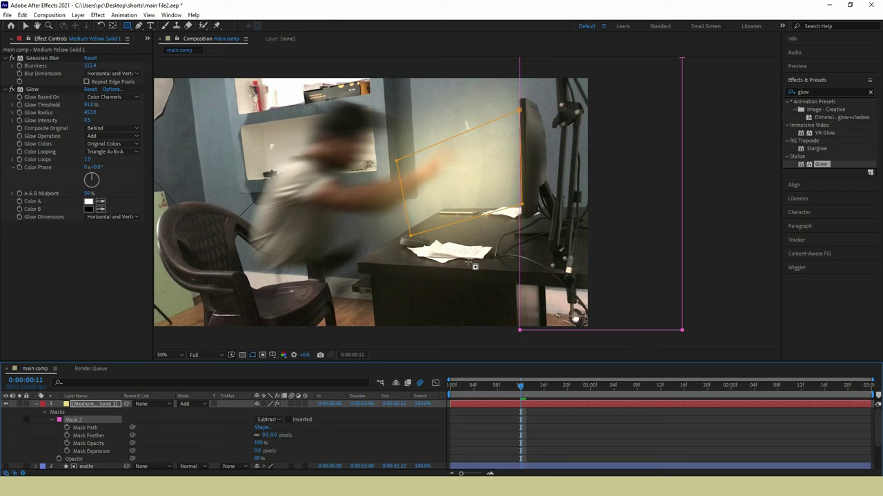
pyautogui.press('v')
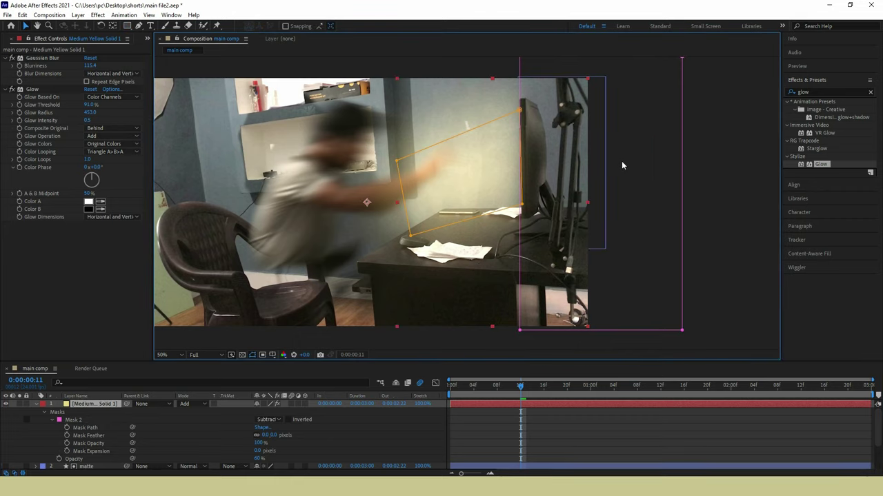
pyautogui.click(520, 331)
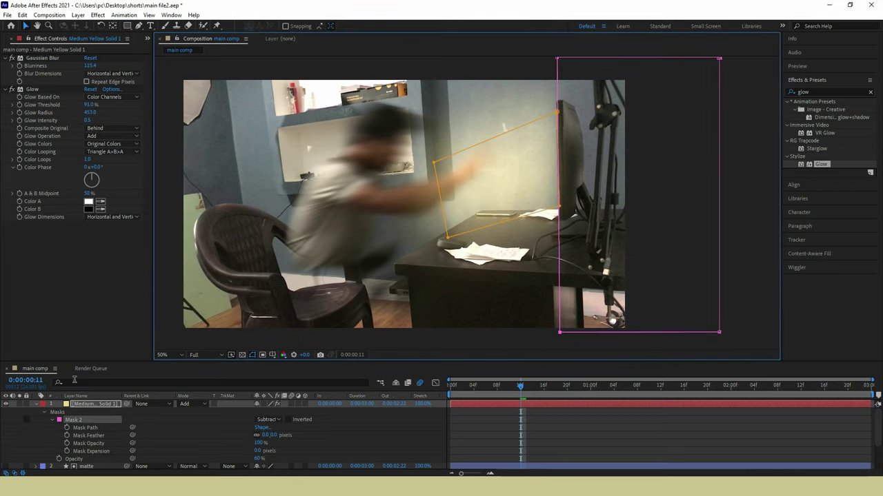
pyautogui.click(36, 405)
# Create a new adjustment layer and rename it 'CC'
pyautogui.rightClick(323, 465)
pyautogui.moveTo(373, 361)
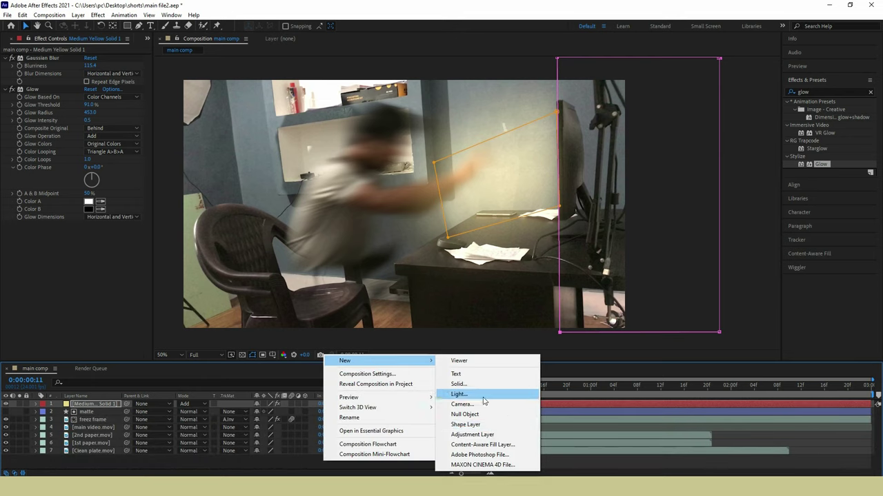
pyautogui.click(477, 435)
pyautogui.rightClick(95, 404)
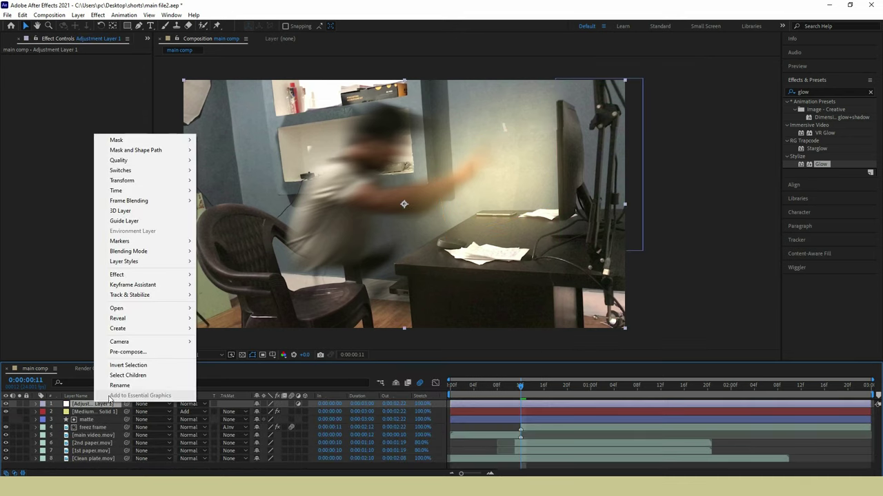
pyautogui.click(121, 386)
pyautogui.write('CC')
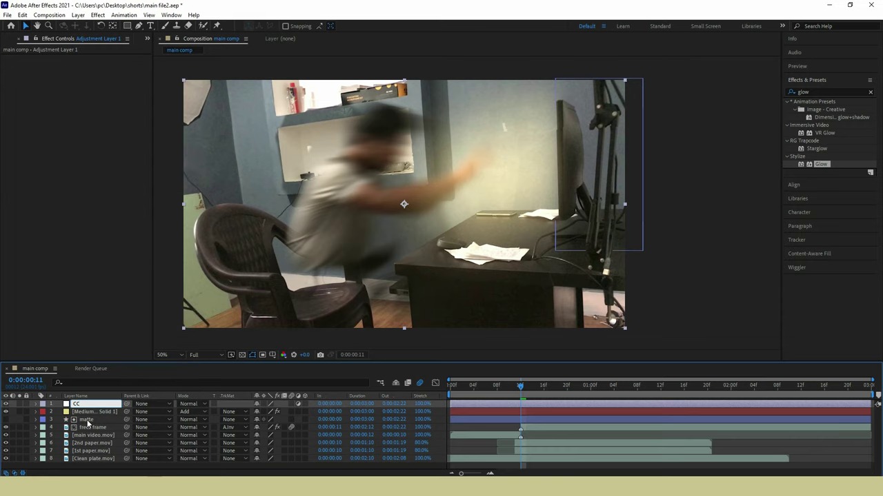
pyautogui.press('Return')
# Apply Curves to CC, lifting the RGB curve and raising the Red channel curve
pyautogui.click(814, 92)
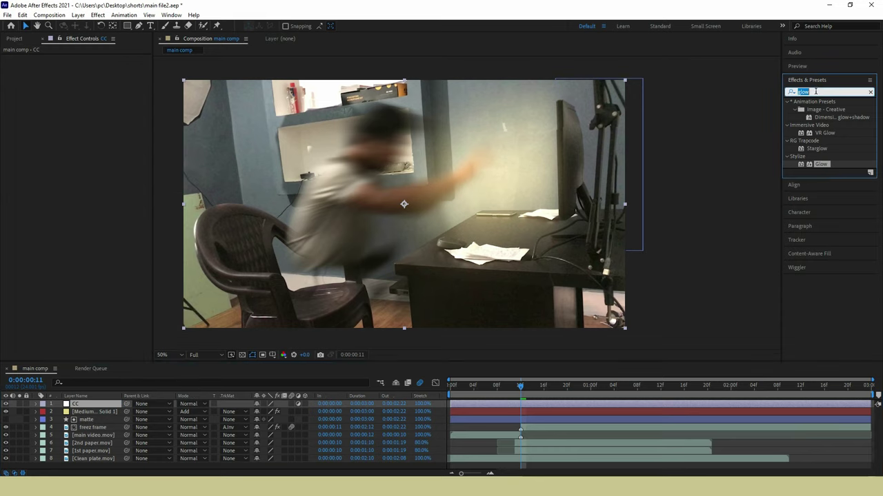
pyautogui.write('curv')
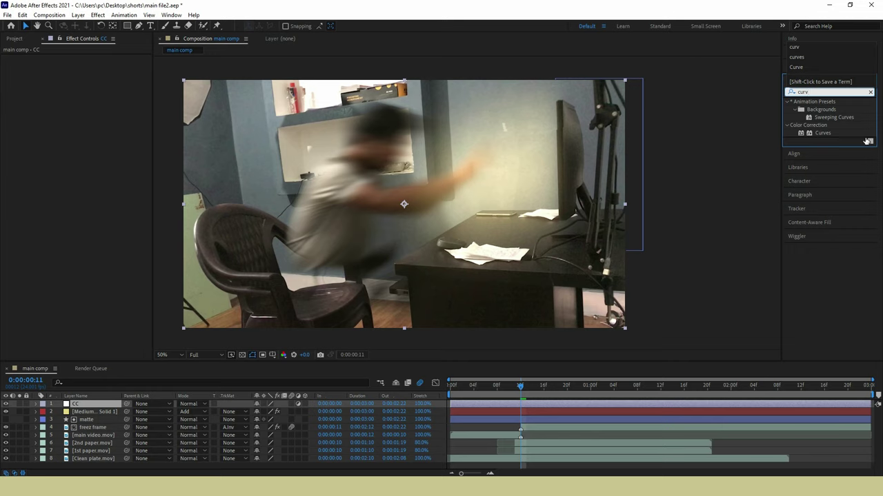
pyautogui.doubleClick(824, 133)
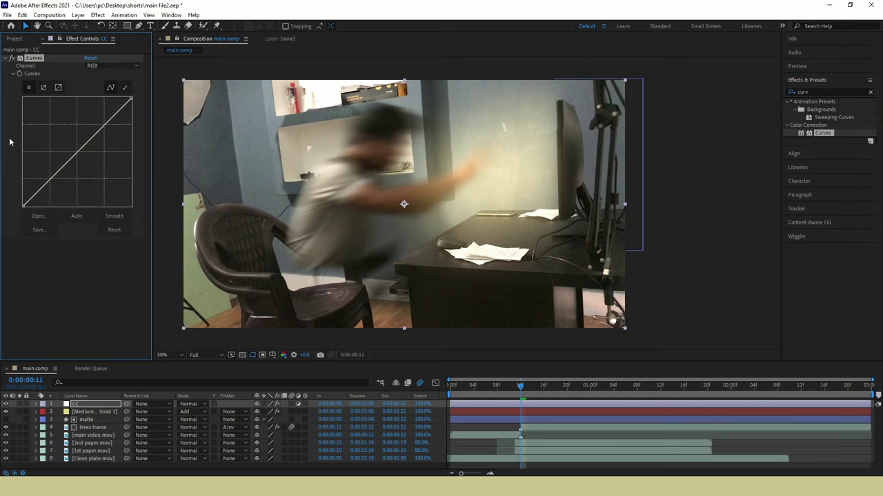
pyautogui.press('space')
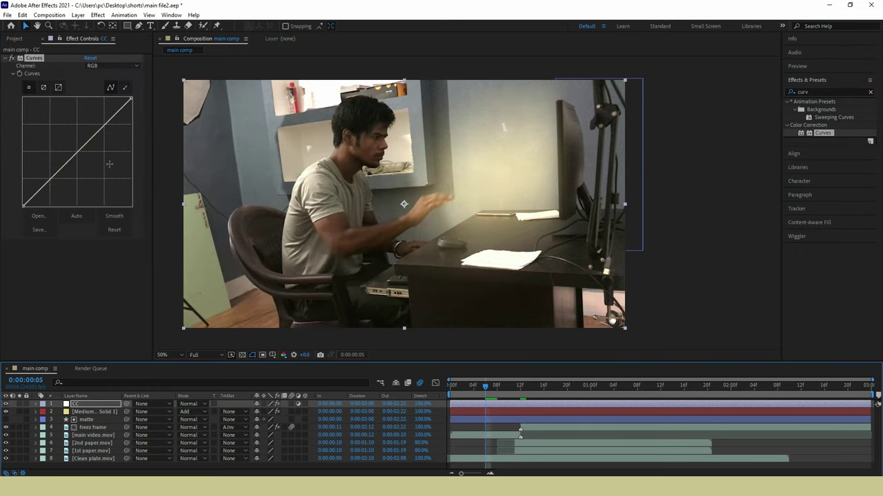
pyautogui.moveTo(79, 150); pyautogui.dragTo(74, 144)
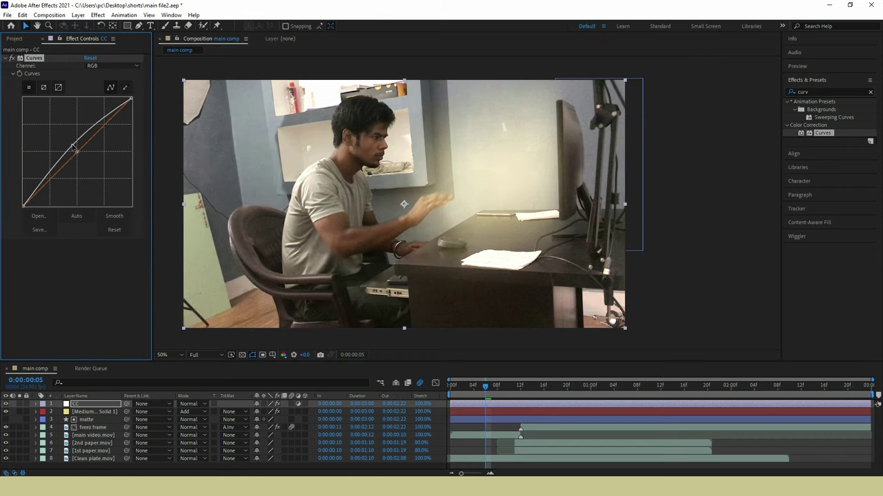
pyautogui.moveTo(25, 206); pyautogui.dragTo(27, 204)
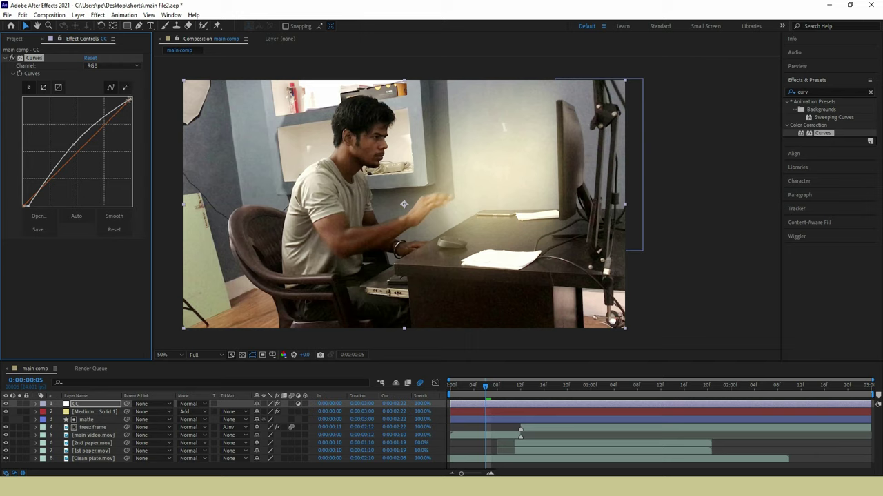
pyautogui.click(110, 65)
pyautogui.click(110, 85)
pyautogui.moveTo(76, 142); pyautogui.dragTo(79, 146)
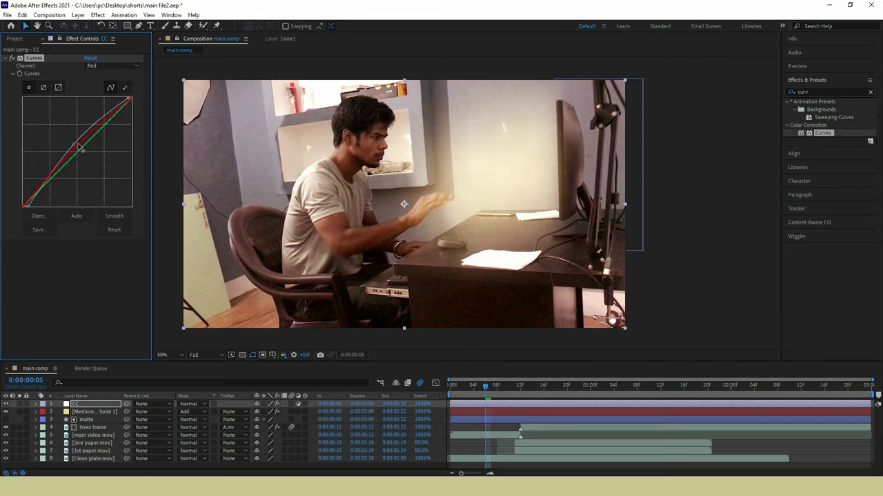
# Apply a Photo Filter to CC using the Magenta filter at 50% density
pyautogui.click(836, 92)
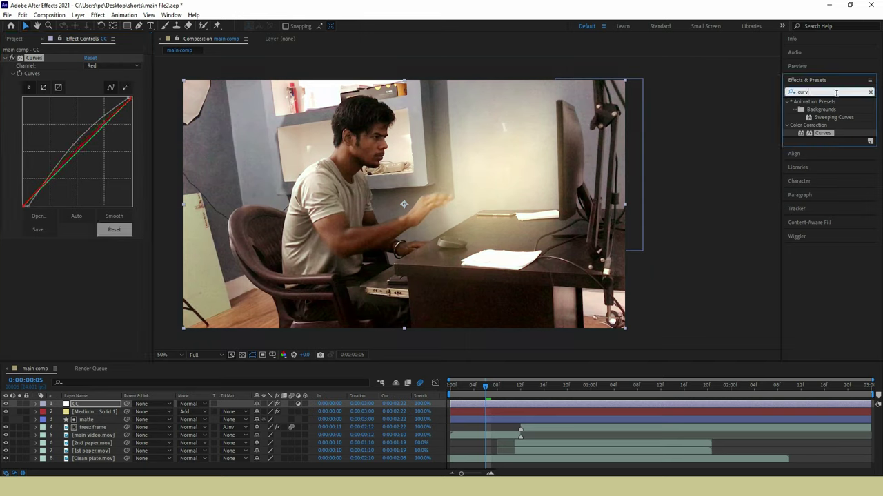
pyautogui.write('photo')
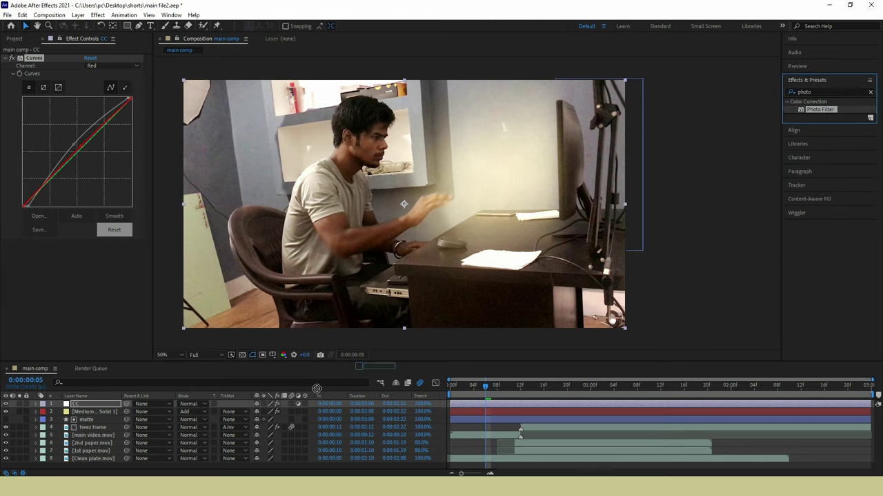
pyautogui.moveTo(819, 110); pyautogui.dragTo(44, 318)
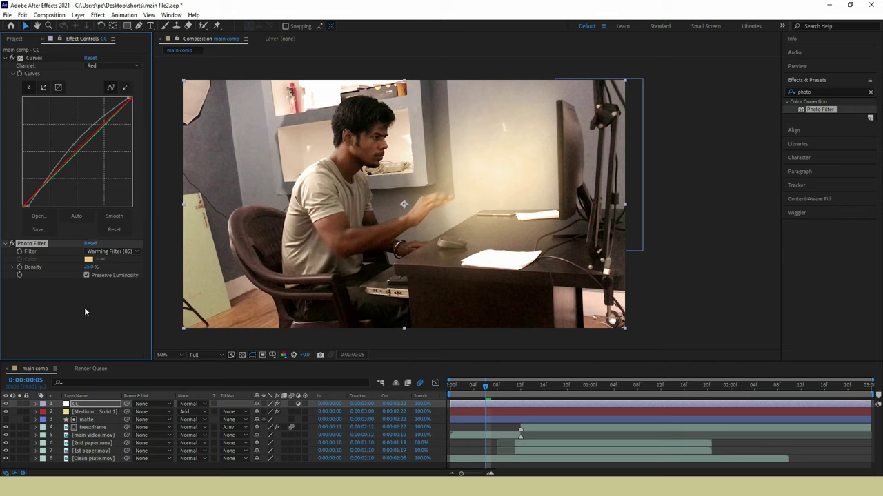
pyautogui.click(109, 251)
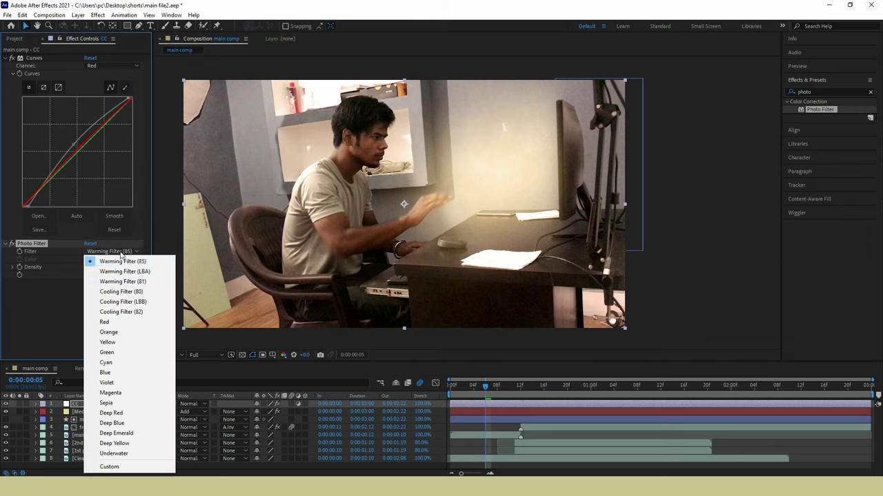
pyautogui.click(118, 393)
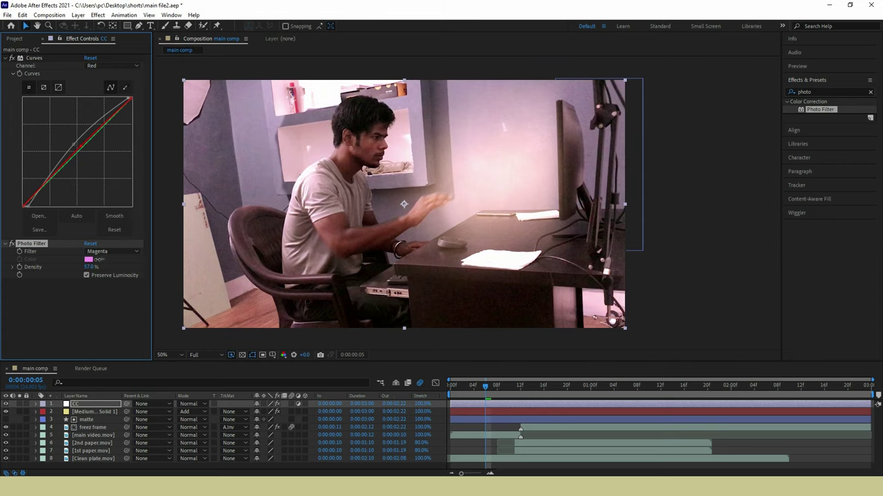
pyautogui.click(89, 267)
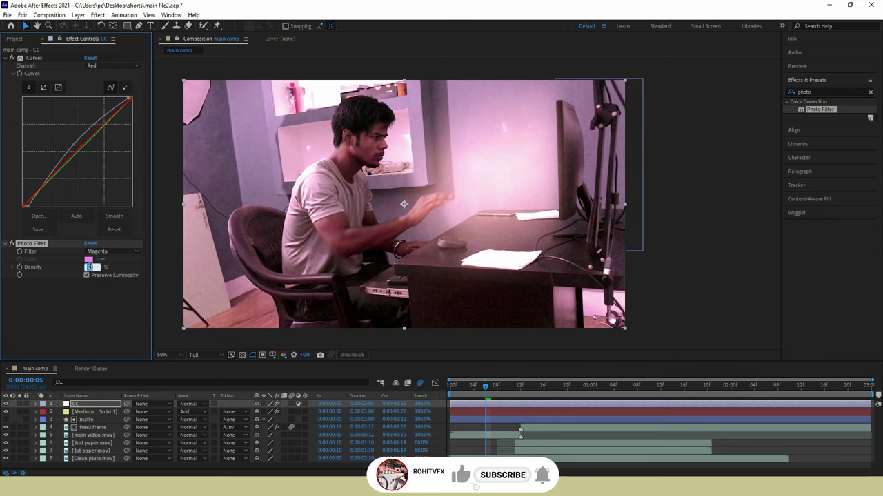
pyautogui.write('50')
pyautogui.press('Return')
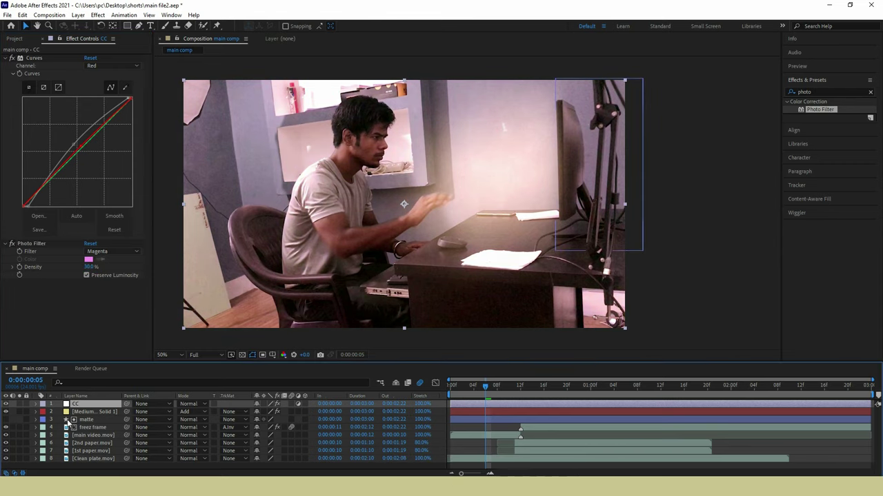
pyautogui.click(808, 92)
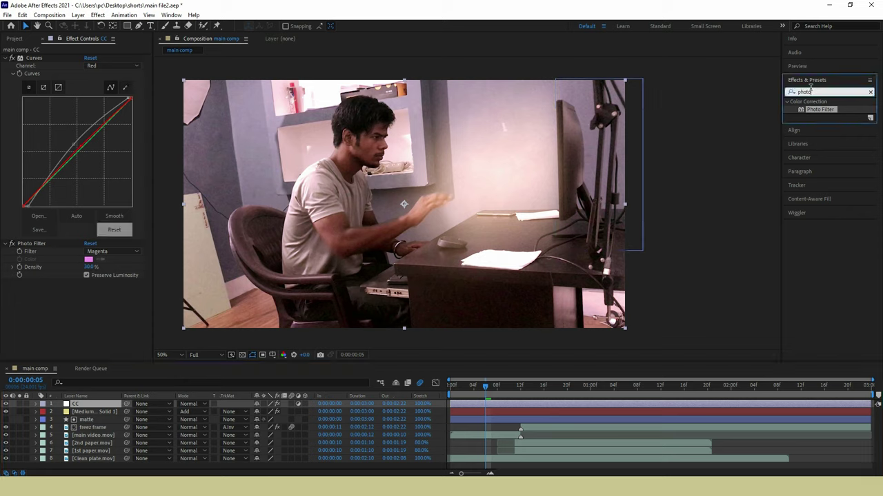
# Add Glow to CC with 0.3 intensity, 100% threshold and 333 radius
pyautogui.write('glow')
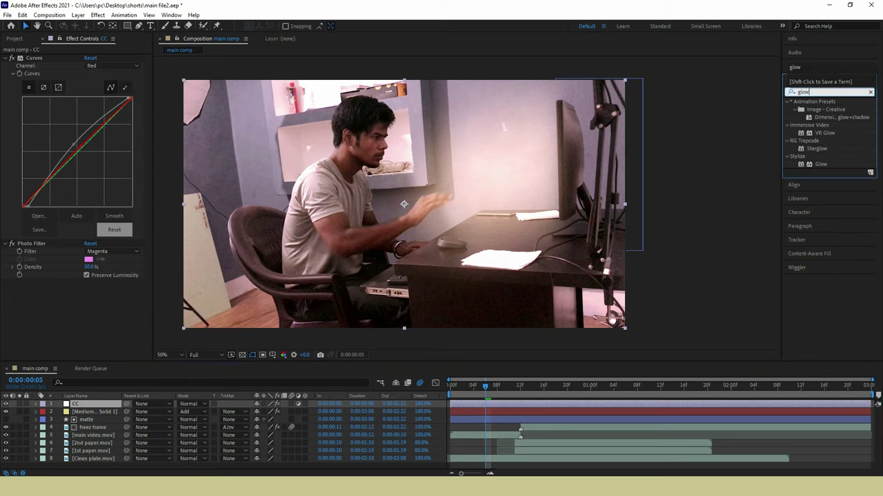
pyautogui.moveTo(820, 164); pyautogui.dragTo(110, 406)
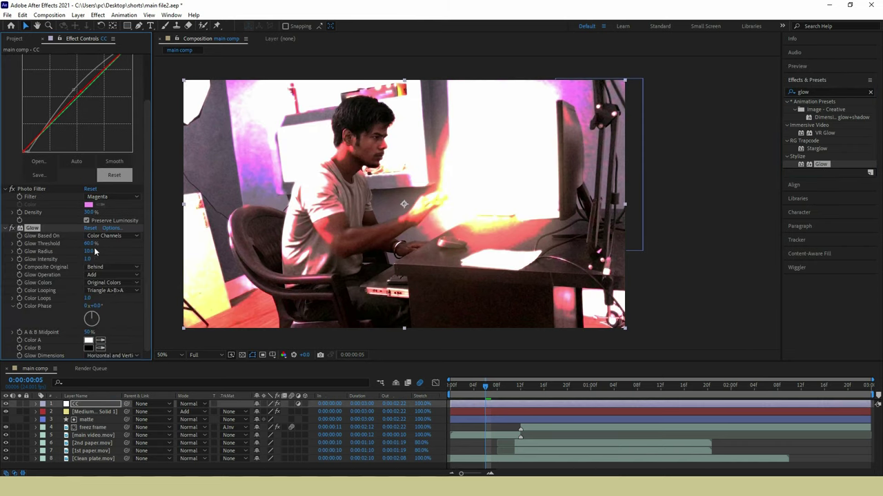
pyautogui.click(89, 259)
pyautogui.write('.3')
pyautogui.press('Return')
pyautogui.moveTo(89, 244)
pyautogui.mouseDown()
pyautogui.moveTo(121, 243)
pyautogui.moveTo(191, 210)
pyautogui.mouseUp()
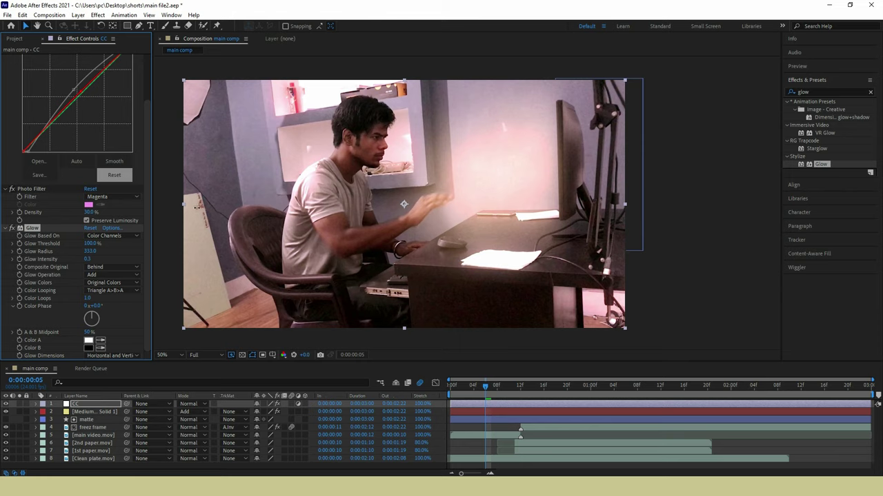
pyautogui.click(103, 443)
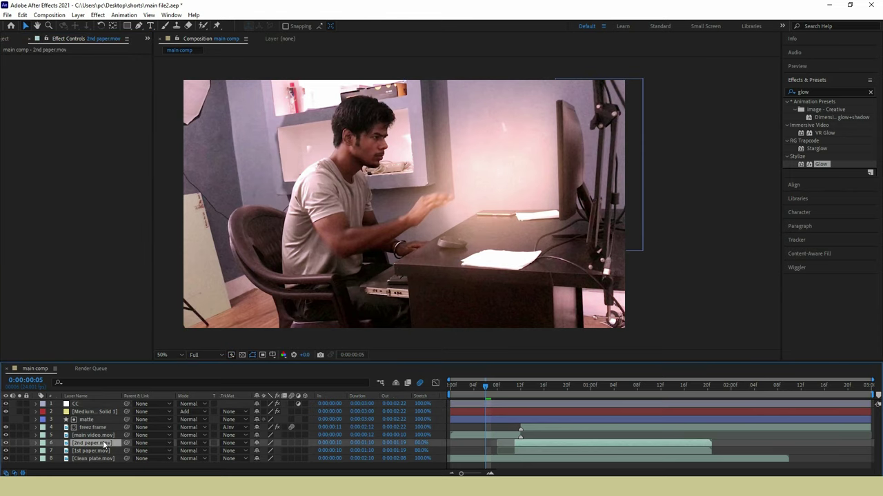
# Precompose all layers into a new composition named 'final comp', moving all attributes
pyautogui.hotkey('ctrl', 'a')
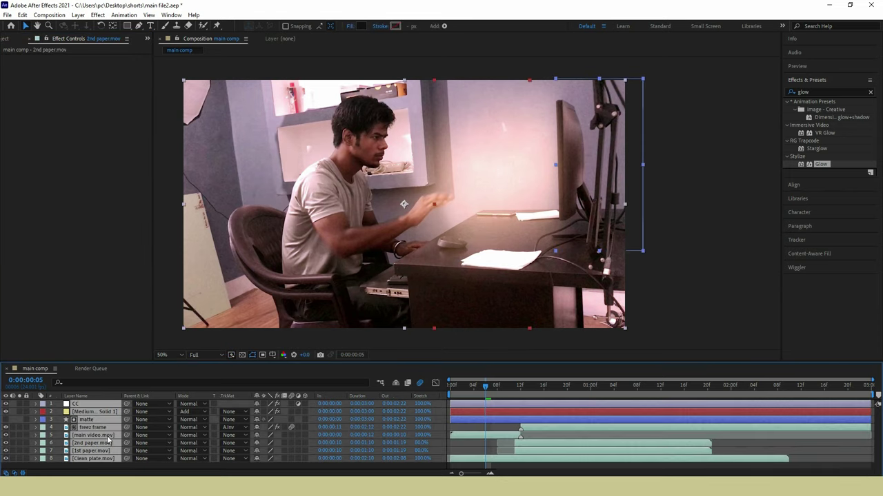
pyautogui.rightClick(108, 424)
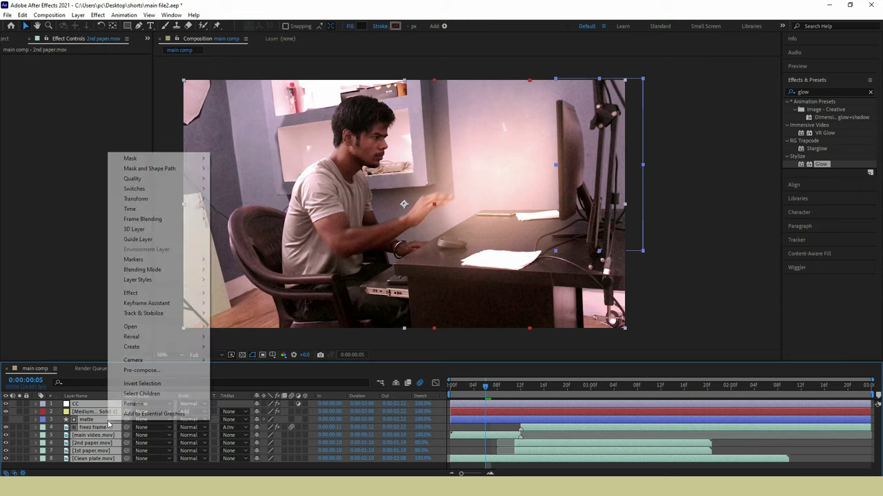
pyautogui.click(143, 372)
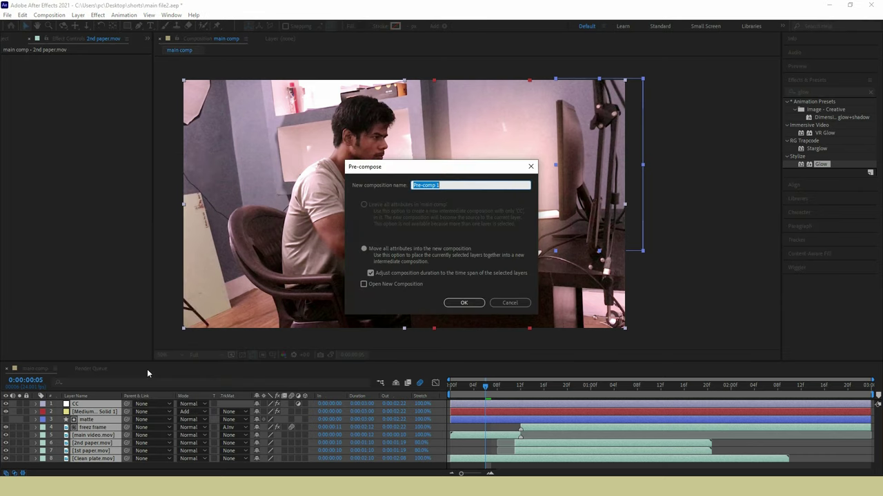
pyautogui.write('final comp')
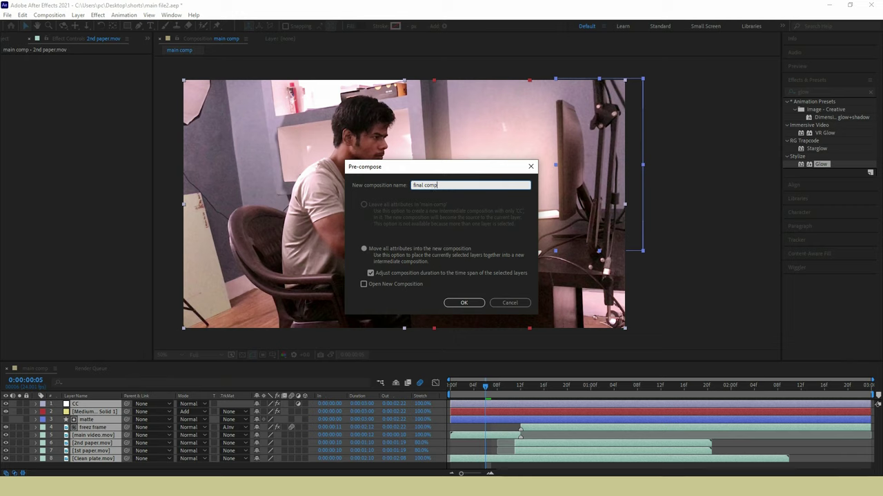
pyautogui.press('Return')
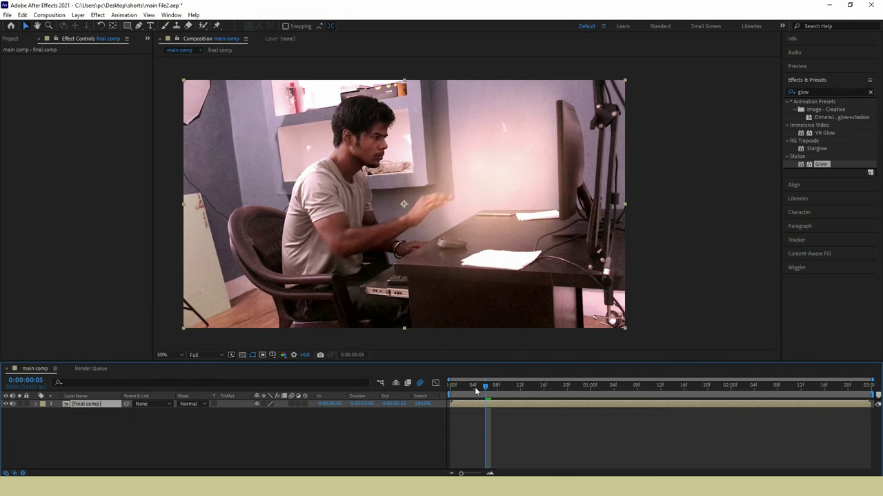
# Expand the final comp layer's Transform and set starting Position and Scale keyframes
pyautogui.click(36, 405)
pyautogui.click(44, 412)
pyautogui.moveTo(497, 392); pyautogui.dragTo(521, 391)
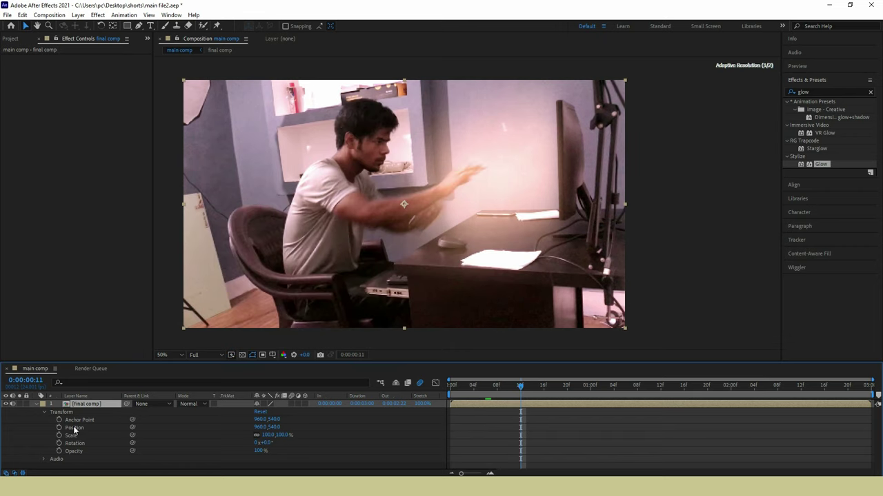
pyautogui.click(60, 429)
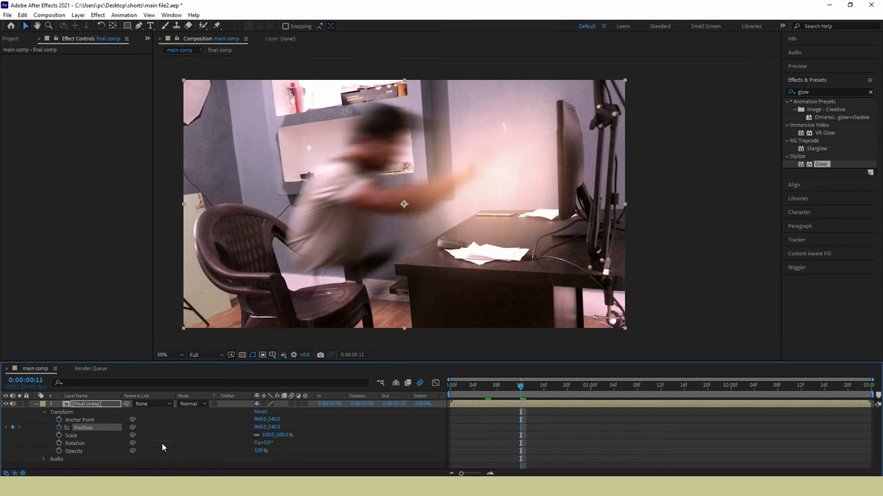
pyautogui.click(59, 436)
pyautogui.moveTo(508, 434)
pyautogui.mouseDown()
pyautogui.moveTo(530, 449)
pyautogui.moveTo(513, 436)
pyautogui.mouseUp()
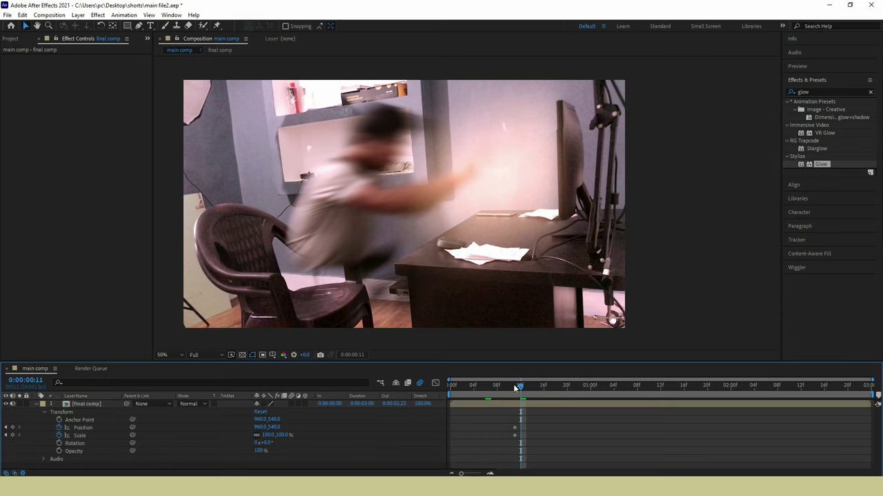
# Set the layer's Scale to 110% at frame 10 for the punch-in
pyautogui.moveTo(518, 391); pyautogui.dragTo(514, 390)
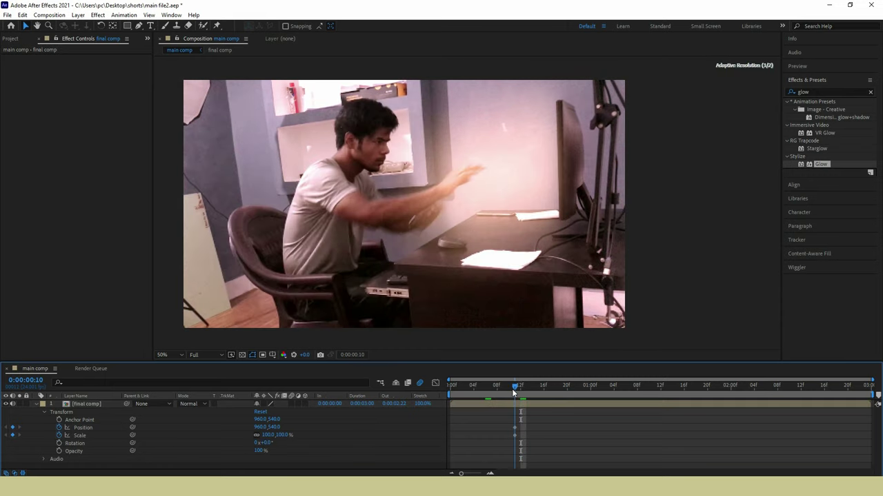
pyautogui.click(514, 435)
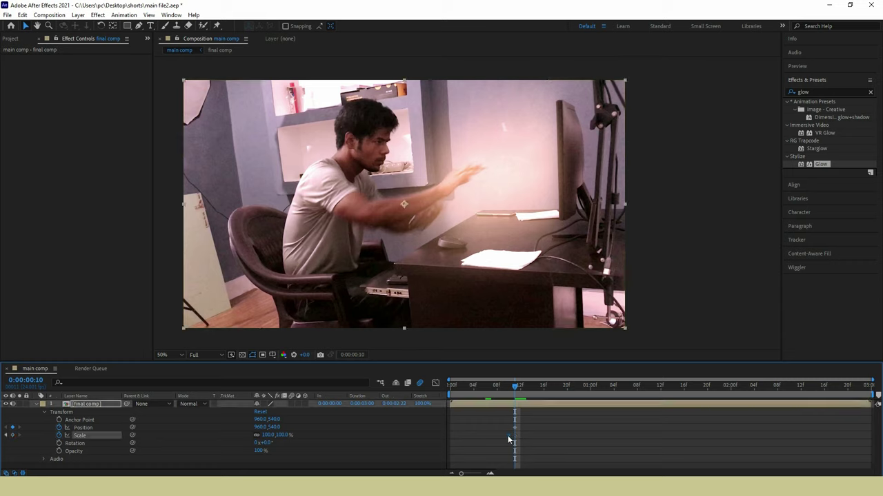
pyautogui.click(268, 435)
pyautogui.click(316, 444)
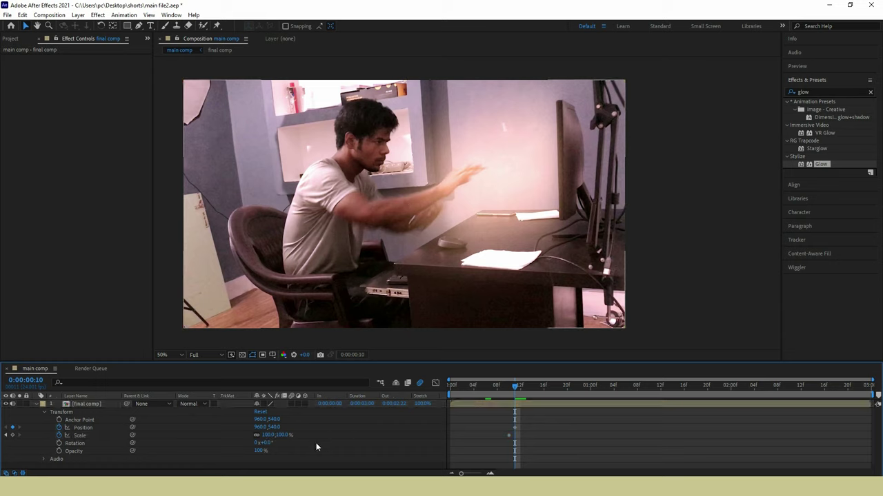
pyautogui.click(269, 435)
pyautogui.write('110')
pyautogui.press('Return')
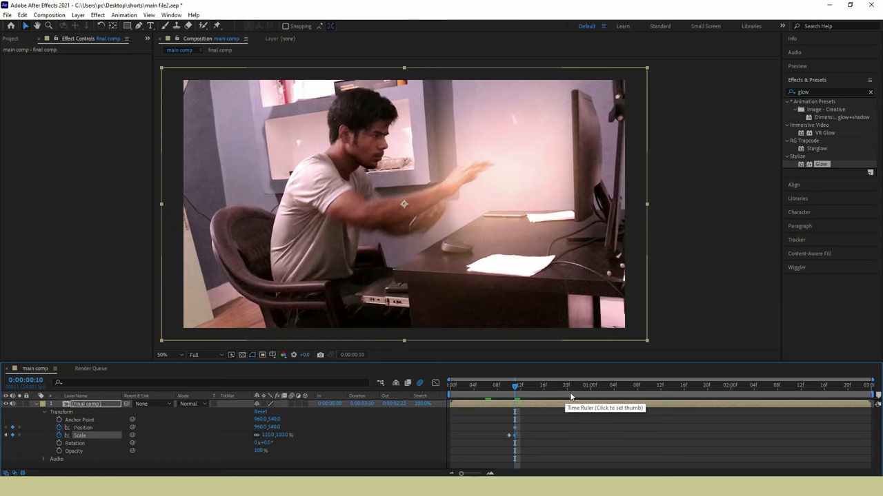
# Settle the Scale at 102% at frame 16 and add a Position keyframe there
pyautogui.moveTo(560, 395)
pyautogui.mouseDown()
pyautogui.moveTo(577, 390)
pyautogui.moveTo(529, 386)
pyautogui.moveTo(549, 387)
pyautogui.mouseUp()
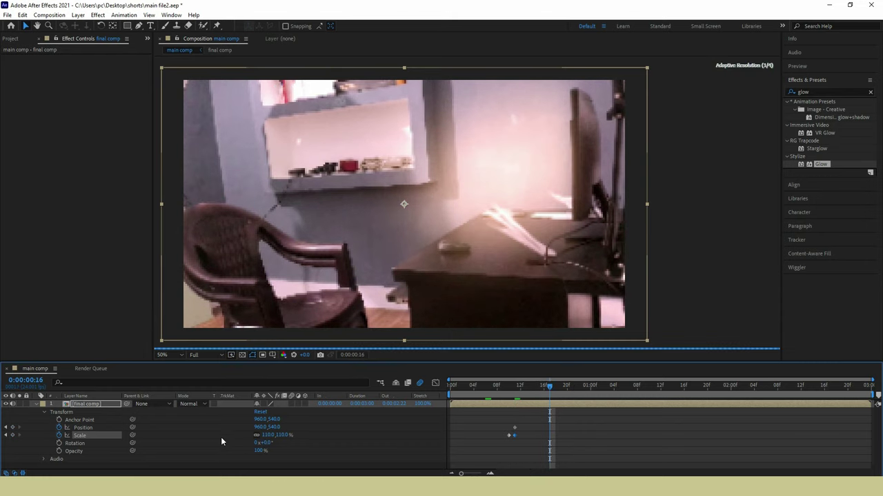
pyautogui.moveTo(267, 435); pyautogui.dragTo(315, 423)
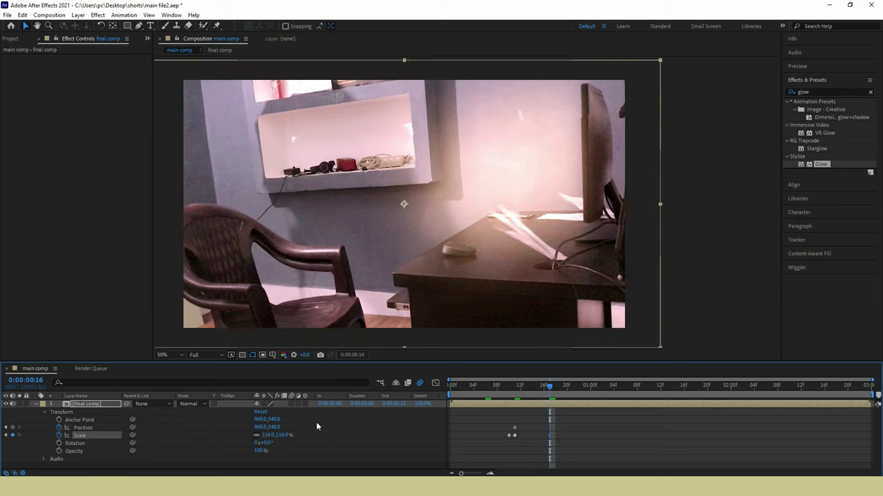
pyautogui.click(268, 435)
pyautogui.press('Return')
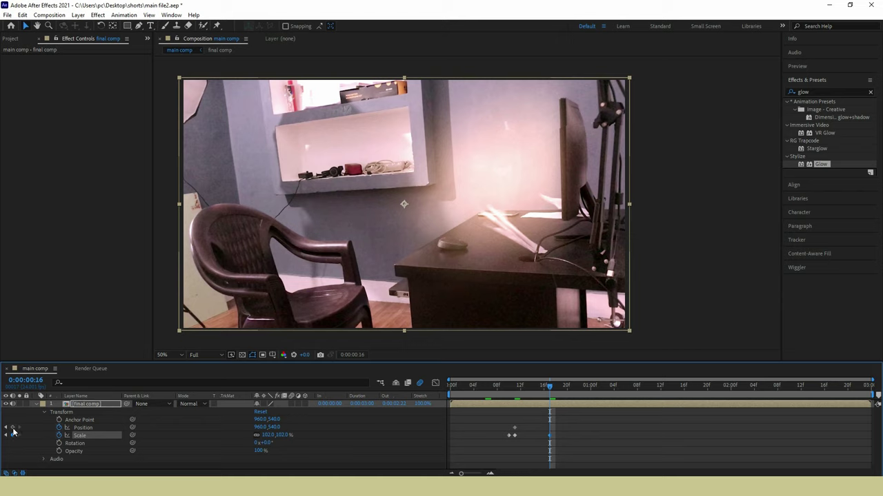
pyautogui.click(12, 427)
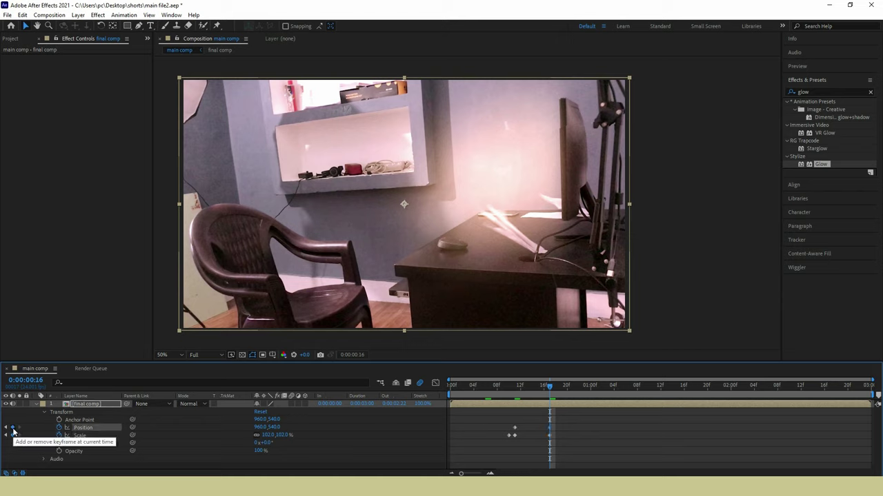
pyautogui.click(569, 449)
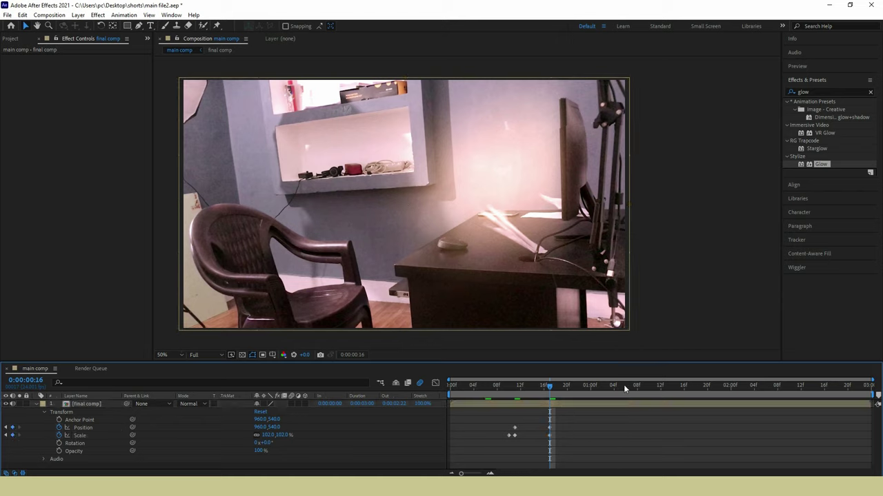
# Bring up the Wiggler panel and select the final comp layer's Position keyframes
pyautogui.click(797, 268)
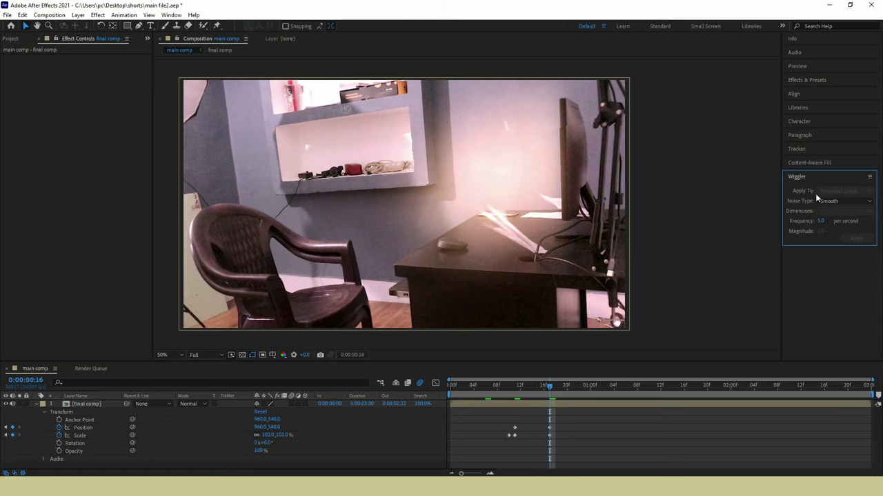
pyautogui.click(170, 16)
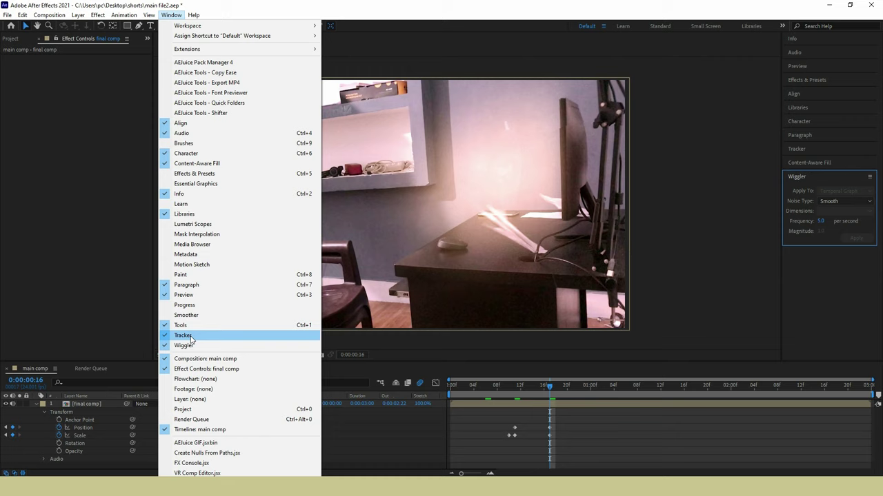
pyautogui.click(567, 425)
pyautogui.moveTo(567, 424); pyautogui.dragTo(488, 433)
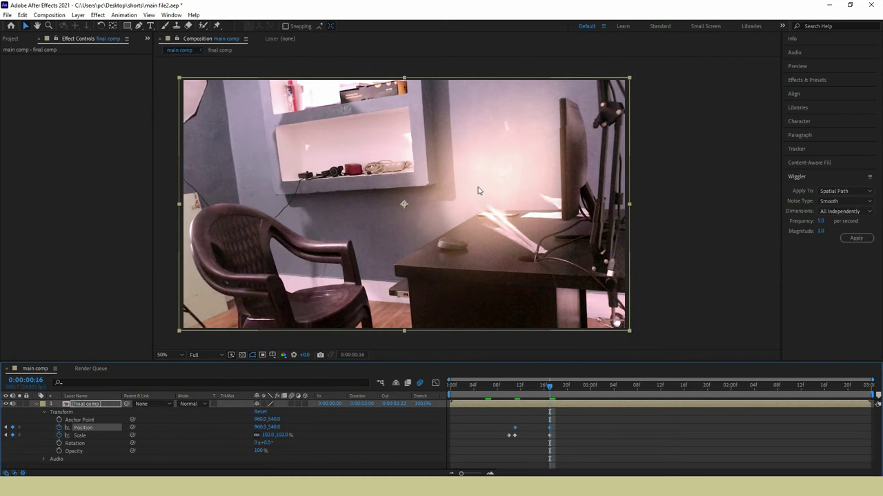
# Apply a Jagged wiggle at frequency 50 and magnitude 5, then preview the shake
pyautogui.click(833, 200)
pyautogui.click(836, 221)
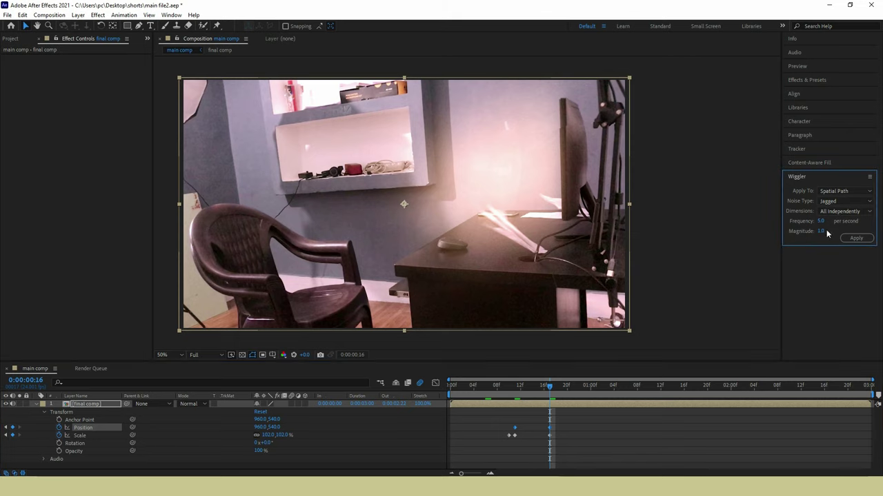
pyautogui.click(821, 221)
pyautogui.write('50')
pyautogui.press('Tab')
pyautogui.click(860, 239)
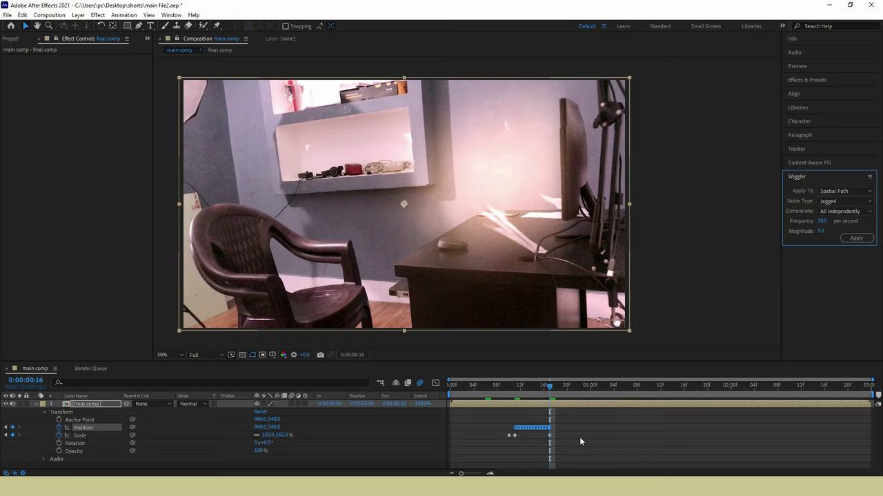
pyautogui.press('space')
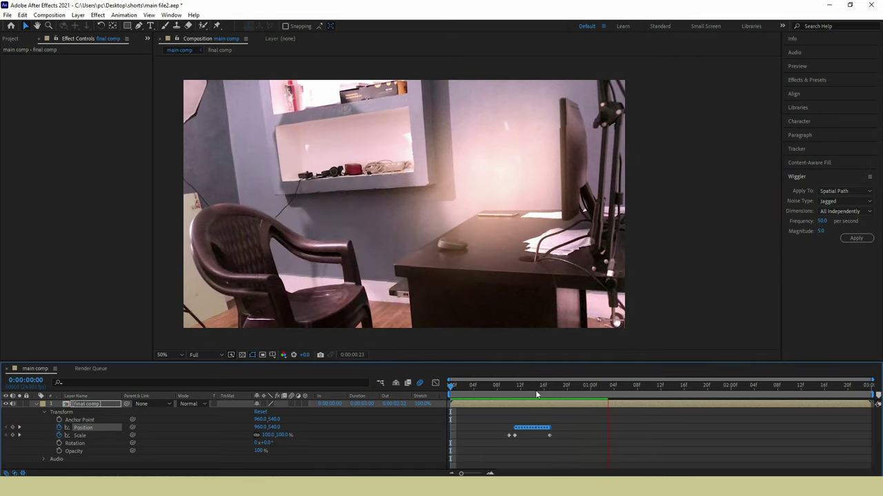
pyautogui.moveTo(543, 390); pyautogui.dragTo(527, 391)
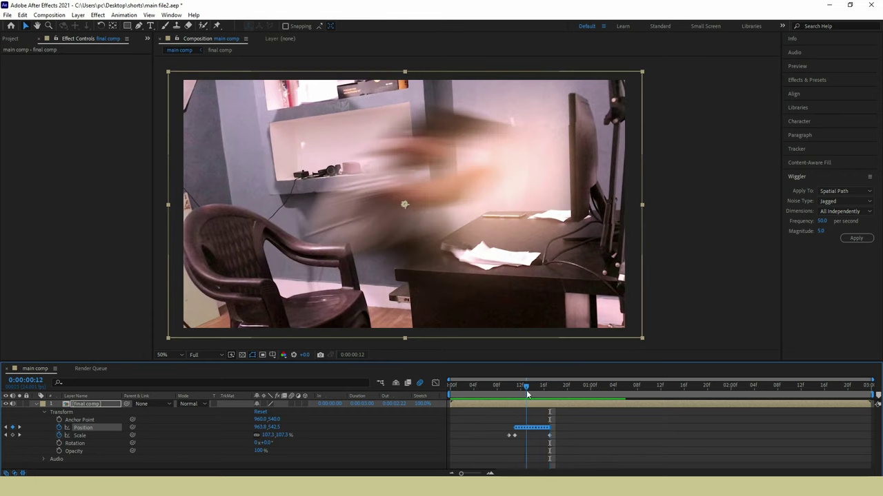